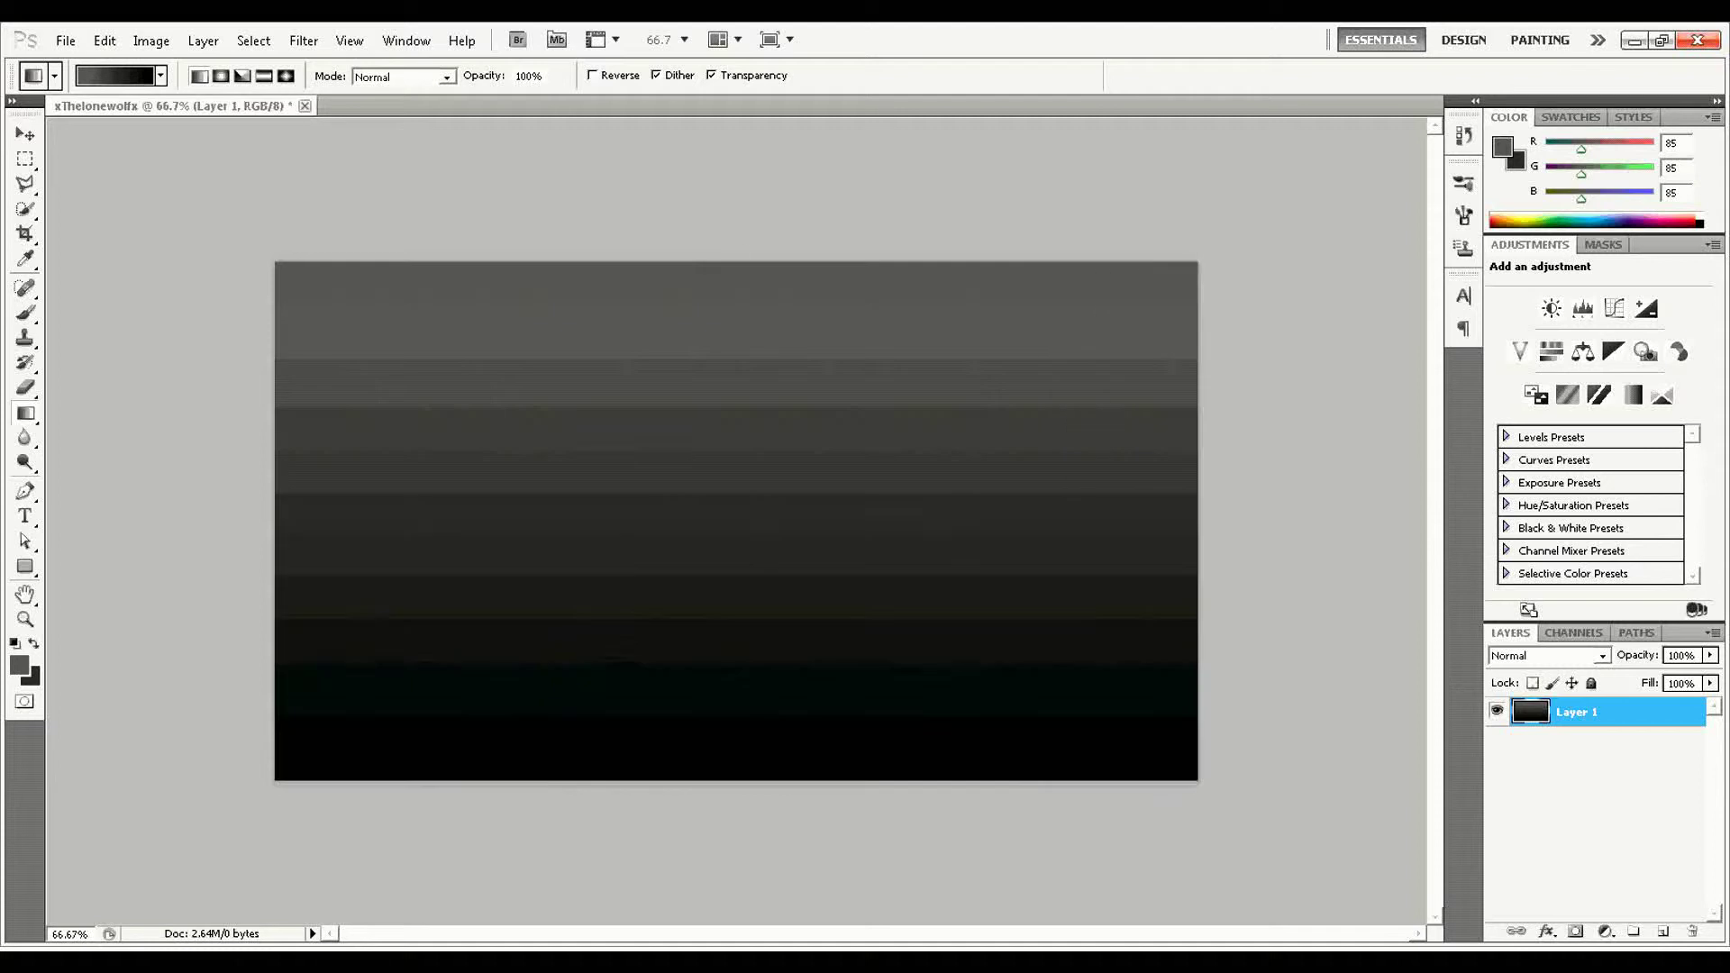
Type 'xThelonewolfprojectx' in white on a new layer.
click(25, 516)
key(ctrl+shift+alt+n)
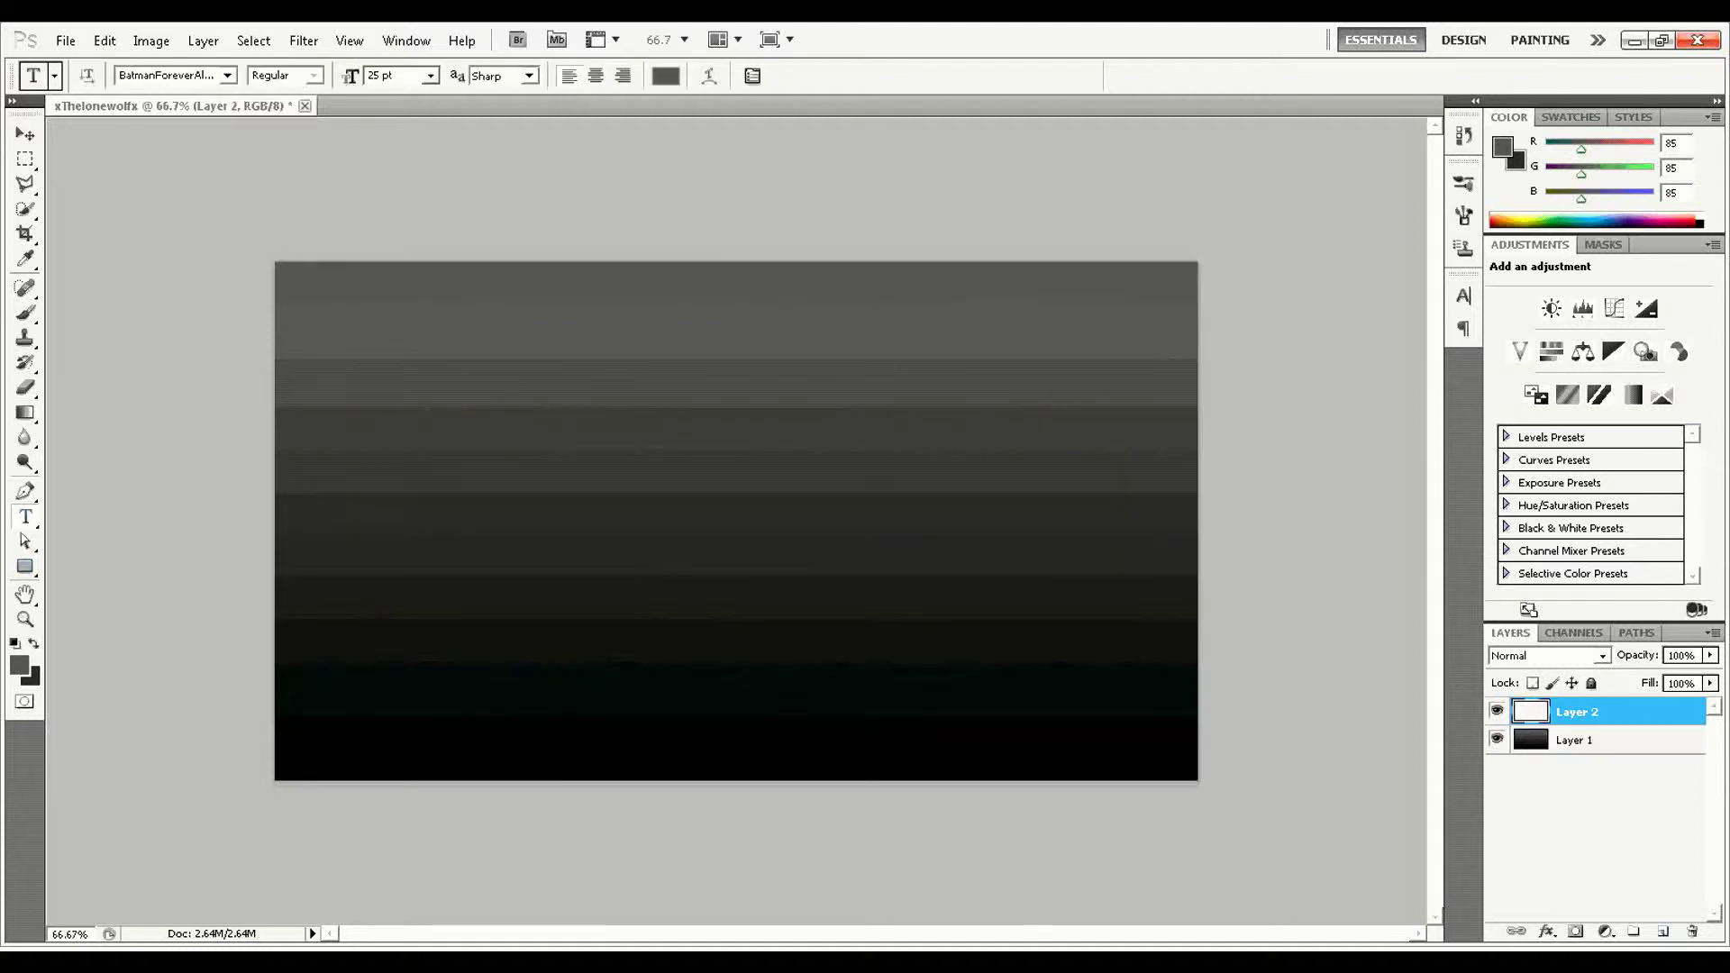
click(641, 493)
text(xThelonewolfprojectx)
key(ctrl+a)
click(665, 76)
key(Return)
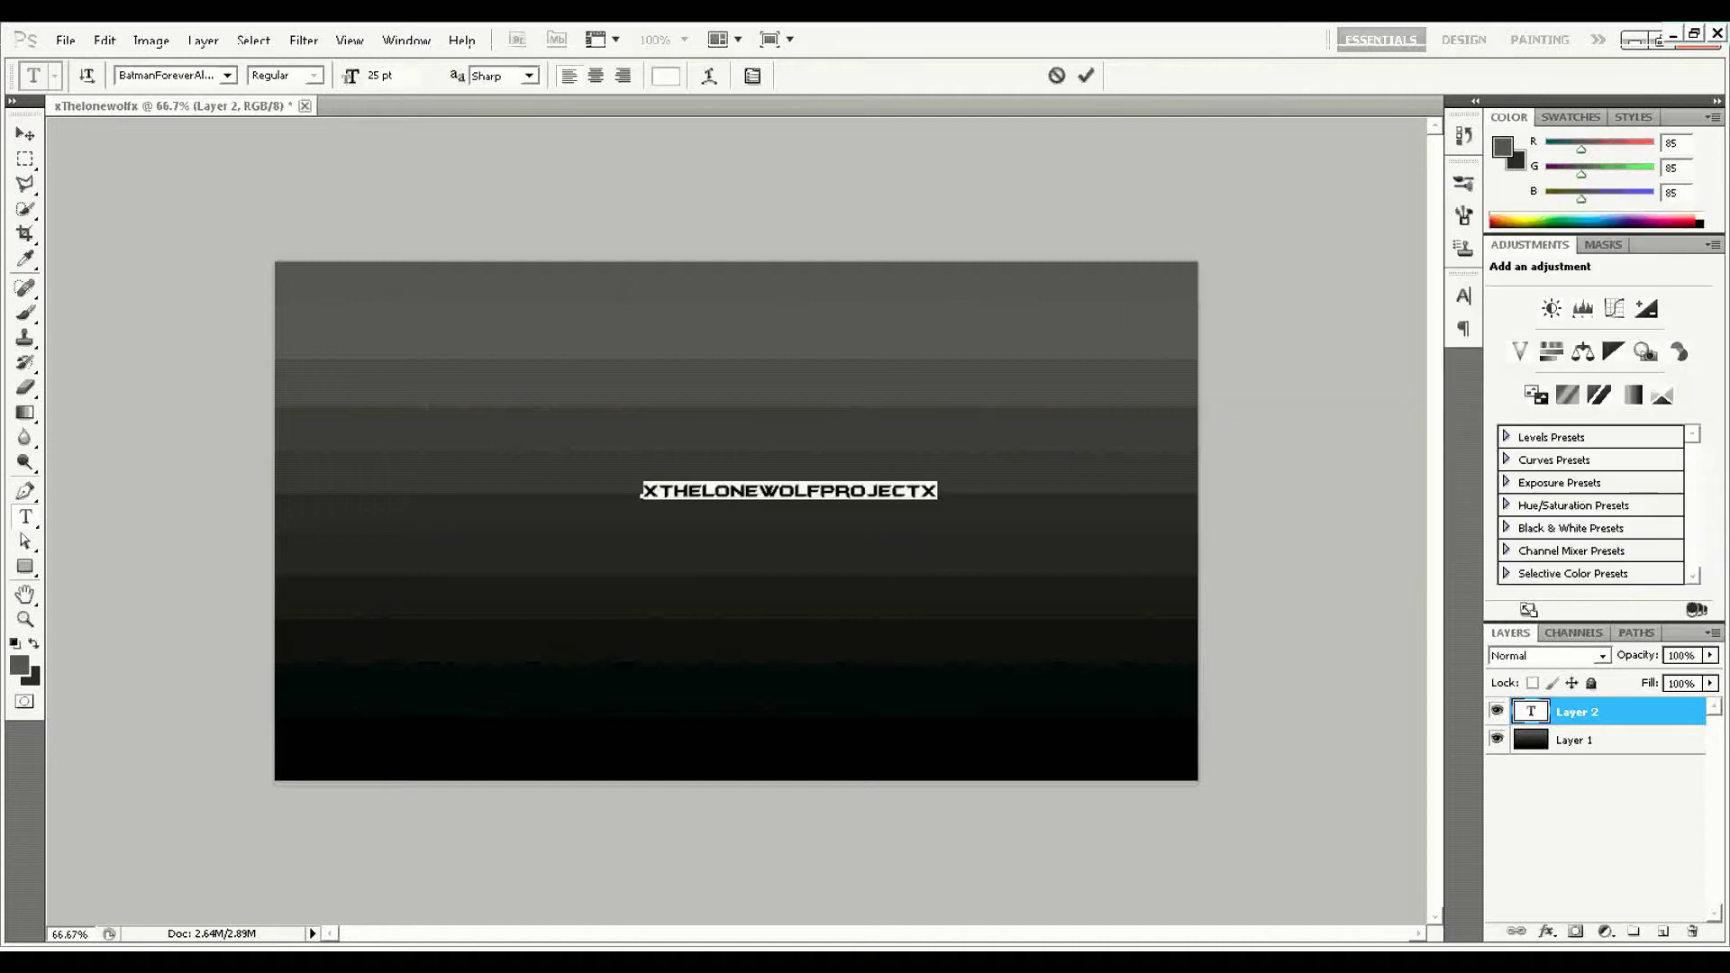
key(ctrl+Return)
Stretch the title wider, move it toward the centre and select it with the background.
key(ctrl+t)
drag(942, 491, 1198, 490)
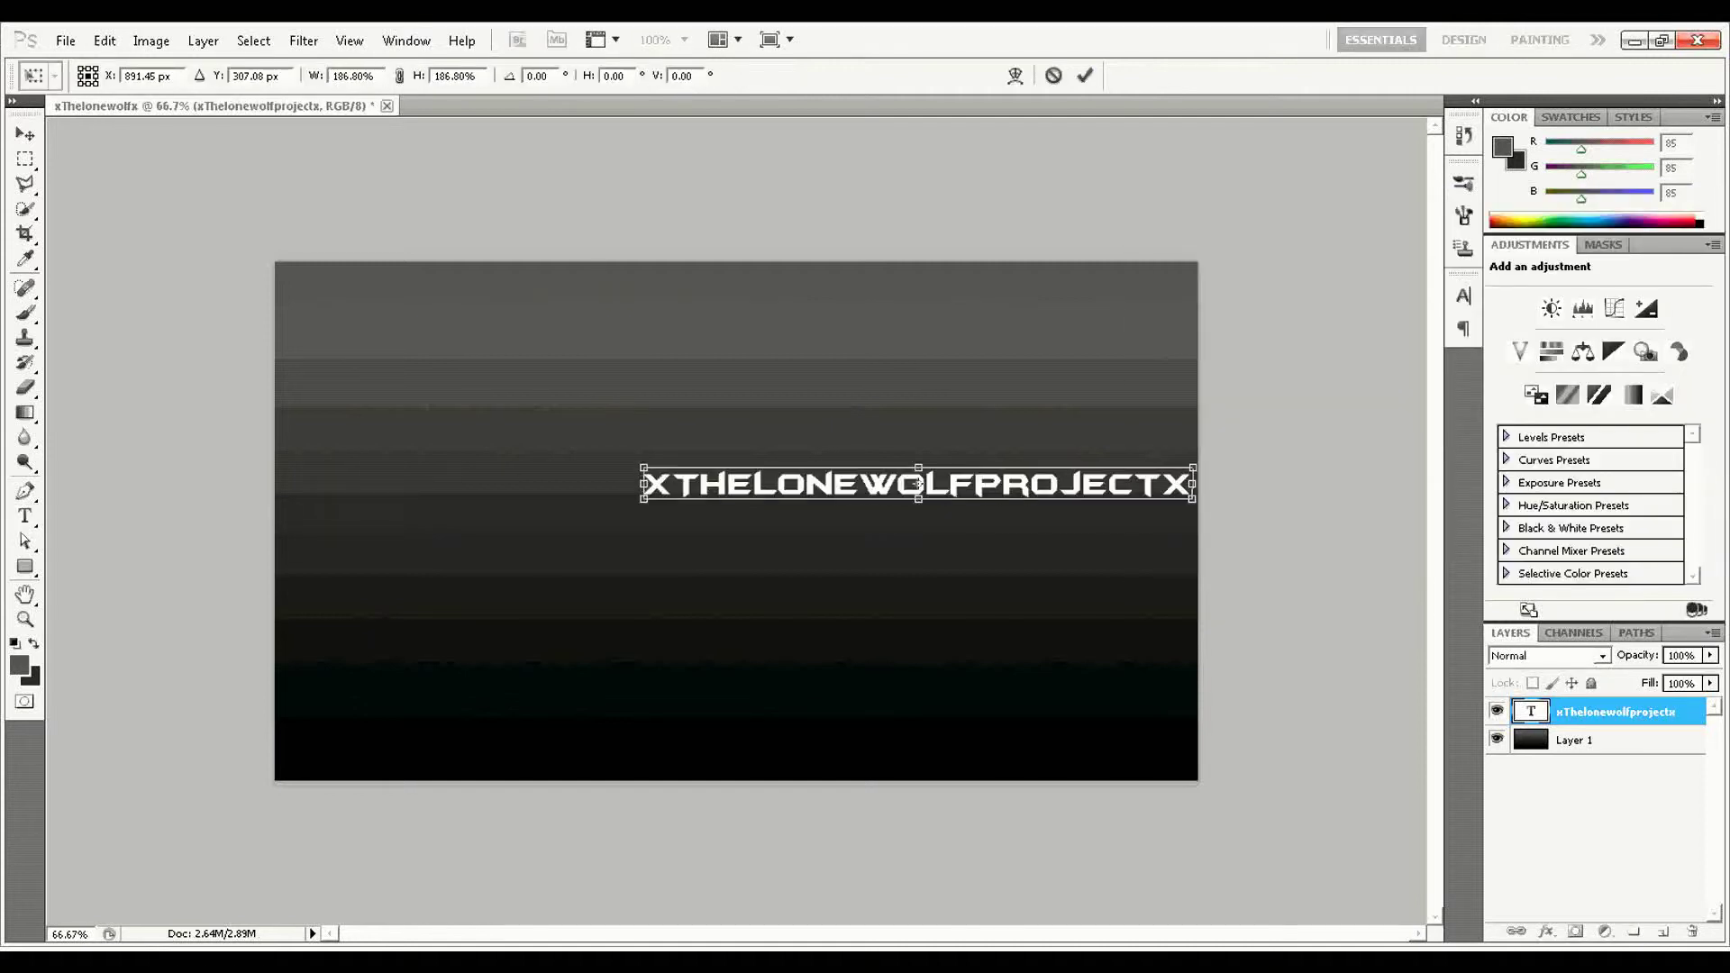
click(1084, 75)
drag(901, 491, 757, 510)
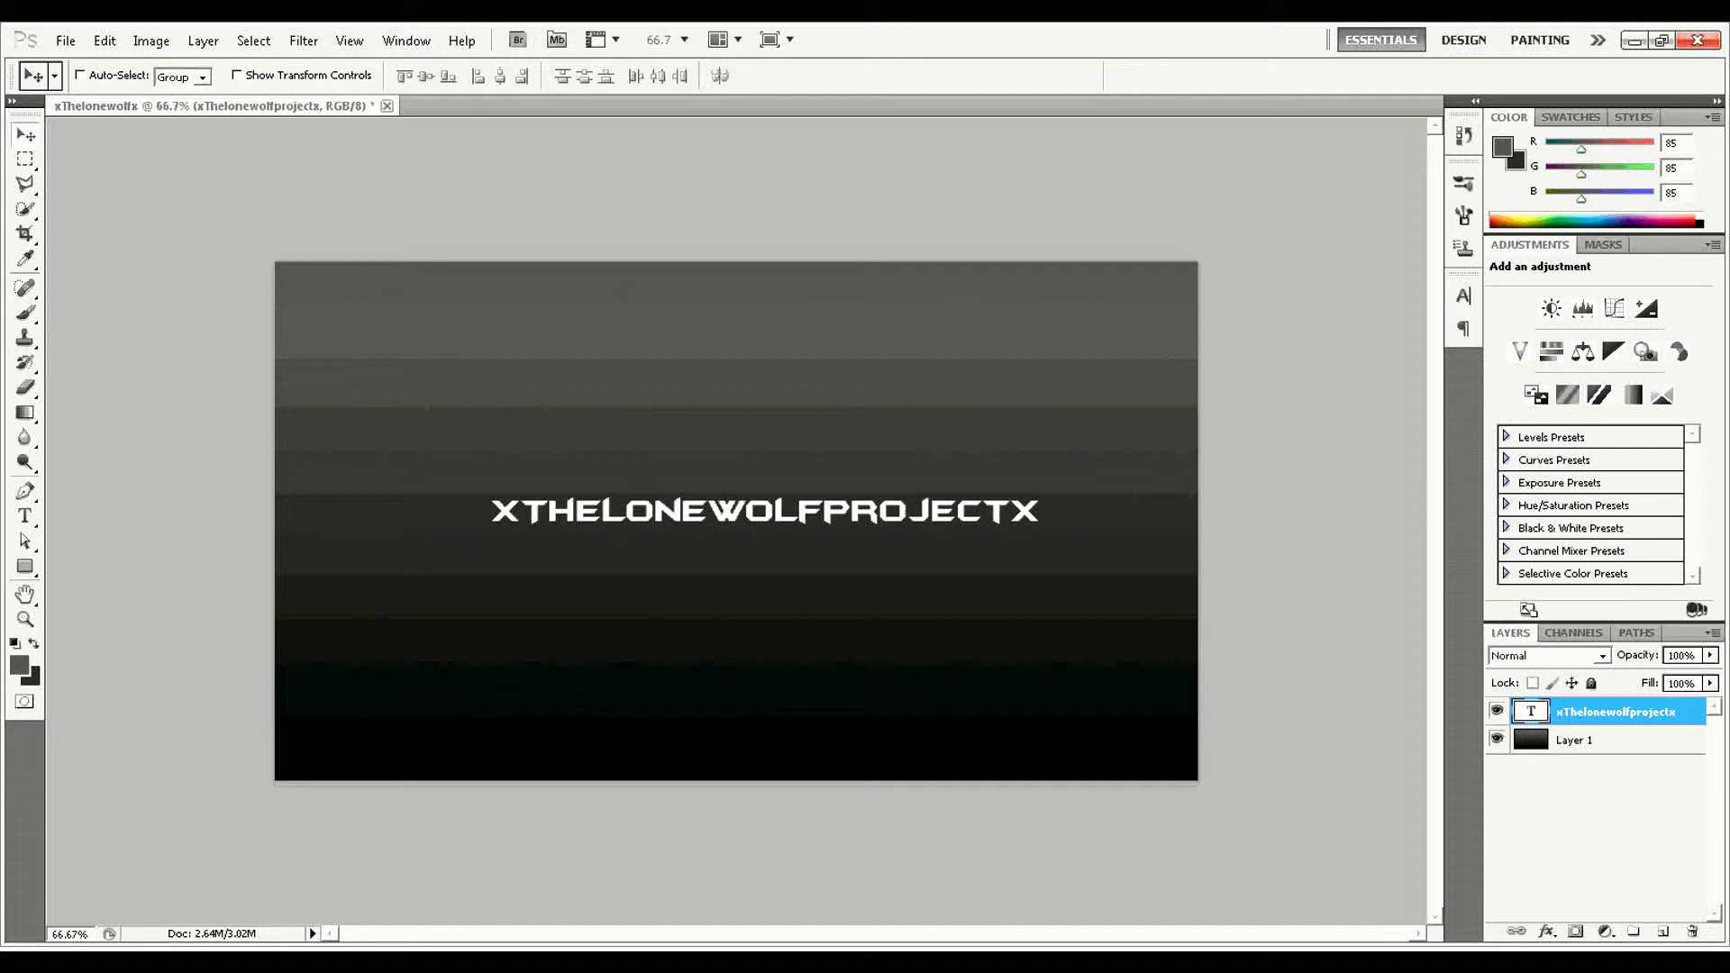
key(shift+alt+bracketleft)
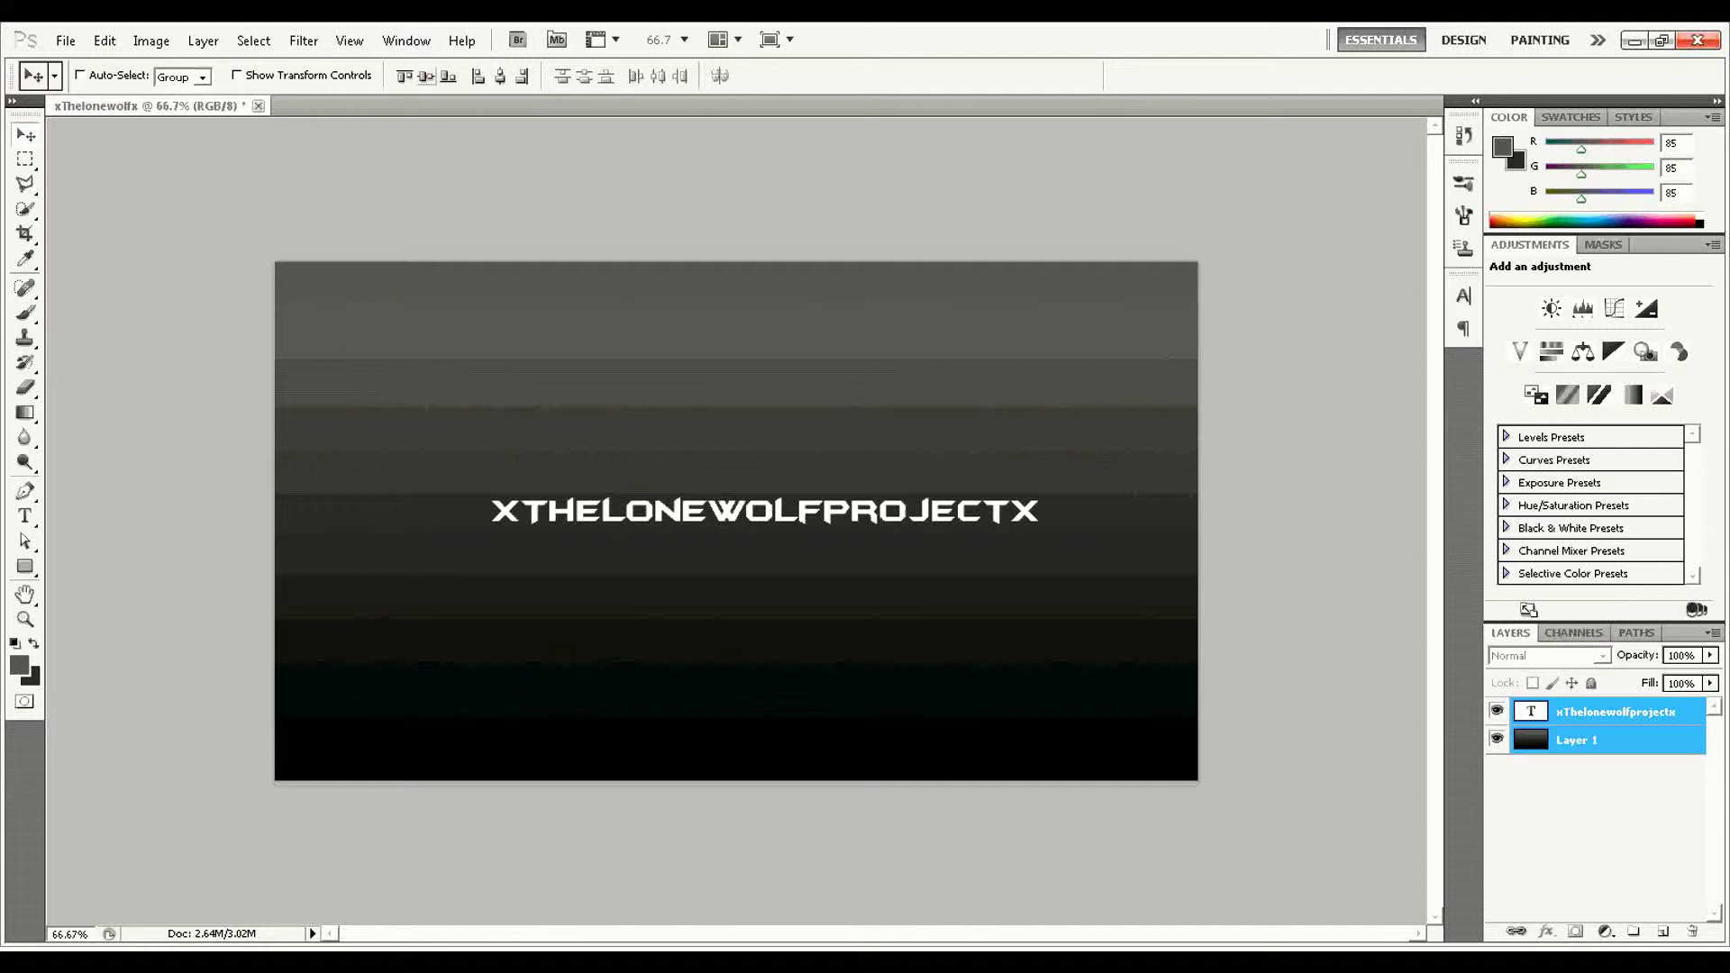
Centre the title horizontally and vertically and add a new layer for the glows.
click(426, 76)
click(500, 76)
click(1662, 931)
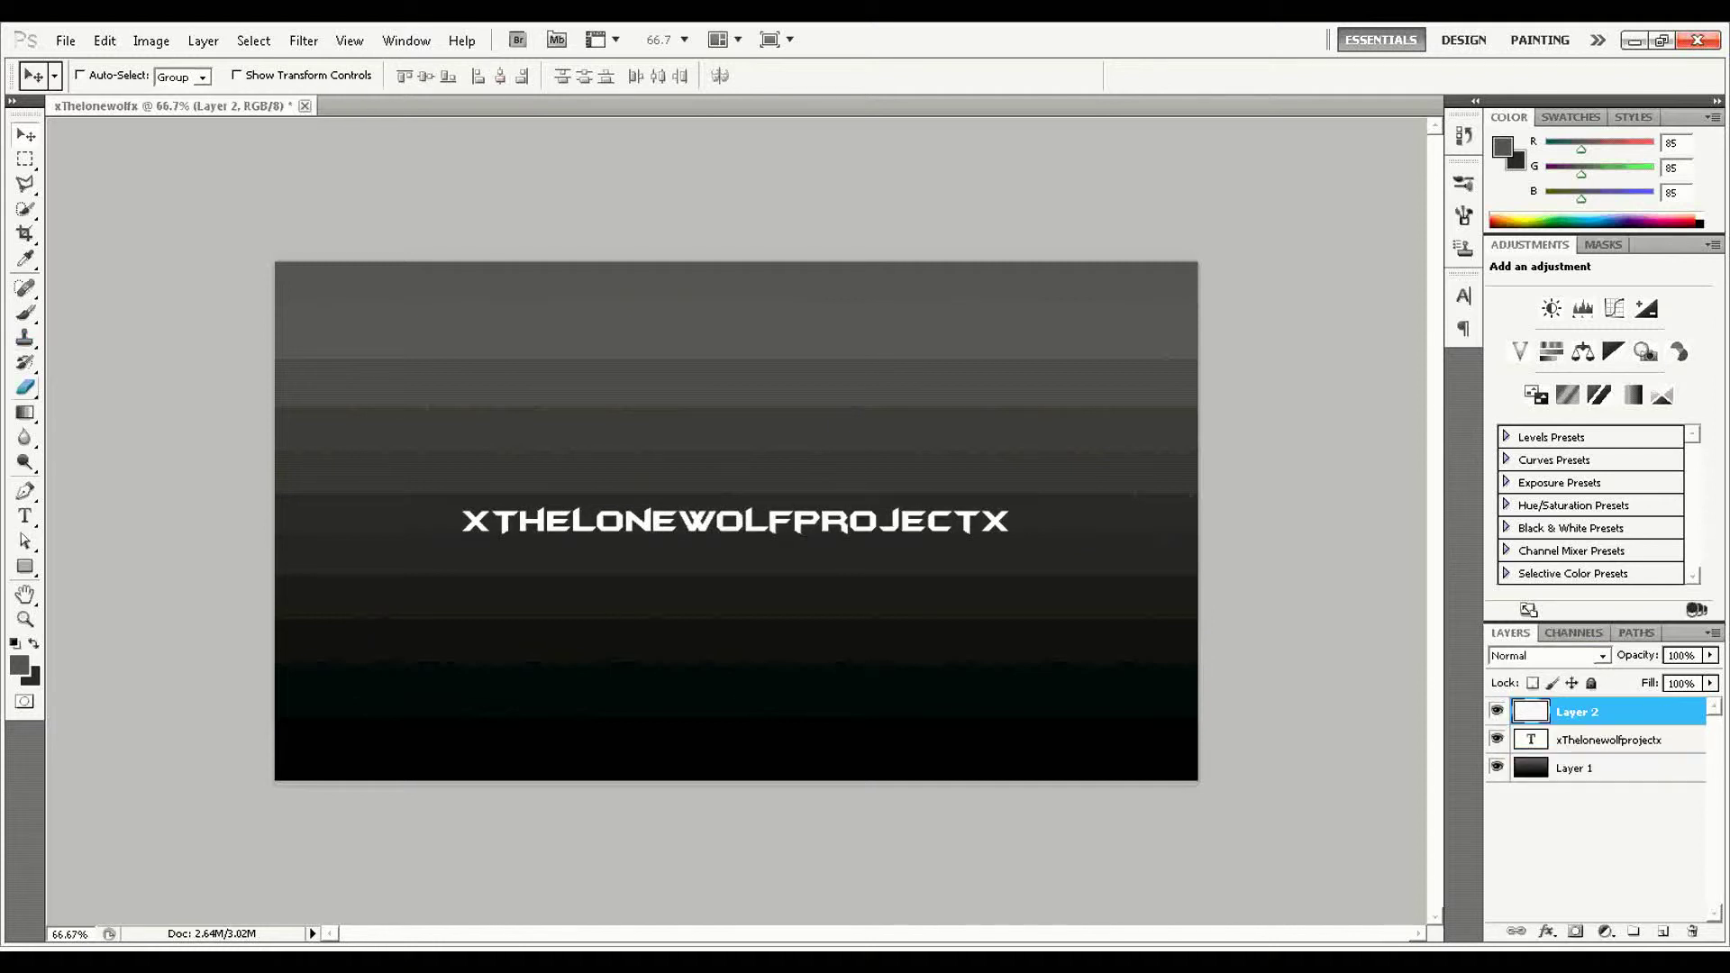
Paint a red soft-round-brush glow over the first X.
click(25, 312)
click(111, 76)
click(47, 223)
click(19, 665)
click(1421, 239)
click(1630, 228)
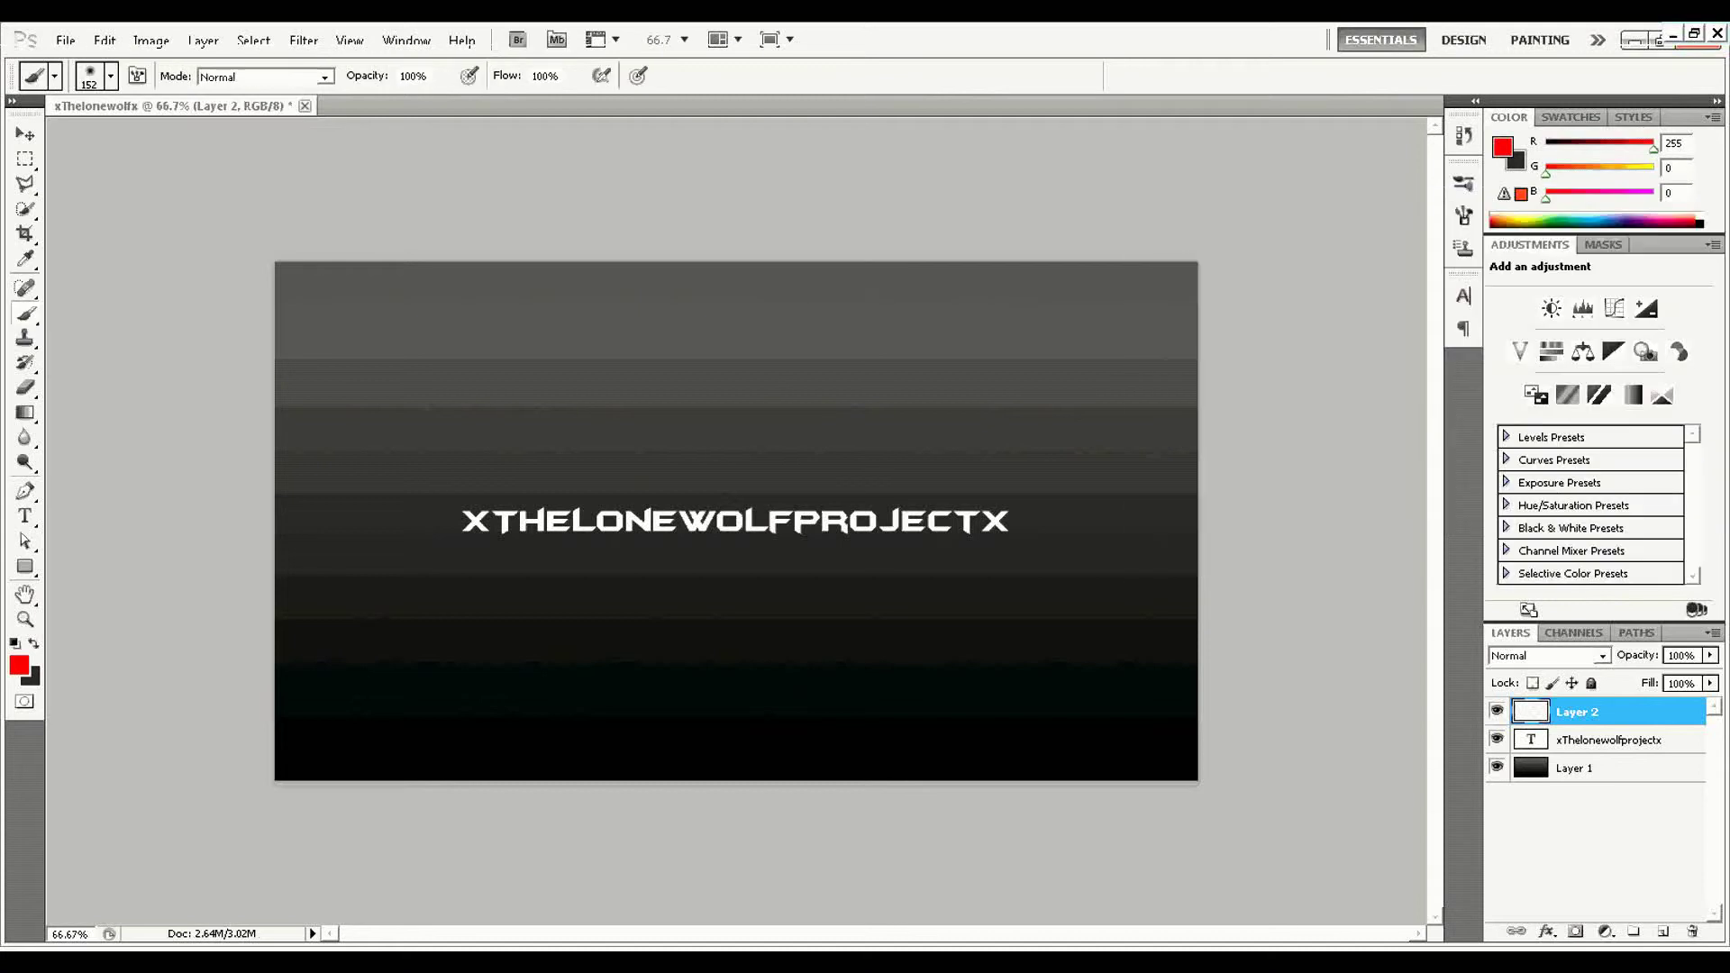
click(500, 523)
Add magenta, blue and cyan glows over HE, NE and W.
click(19, 665)
click(1441, 292)
click(1645, 227)
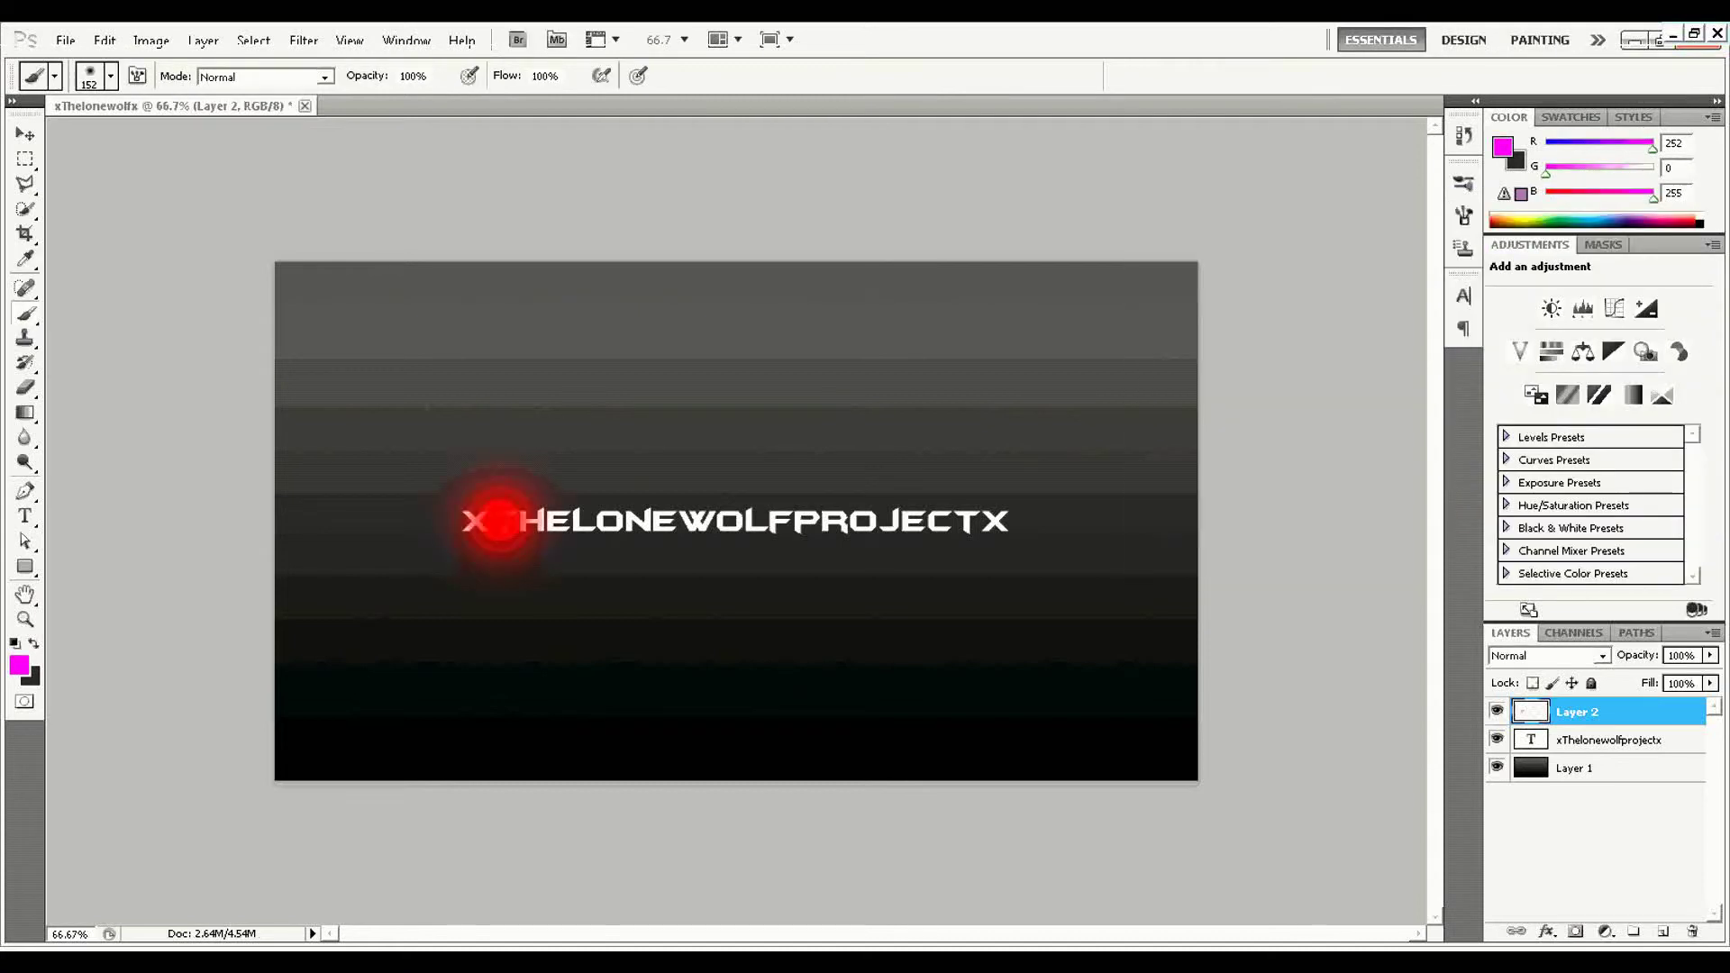
click(560, 521)
drag(1652, 144, 1552, 144)
click(628, 521)
click(19, 665)
click(1445, 381)
click(1640, 232)
click(703, 523)
Add green and yellow glows over OL and RO.
click(19, 664)
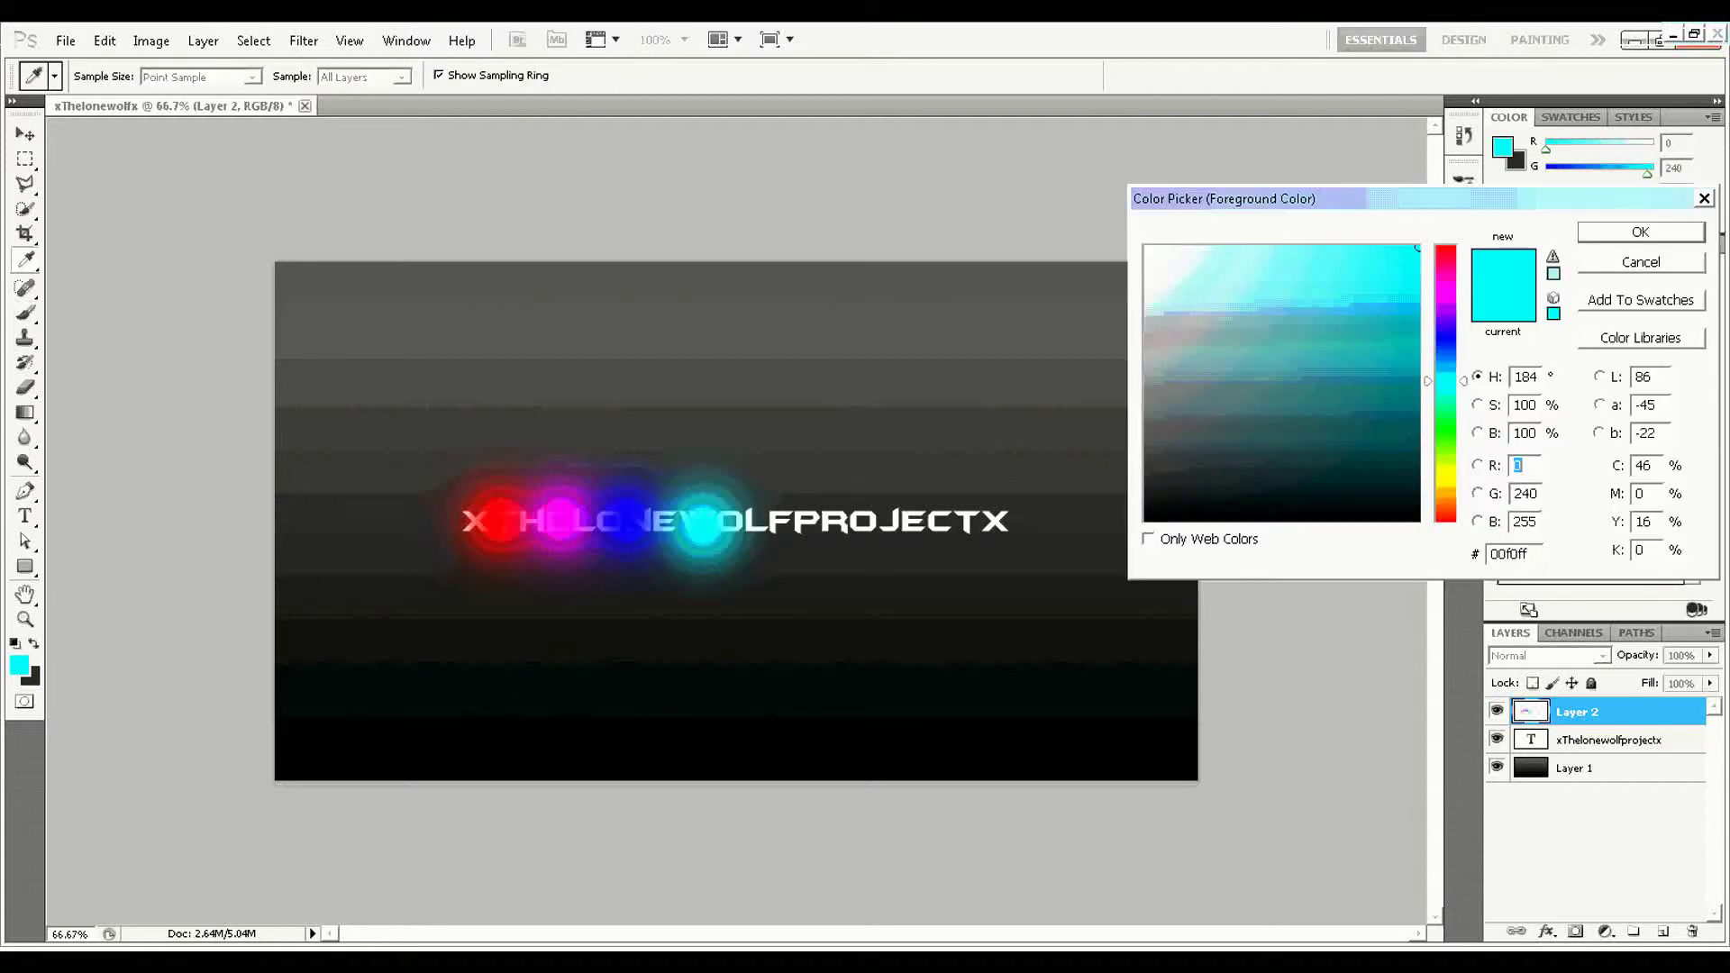
click(1445, 421)
click(1640, 231)
click(774, 522)
click(19, 665)
click(1445, 463)
click(1640, 231)
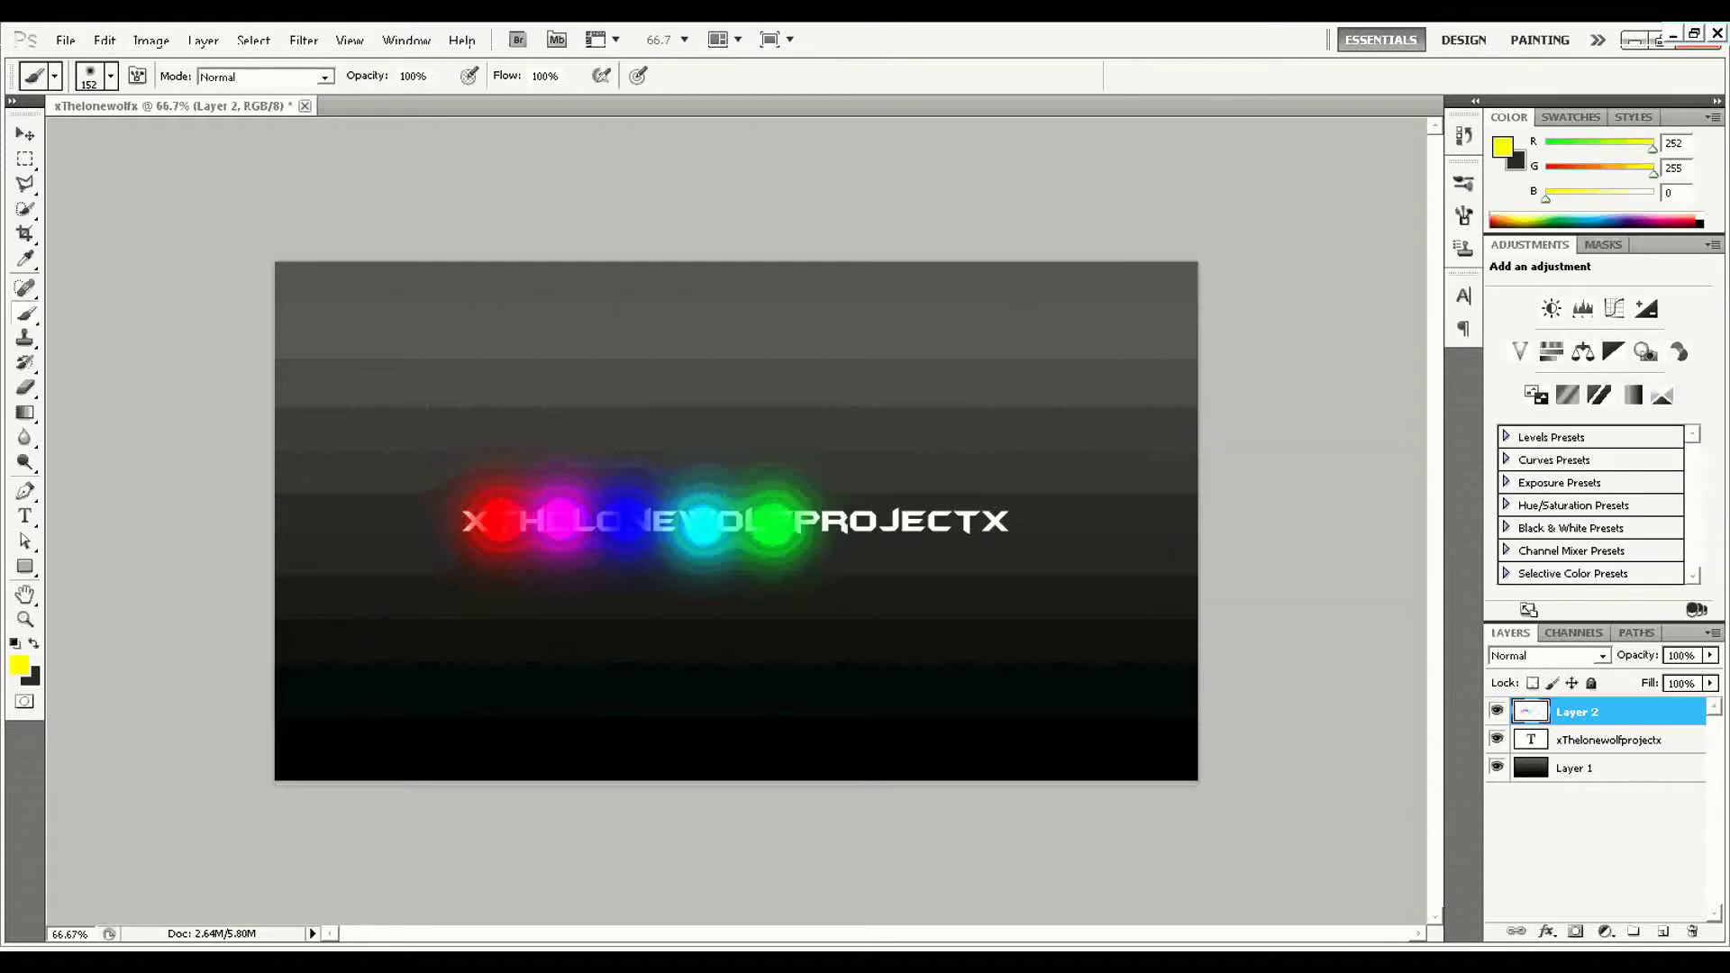
click(836, 525)
Add red and cyan glows over JE and the final X.
click(19, 665)
click(1445, 518)
click(1640, 232)
click(905, 518)
click(19, 665)
click(1445, 382)
click(1640, 232)
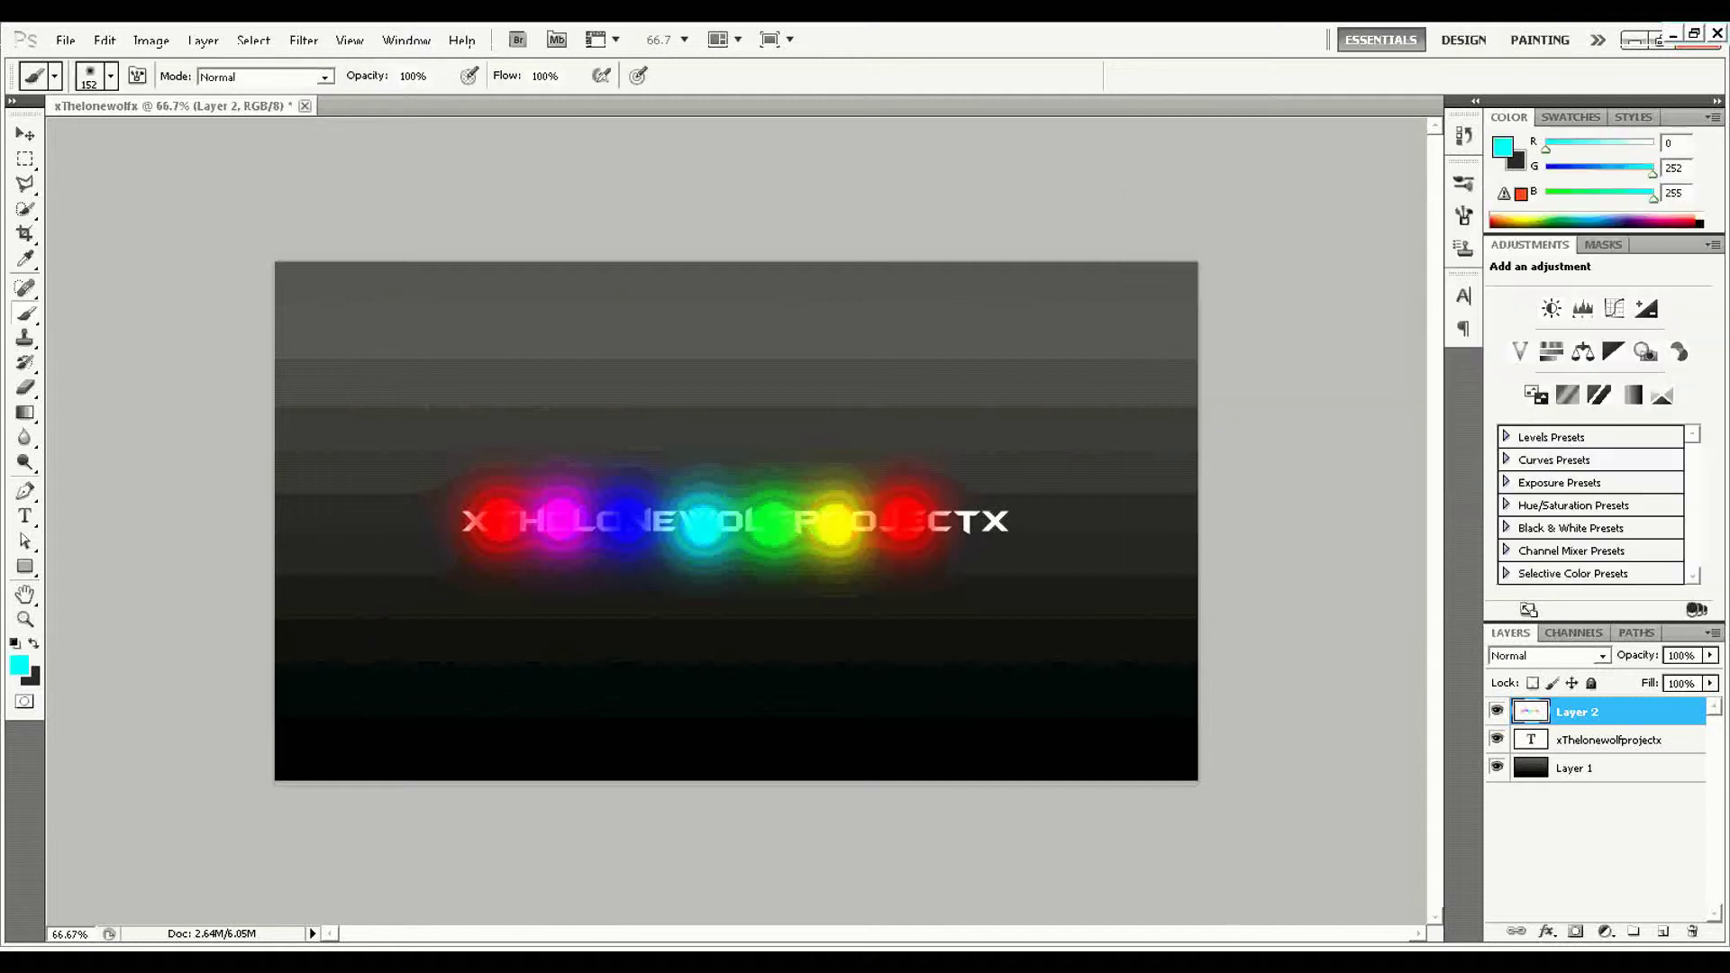
click(991, 521)
Set the glow layer's blend mode to Overlay.
click(1547, 655)
click(1532, 347)
mouse_move(1577, 712)
mouse_down()
mouse_move(1550, 750)
mouse_move(1567, 721)
mouse_up()
Give the title text layer a drop shadow.
right_click(1613, 740)
click(1572, 193)
click(1097, 299)
click(1140, 299)
click(1655, 247)
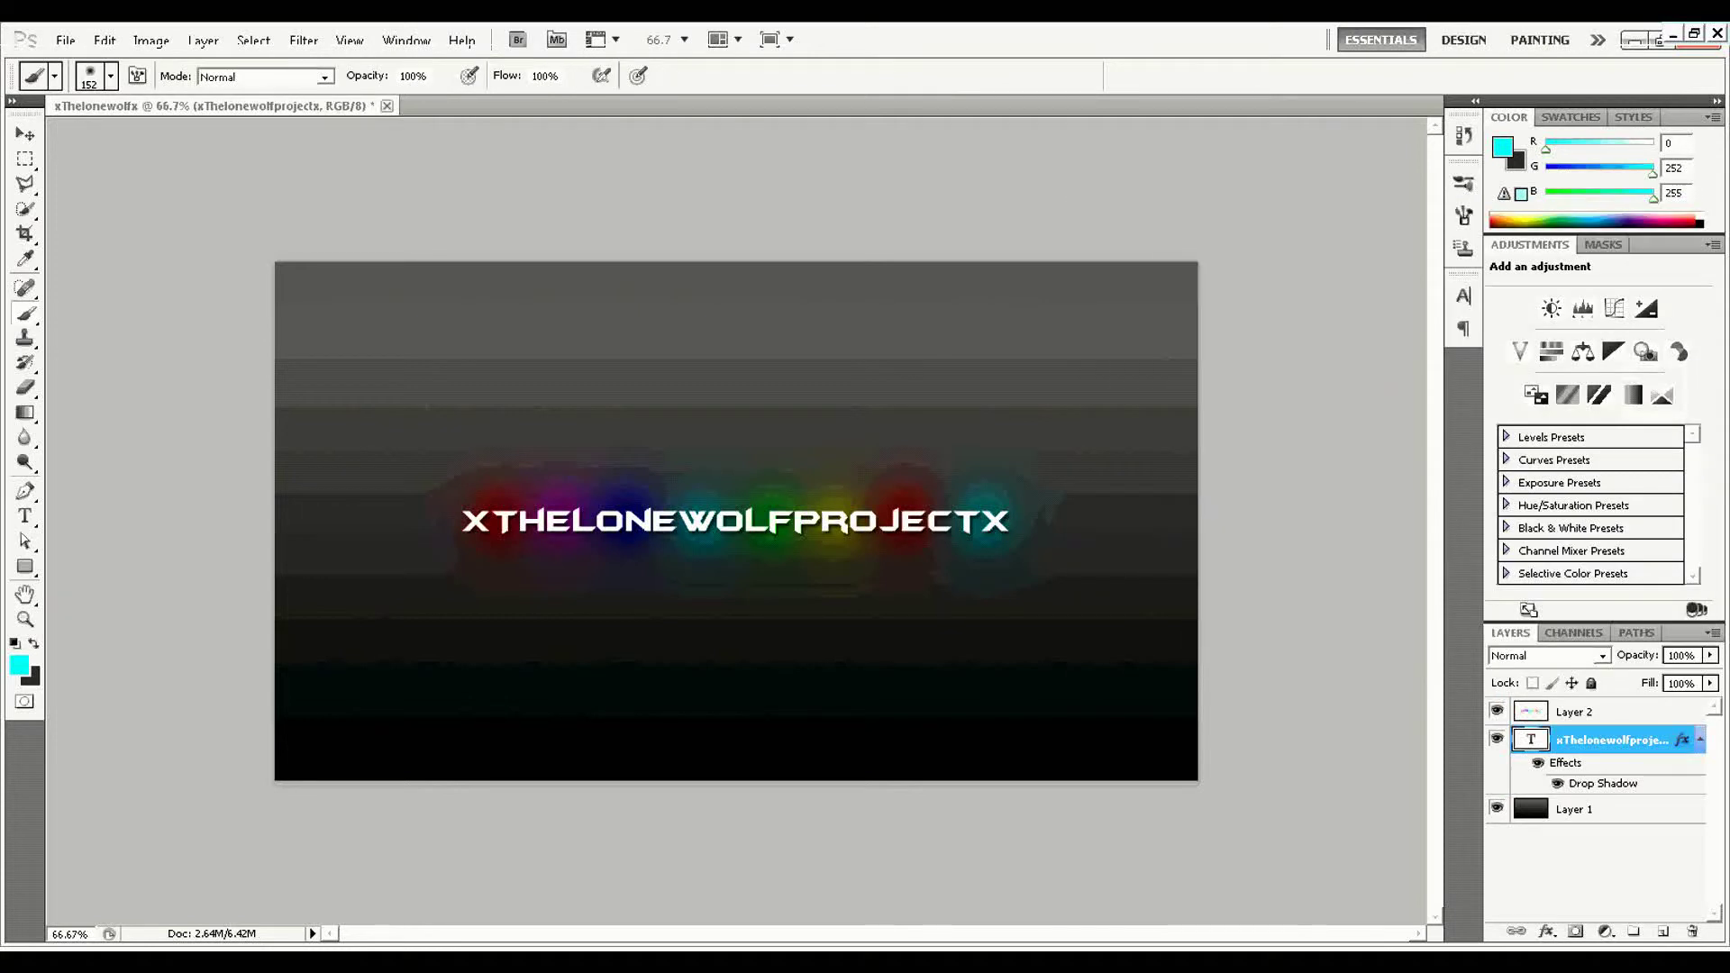
Erase the upper part of the colour glows above the text.
click(1577, 712)
key(e)
drag(469, 473, 1000, 496)
drag(450, 491, 991, 509)
Choose the spiky 383 px brush on a new empty layer.
click(1663, 930)
click(25, 312)
click(110, 76)
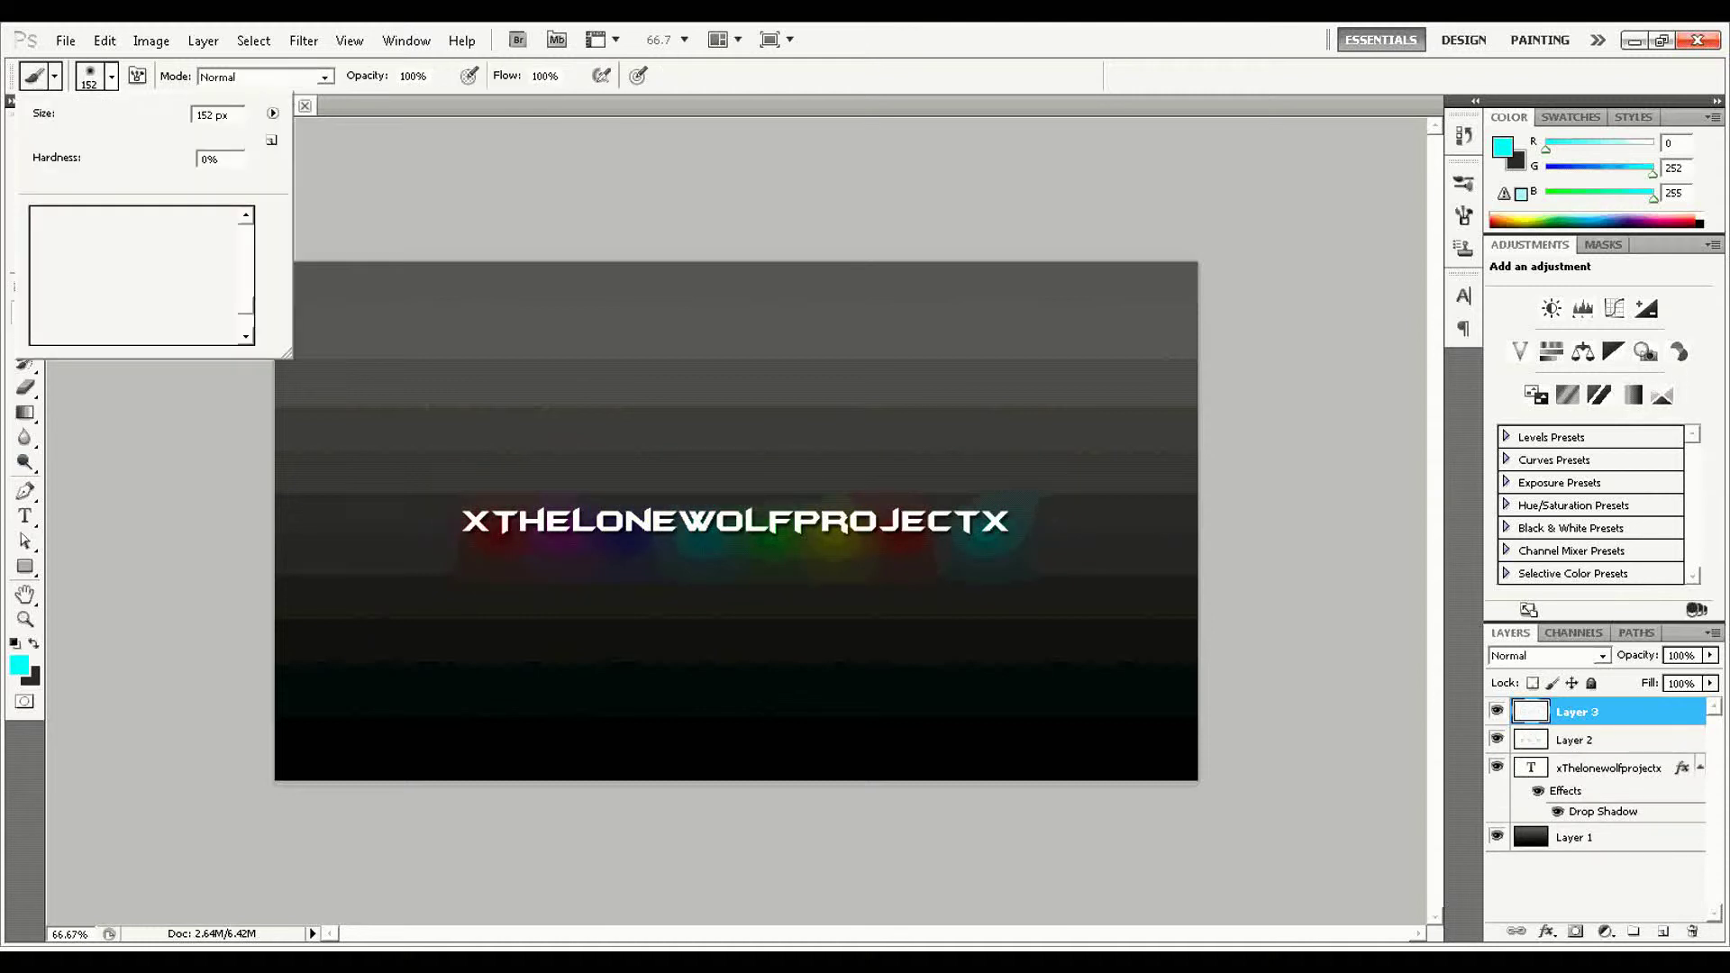
click(151, 327)
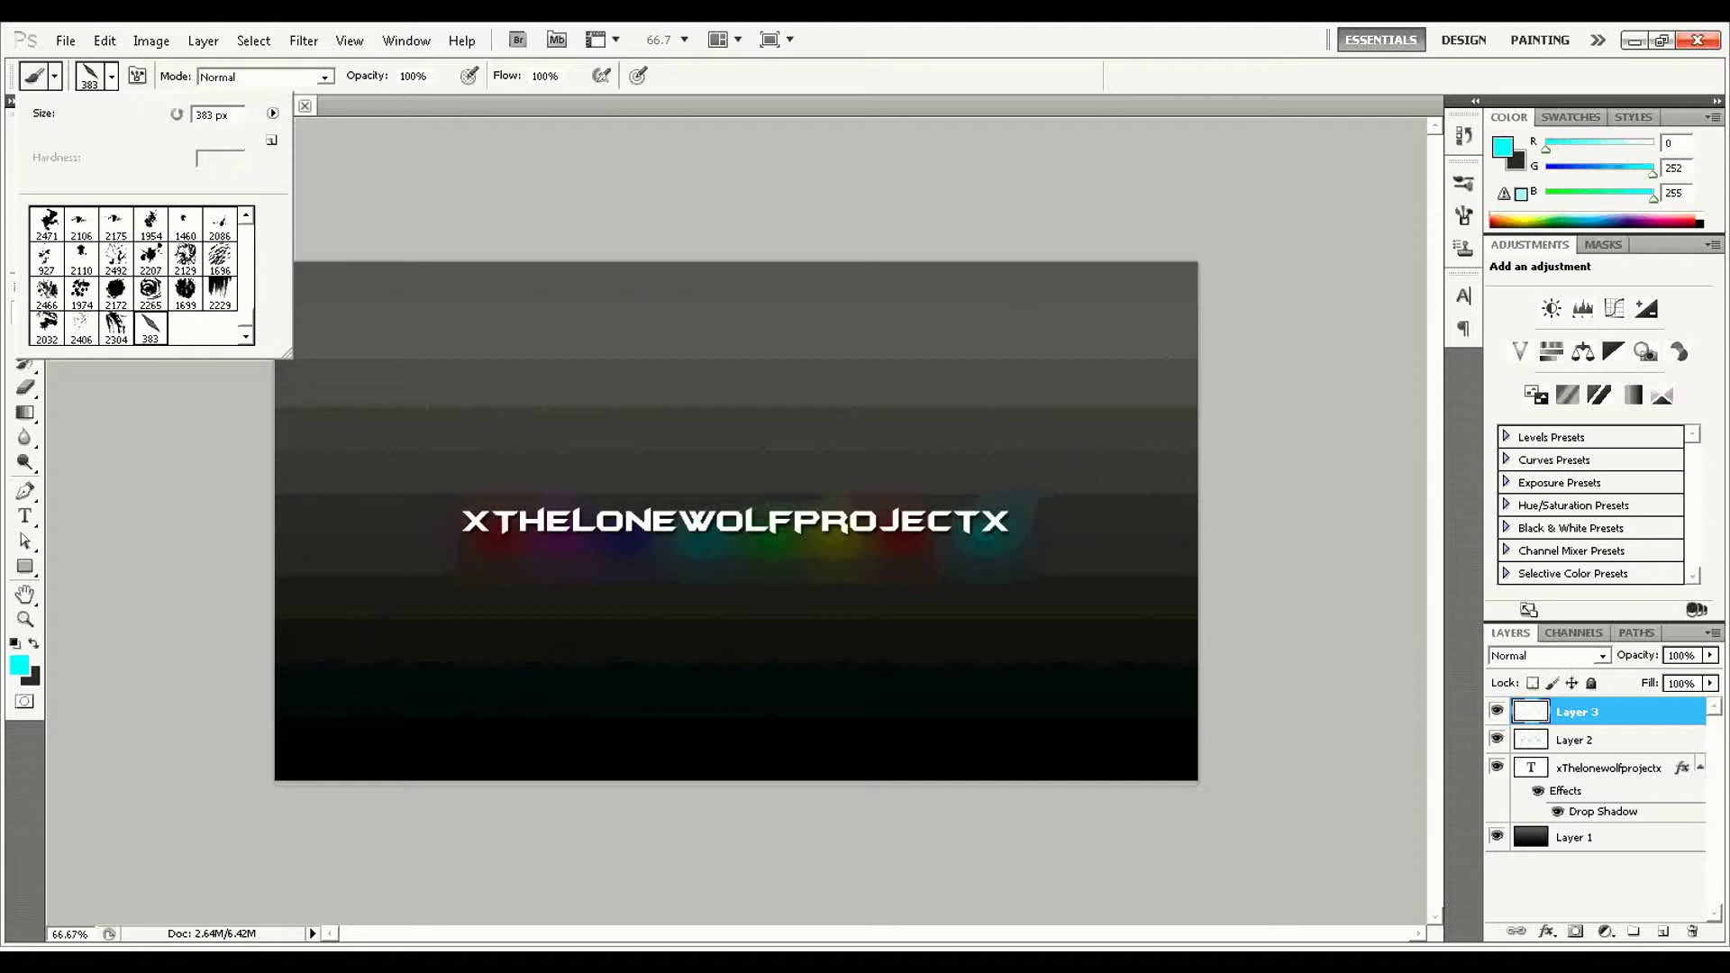
click(1463, 247)
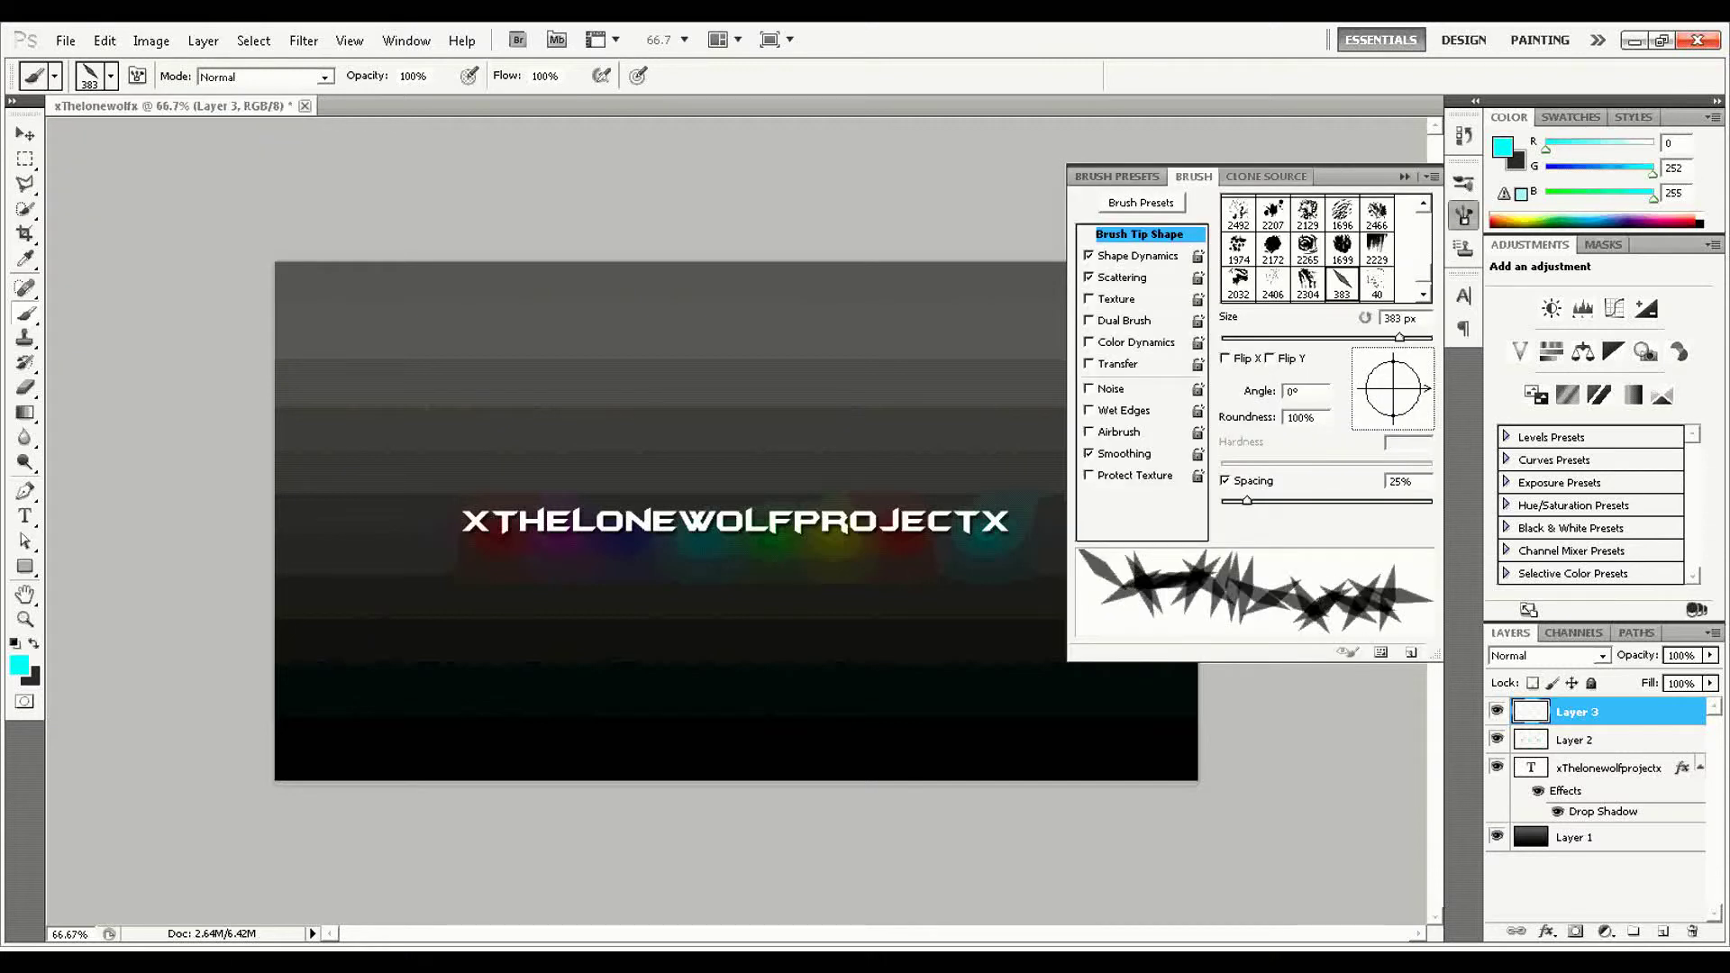
click(1463, 215)
Adjust the spiky brush size, then paint and undo a test stroke across the text.
right_click(652, 566)
text(200)
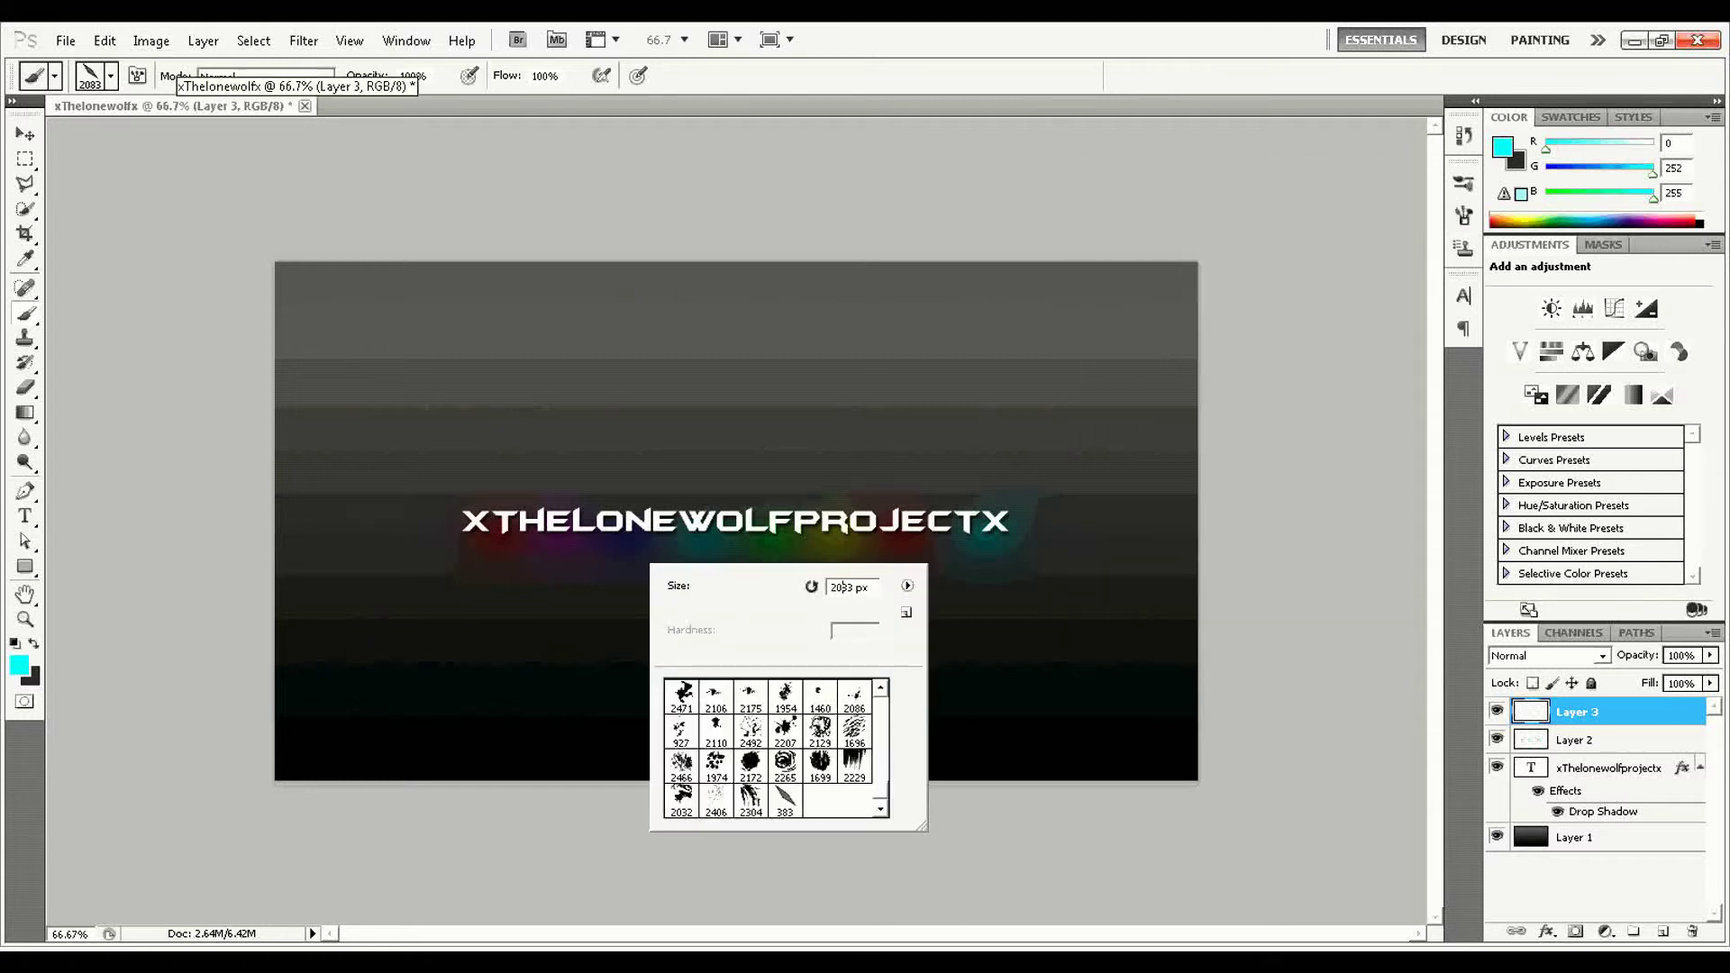
click(835, 587)
key(BackSpace)
text(1)
key(Return)
drag(460, 505, 1153, 500)
click(104, 41)
click(153, 61)
Paint white spikes across the title and move their layer below the text.
click(18, 665)
click(1149, 241)
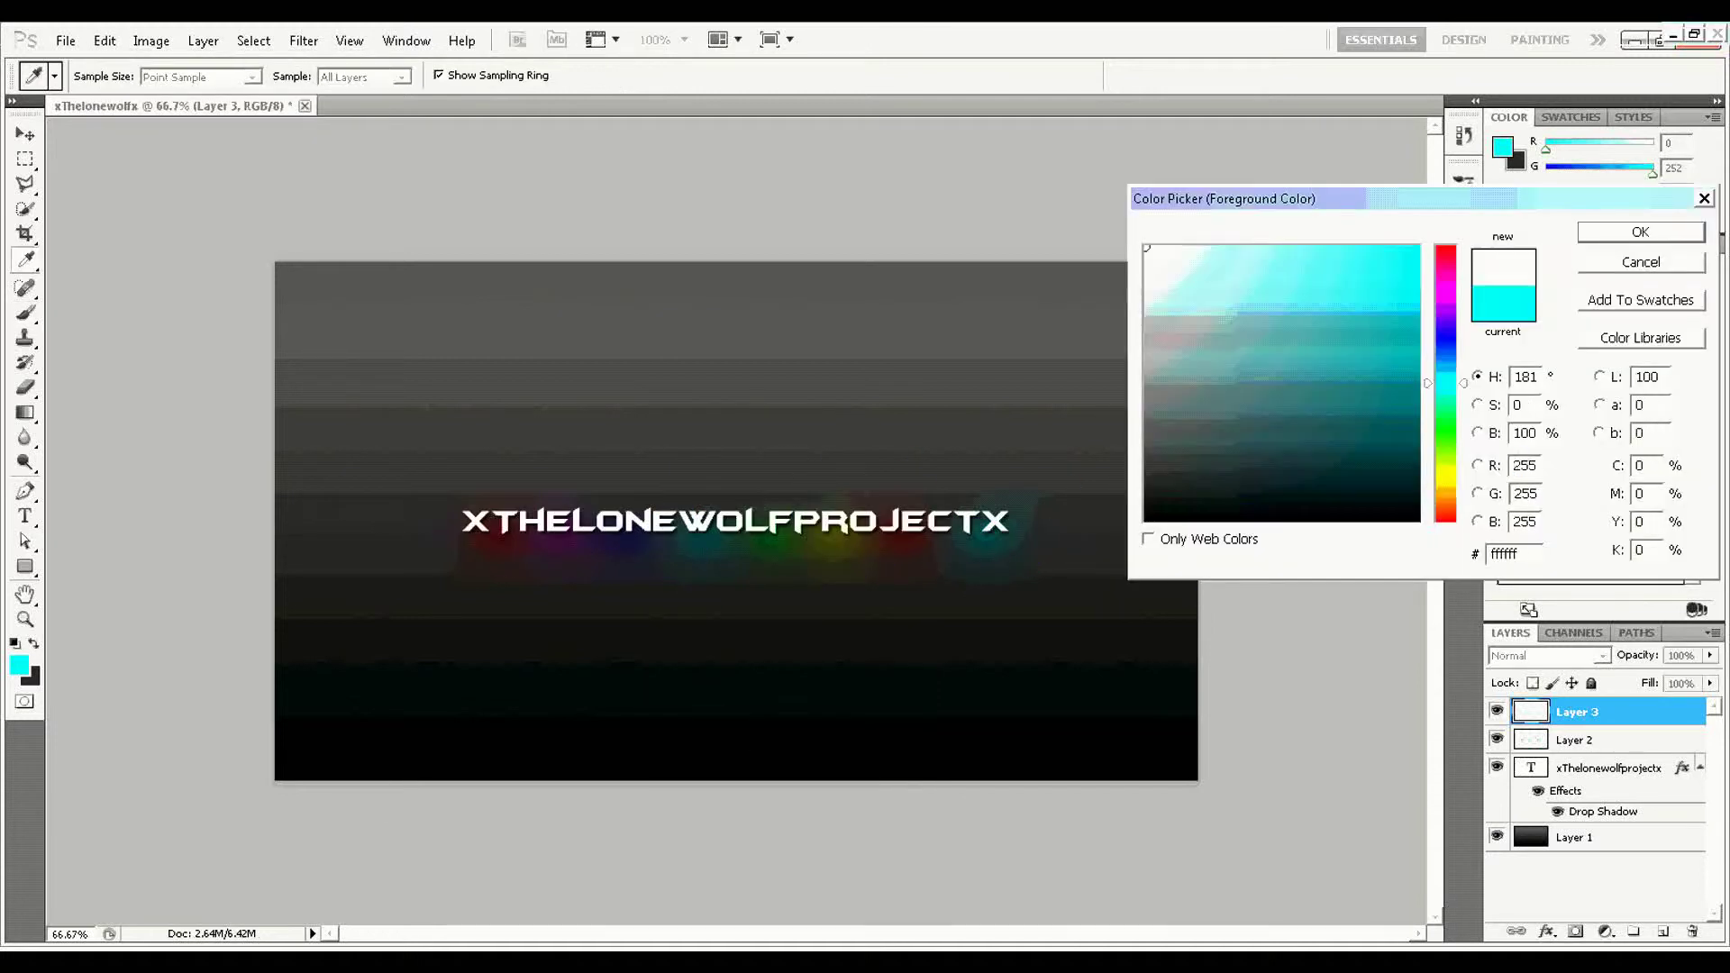
click(1641, 231)
drag(343, 586, 1045, 500)
key(ctrl+bracketleft)
key(ctrl+bracketleft)
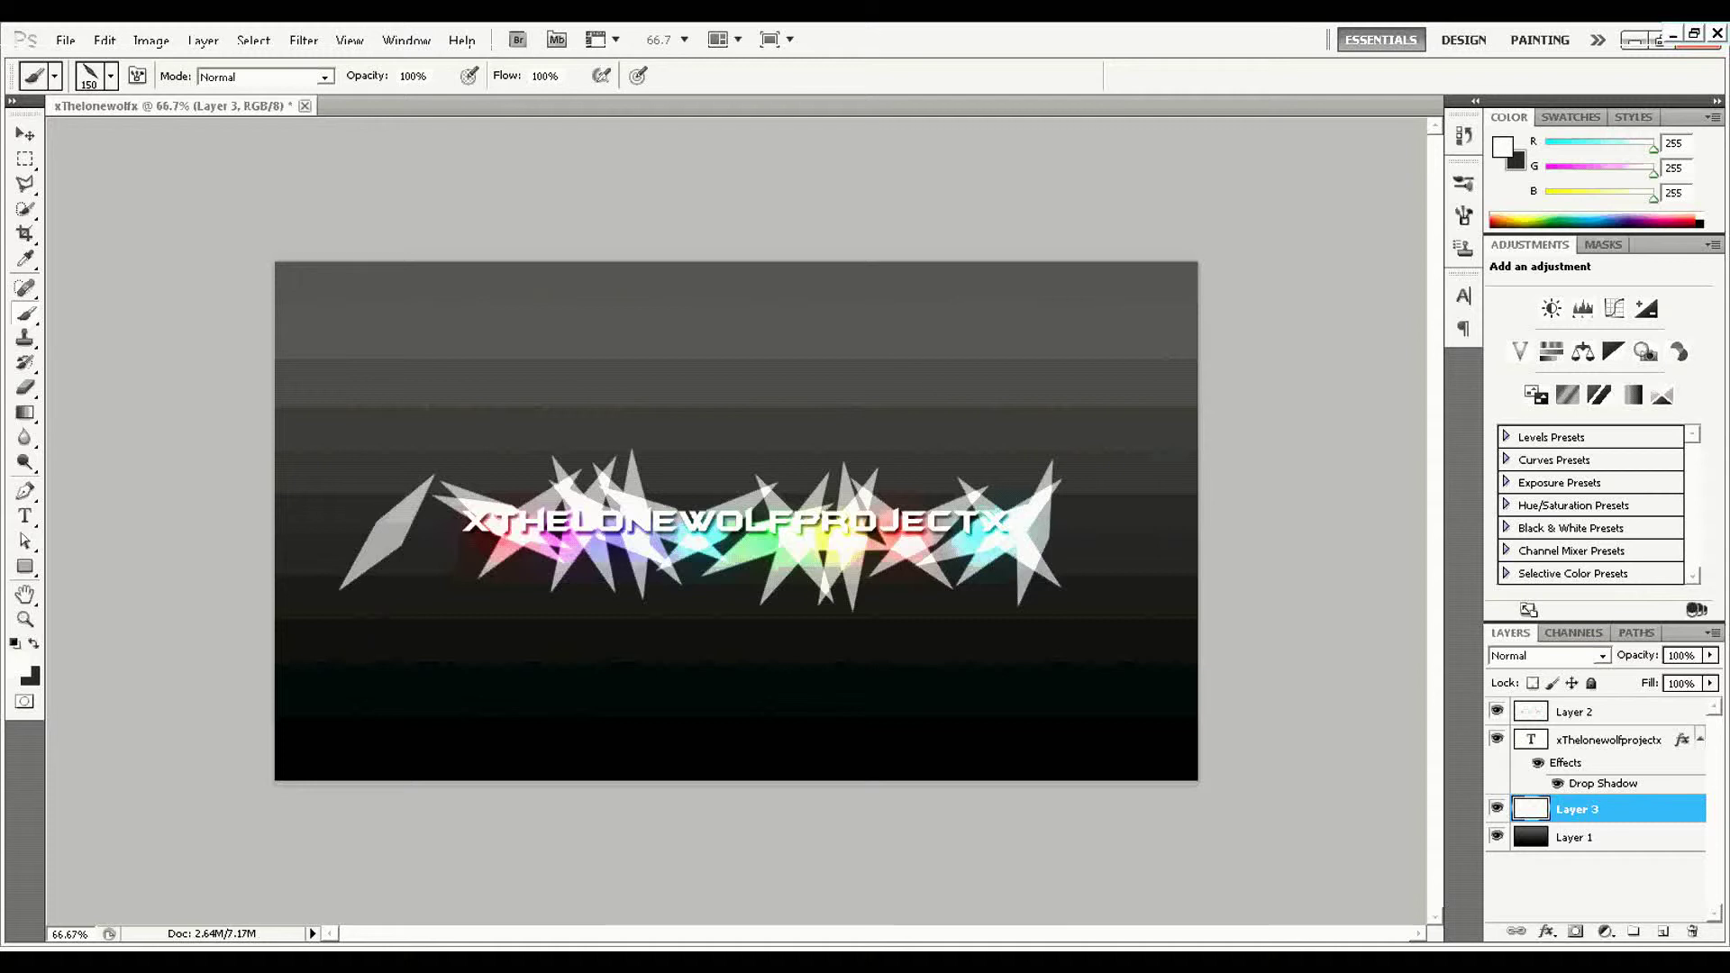
Give the spike layer a drop shadow and adjust its opacity.
right_click(1586, 809)
click(1543, 371)
click(1142, 300)
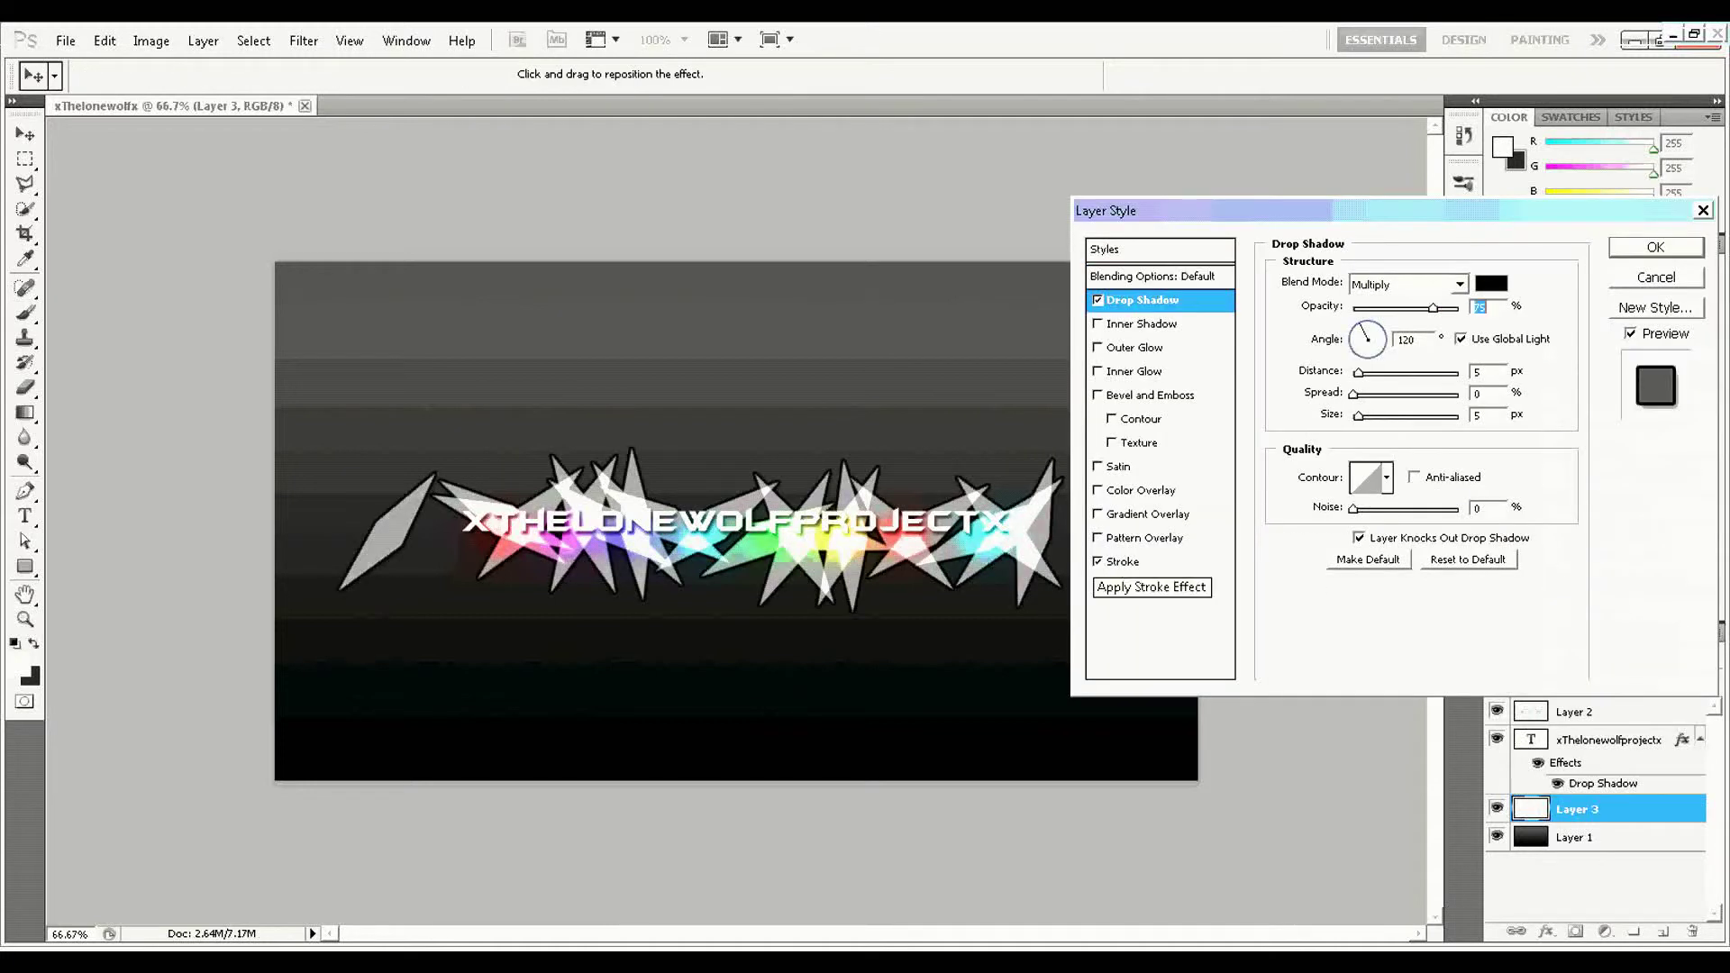
click(1479, 307)
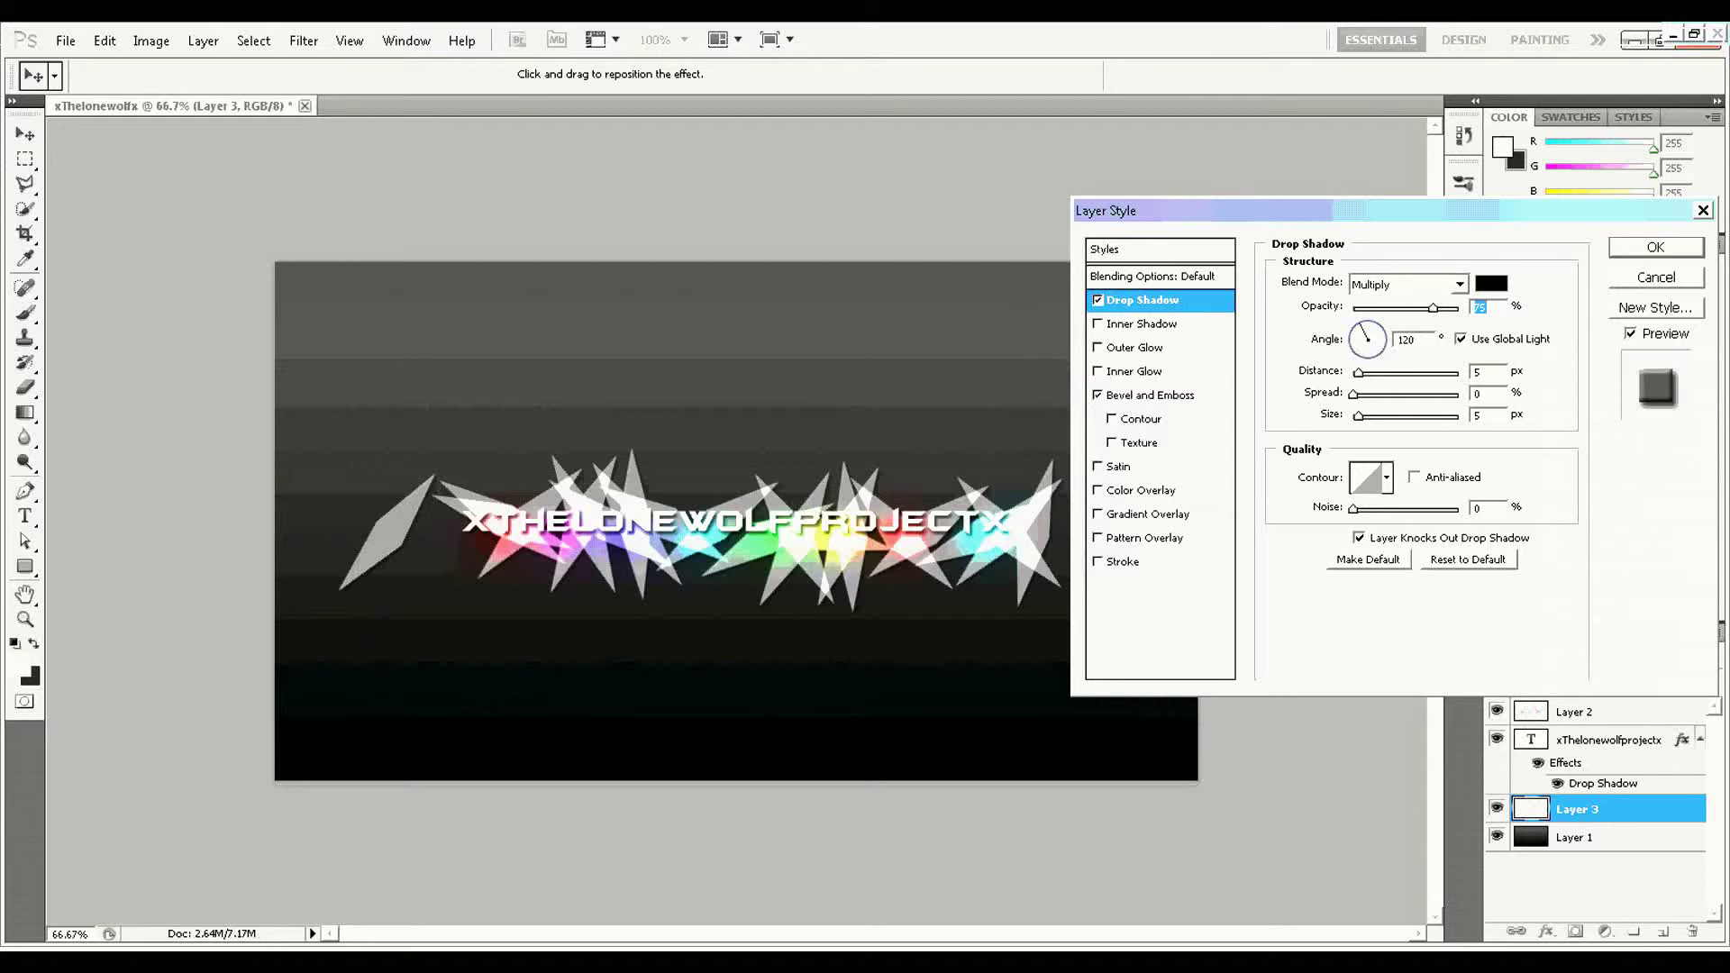
Add bevel and emboss, outer glow and a black colour overlay to the spikes.
click(1150, 395)
click(1137, 347)
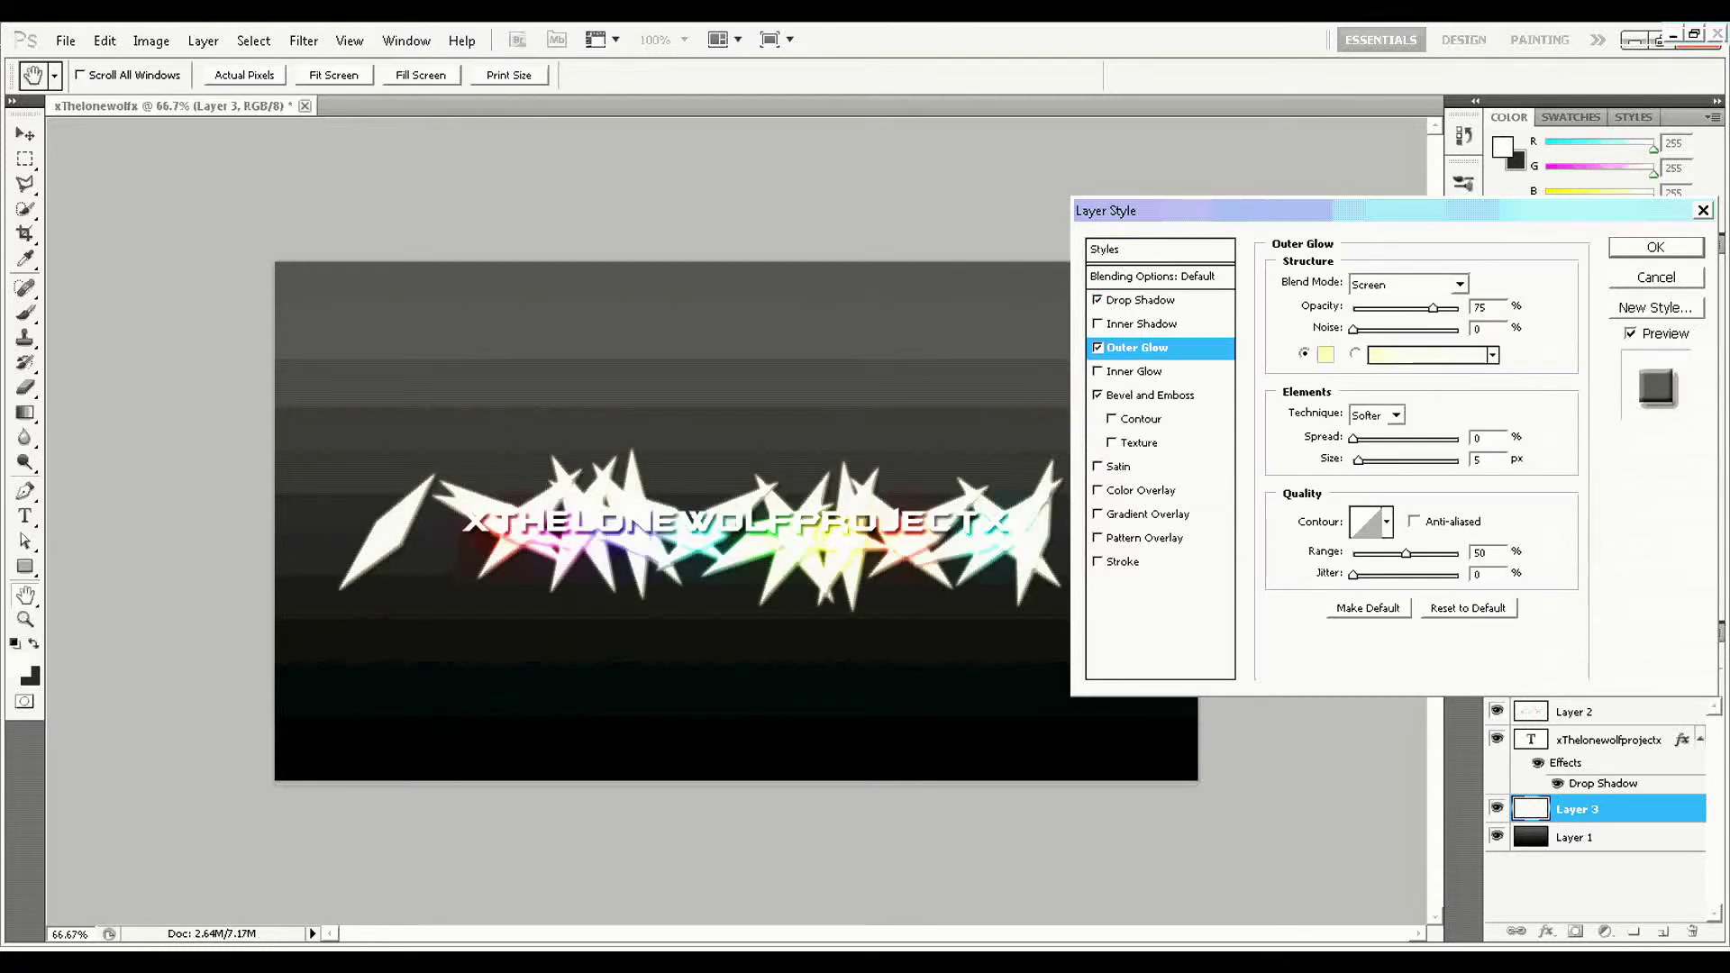
click(1144, 489)
click(1491, 284)
click(1162, 541)
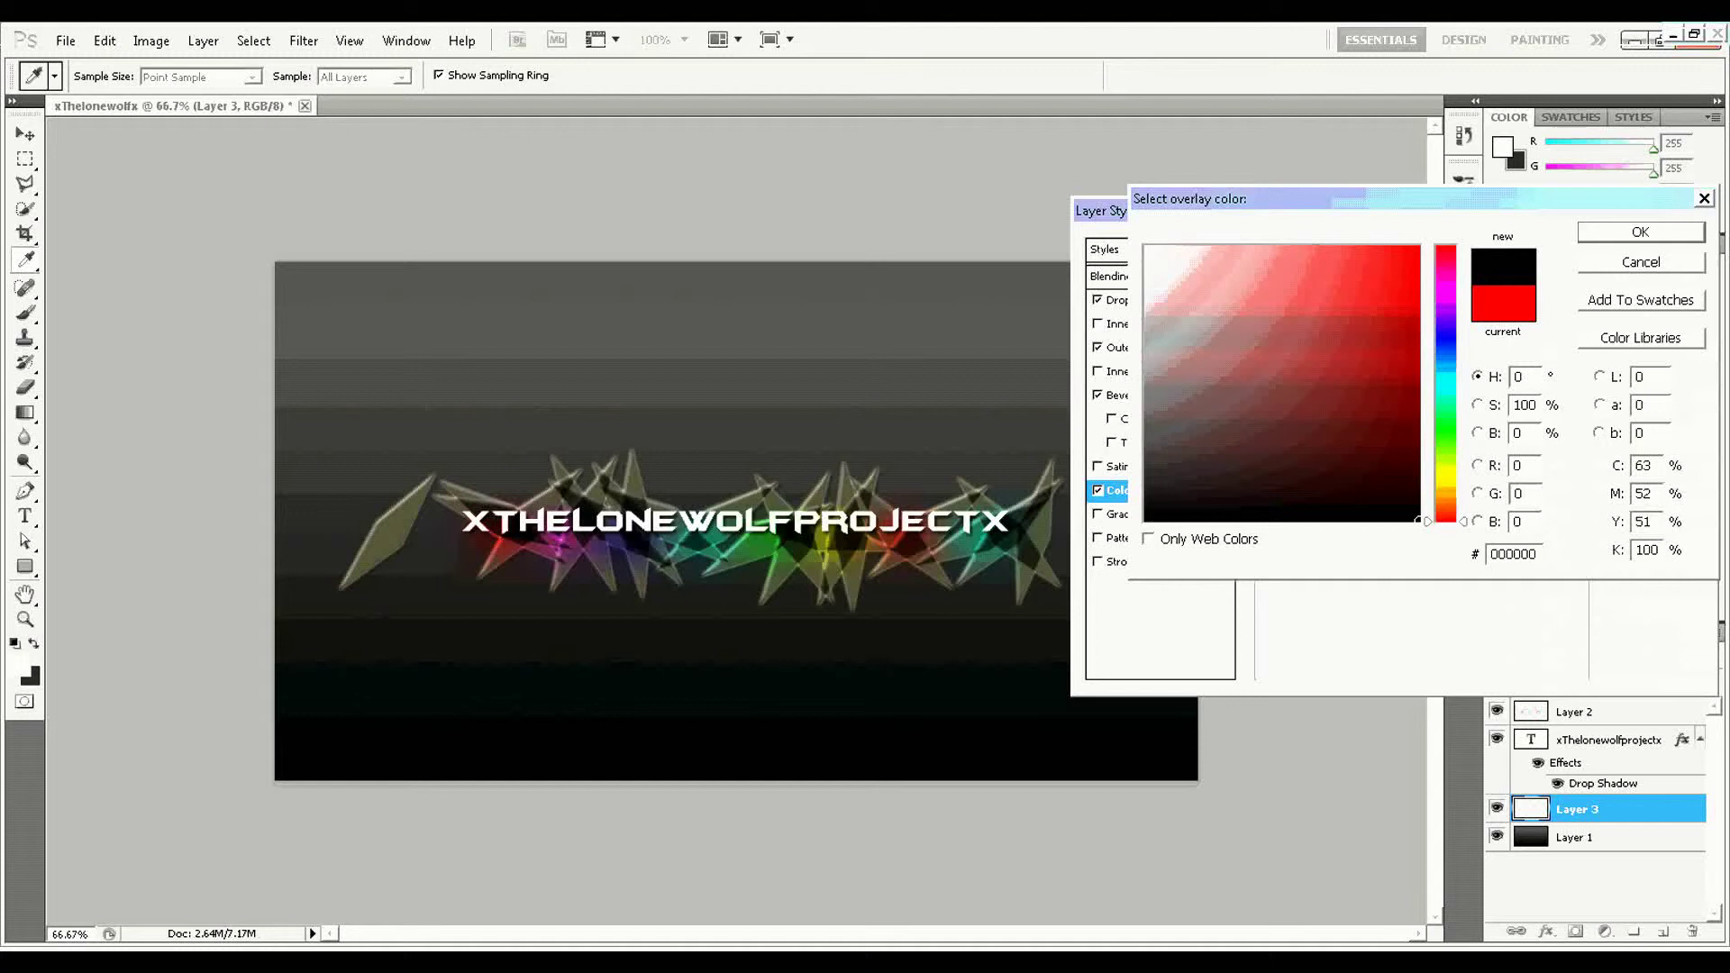
click(1640, 232)
key(Return)
Nudge the spikes to the right and add a new empty layer.
key(v)
key(shift+Right)
key(shift+Right)
key(shift+Right)
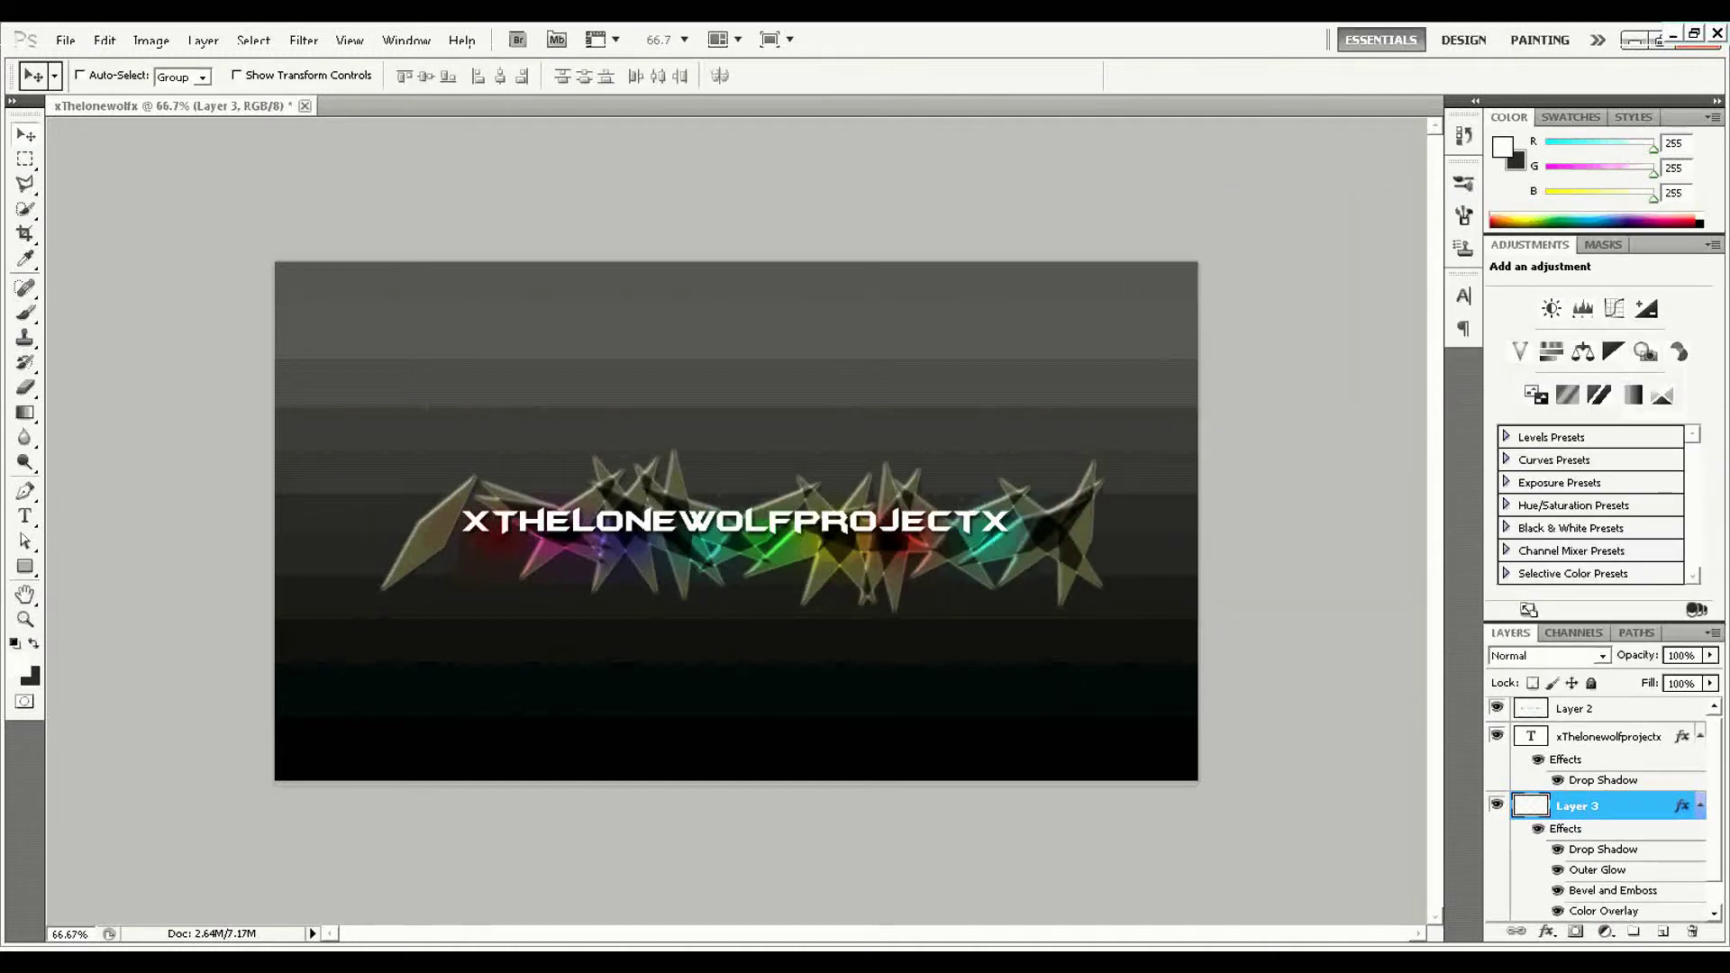
key(ctrl+shift+alt+n)
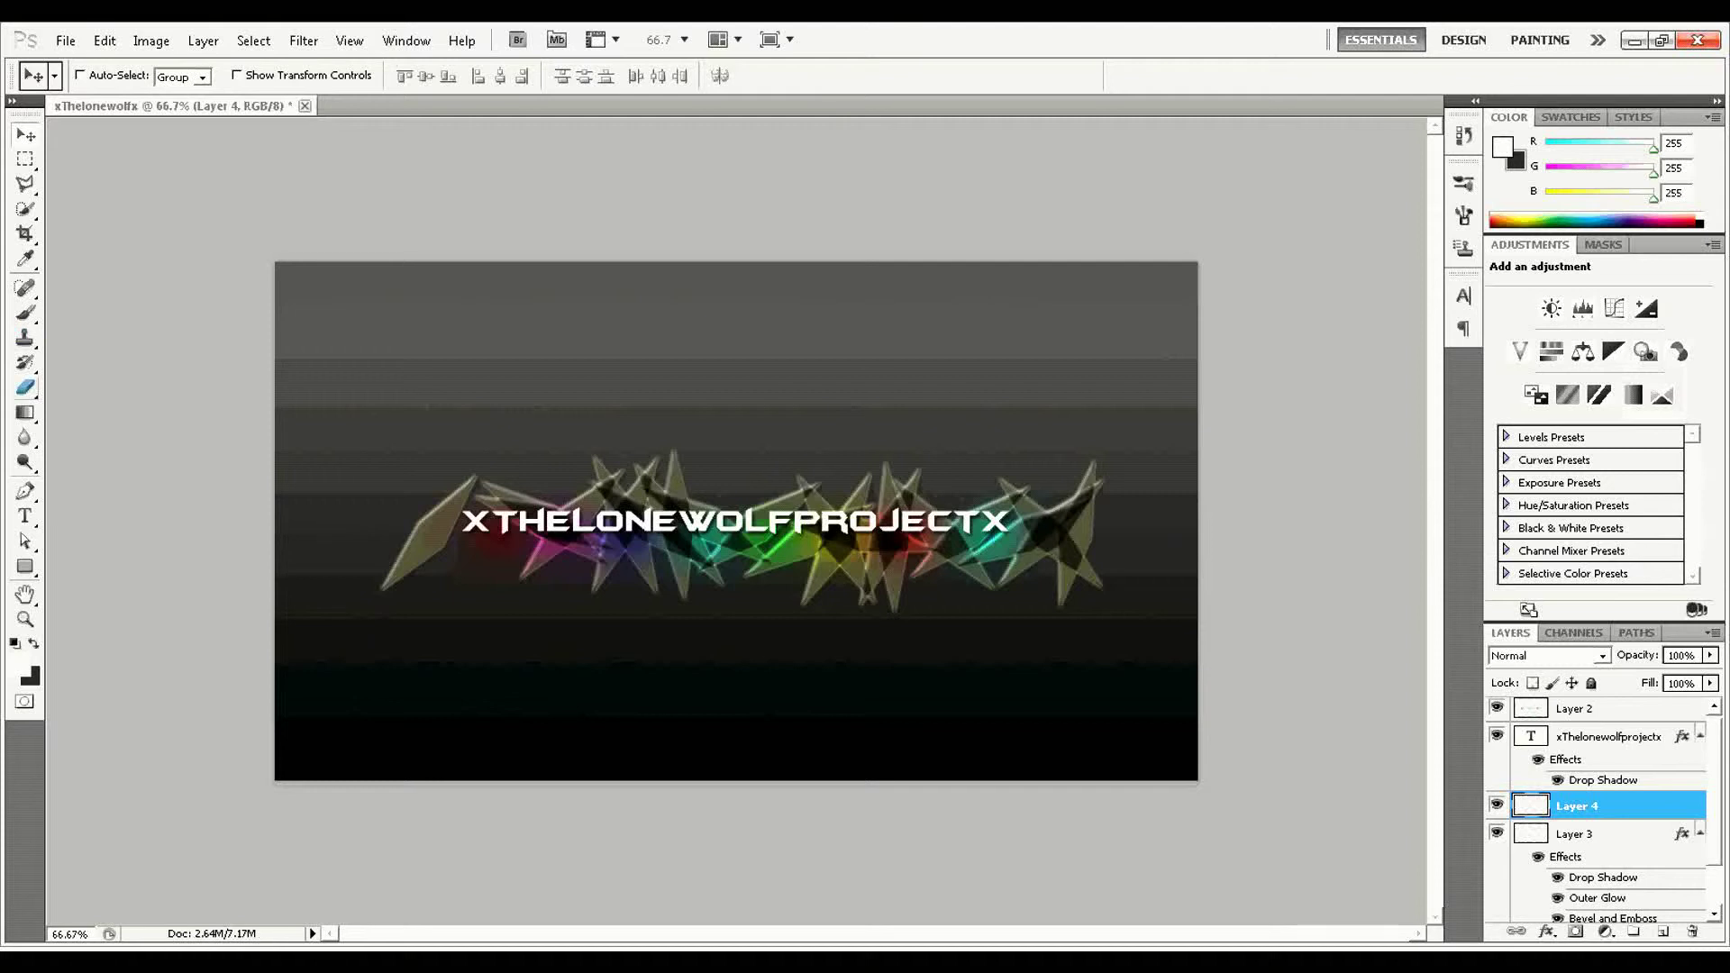
Paint white smoke at the top-left corner with a soft round brush.
key(b)
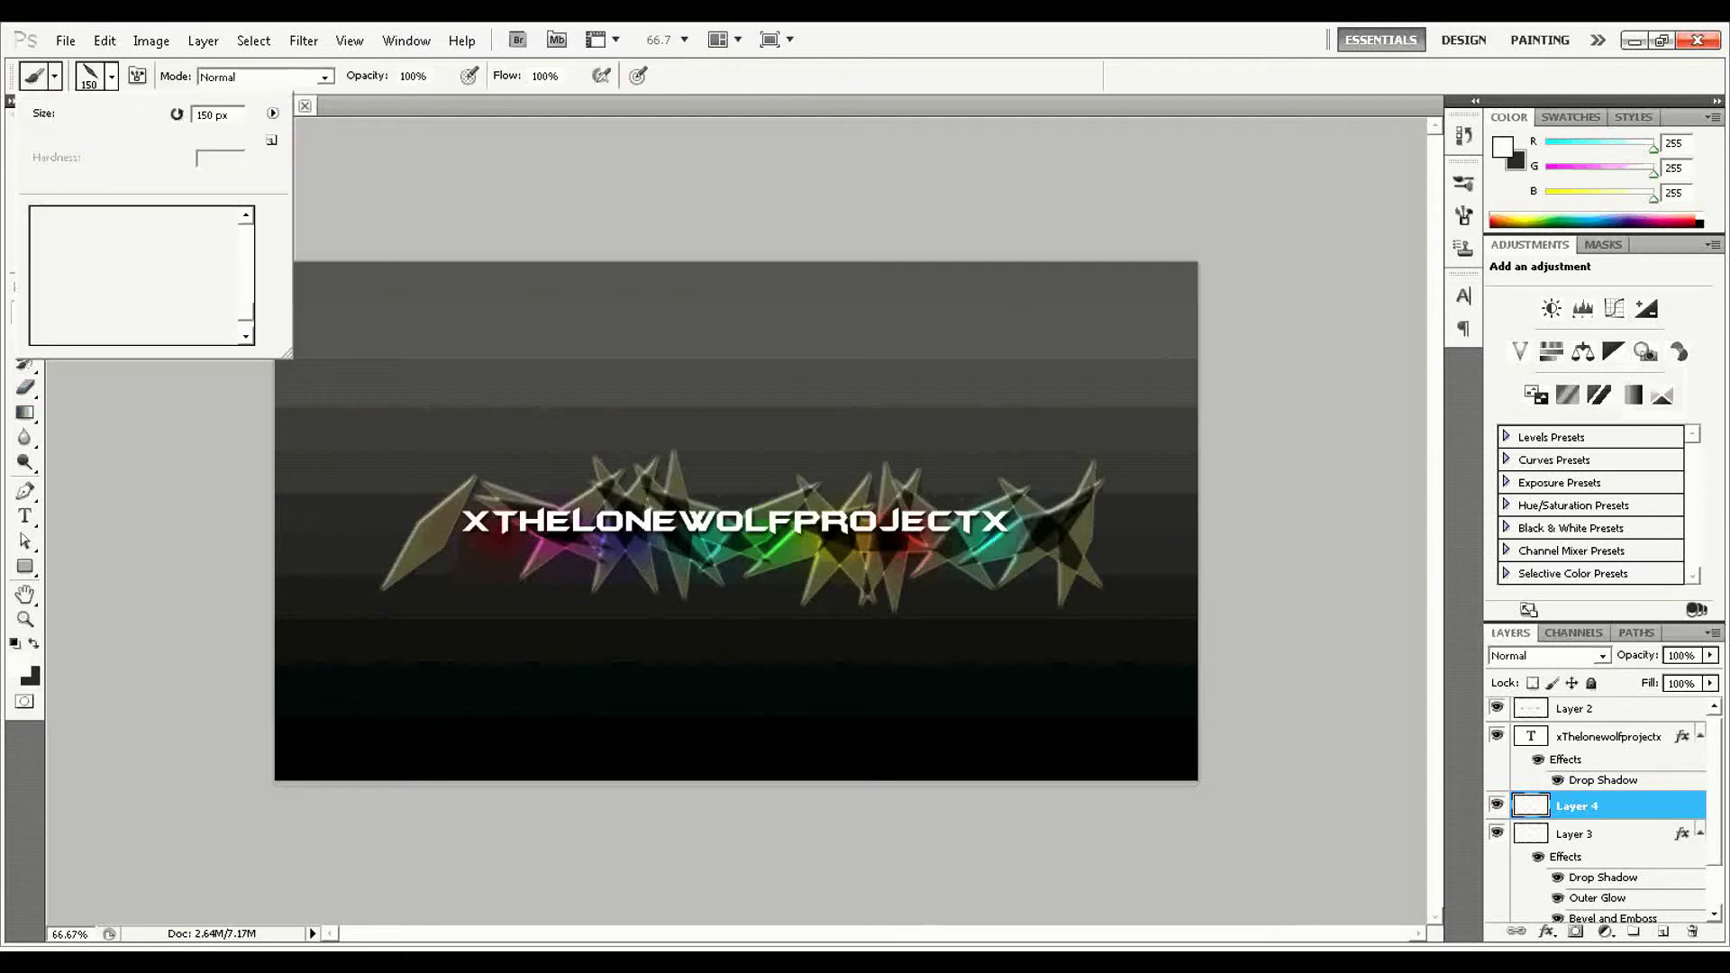
double_click(194, 230)
mouse_move(281, 287)
mouse_down()
mouse_move(311, 378)
mouse_move(289, 424)
mouse_move(324, 388)
mouse_up()
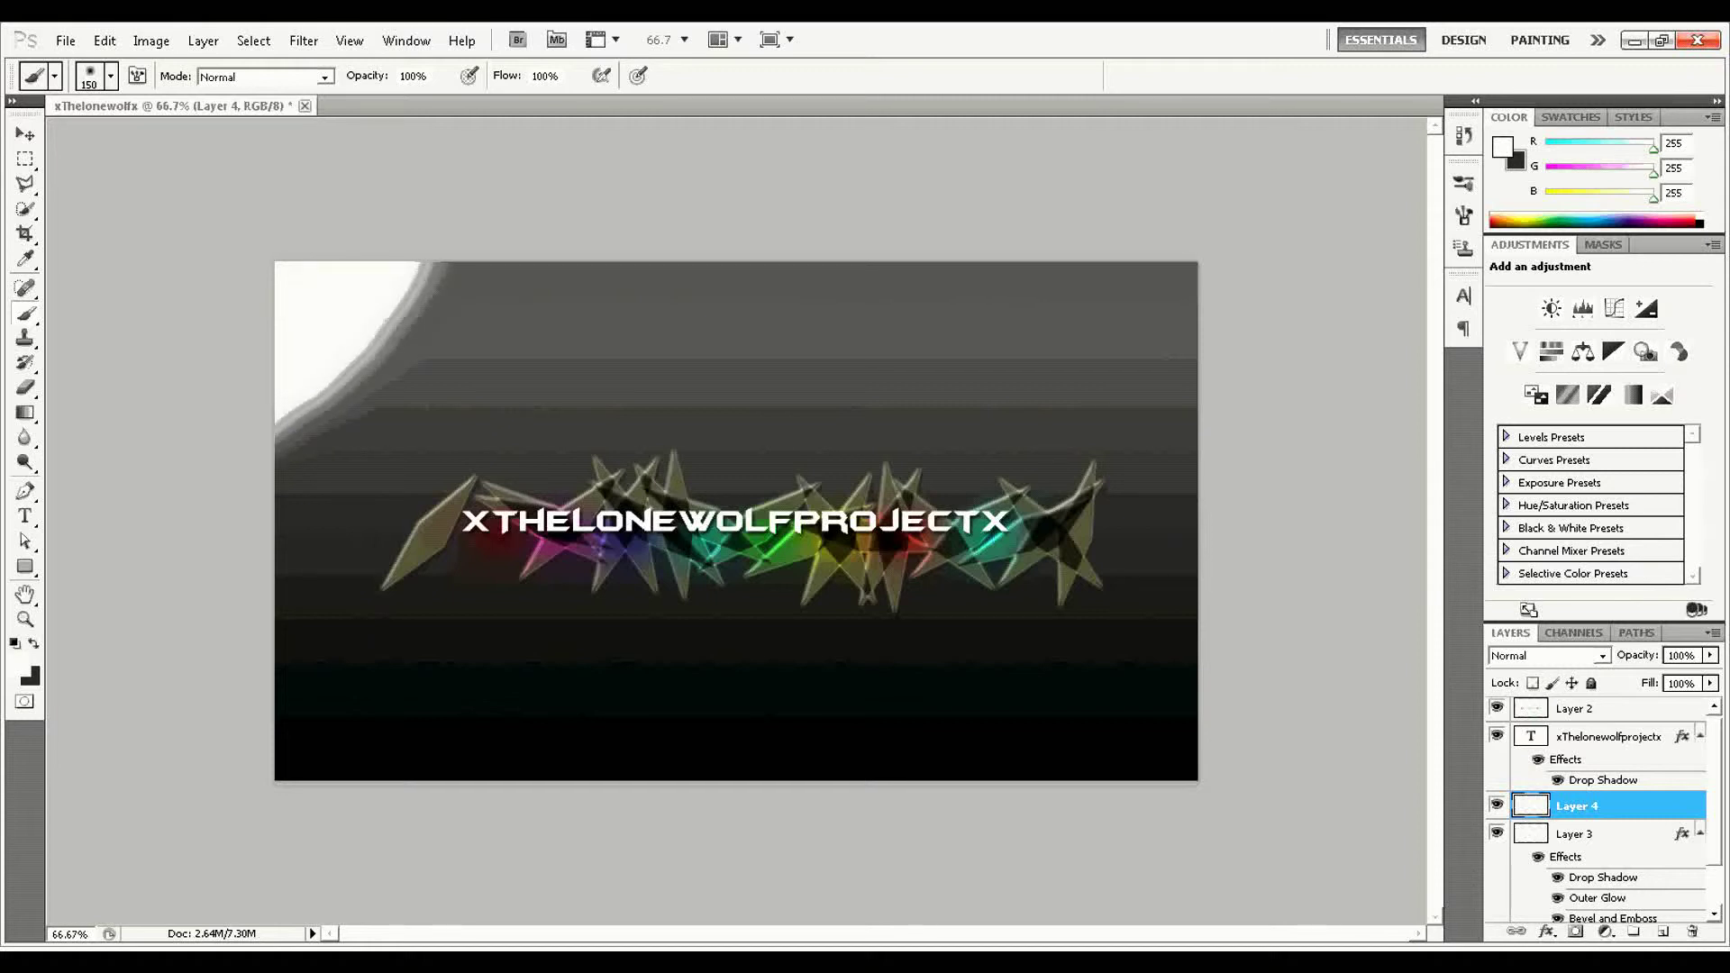
Apply the Reticulation filter, then erase the white glow to a faint top-left haze.
click(303, 41)
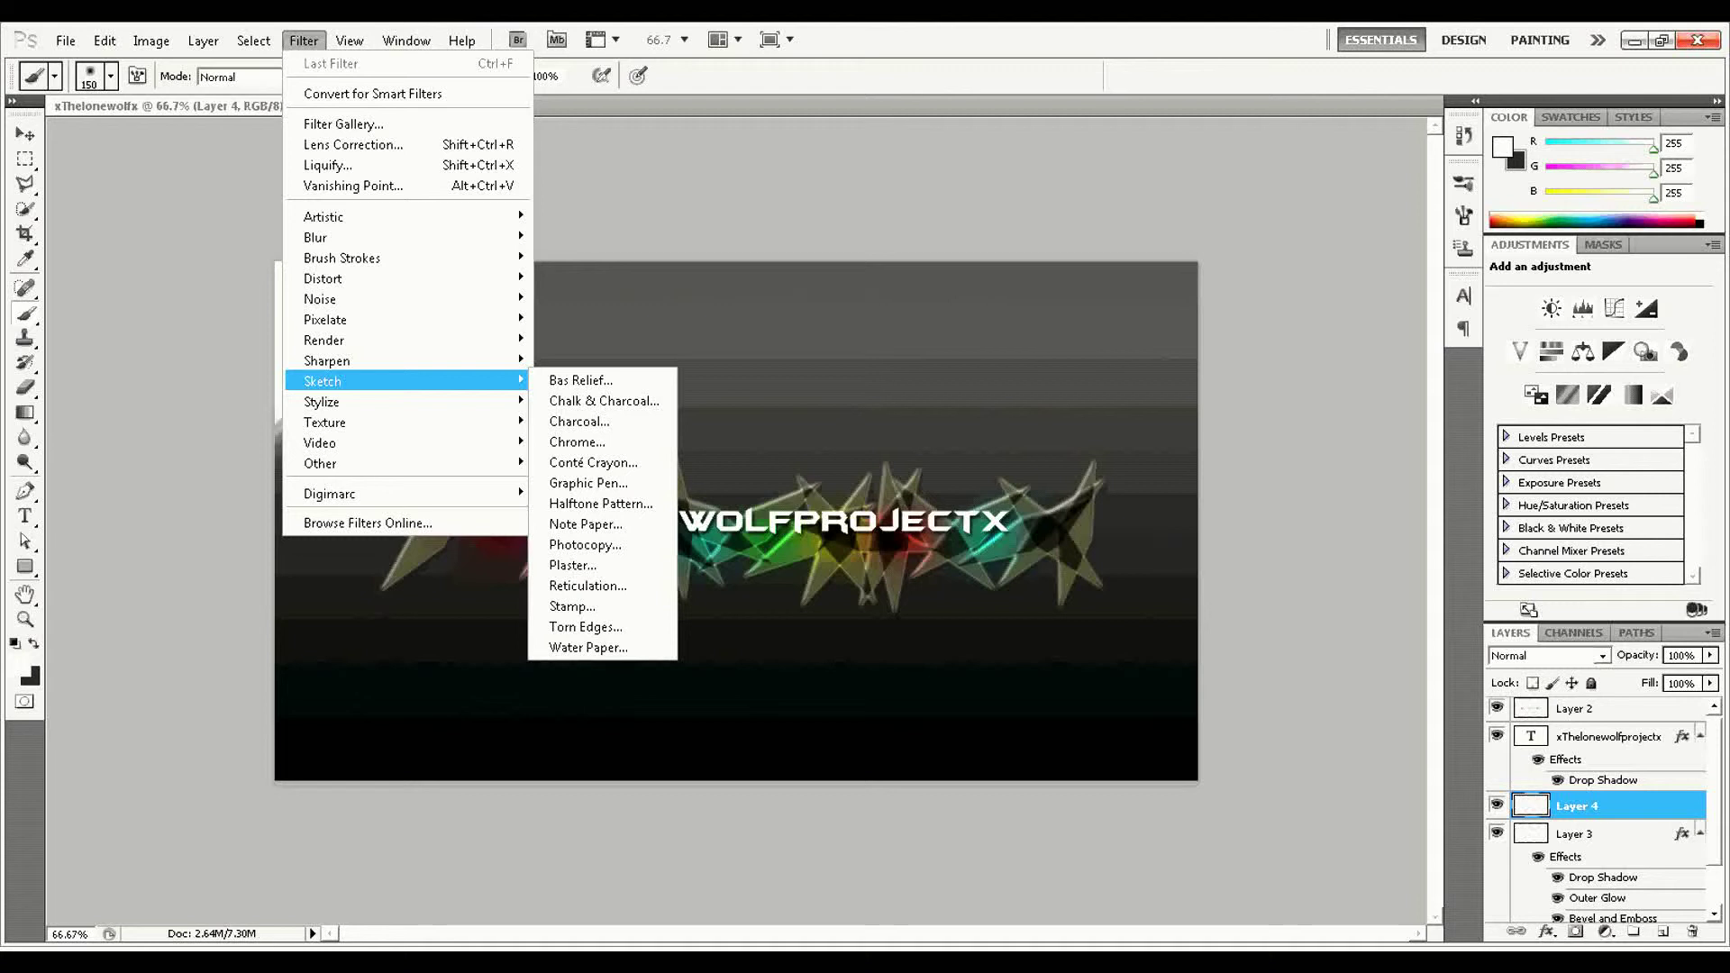
key(Escape)
key(x)
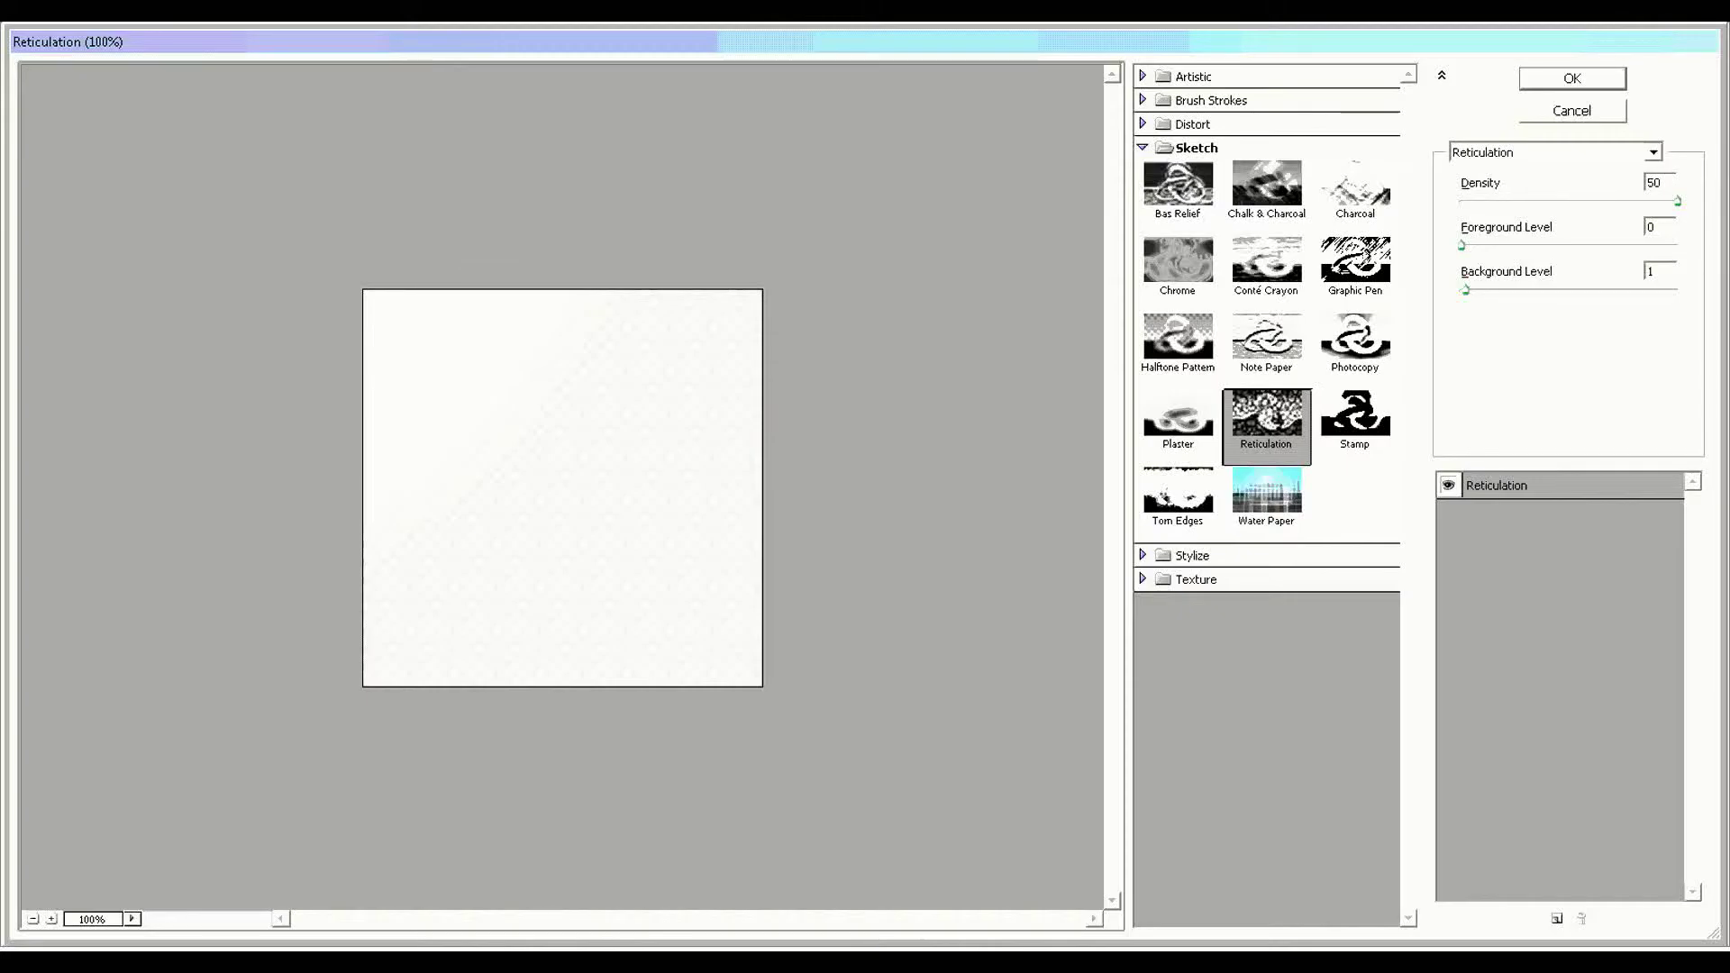
key(Tab)
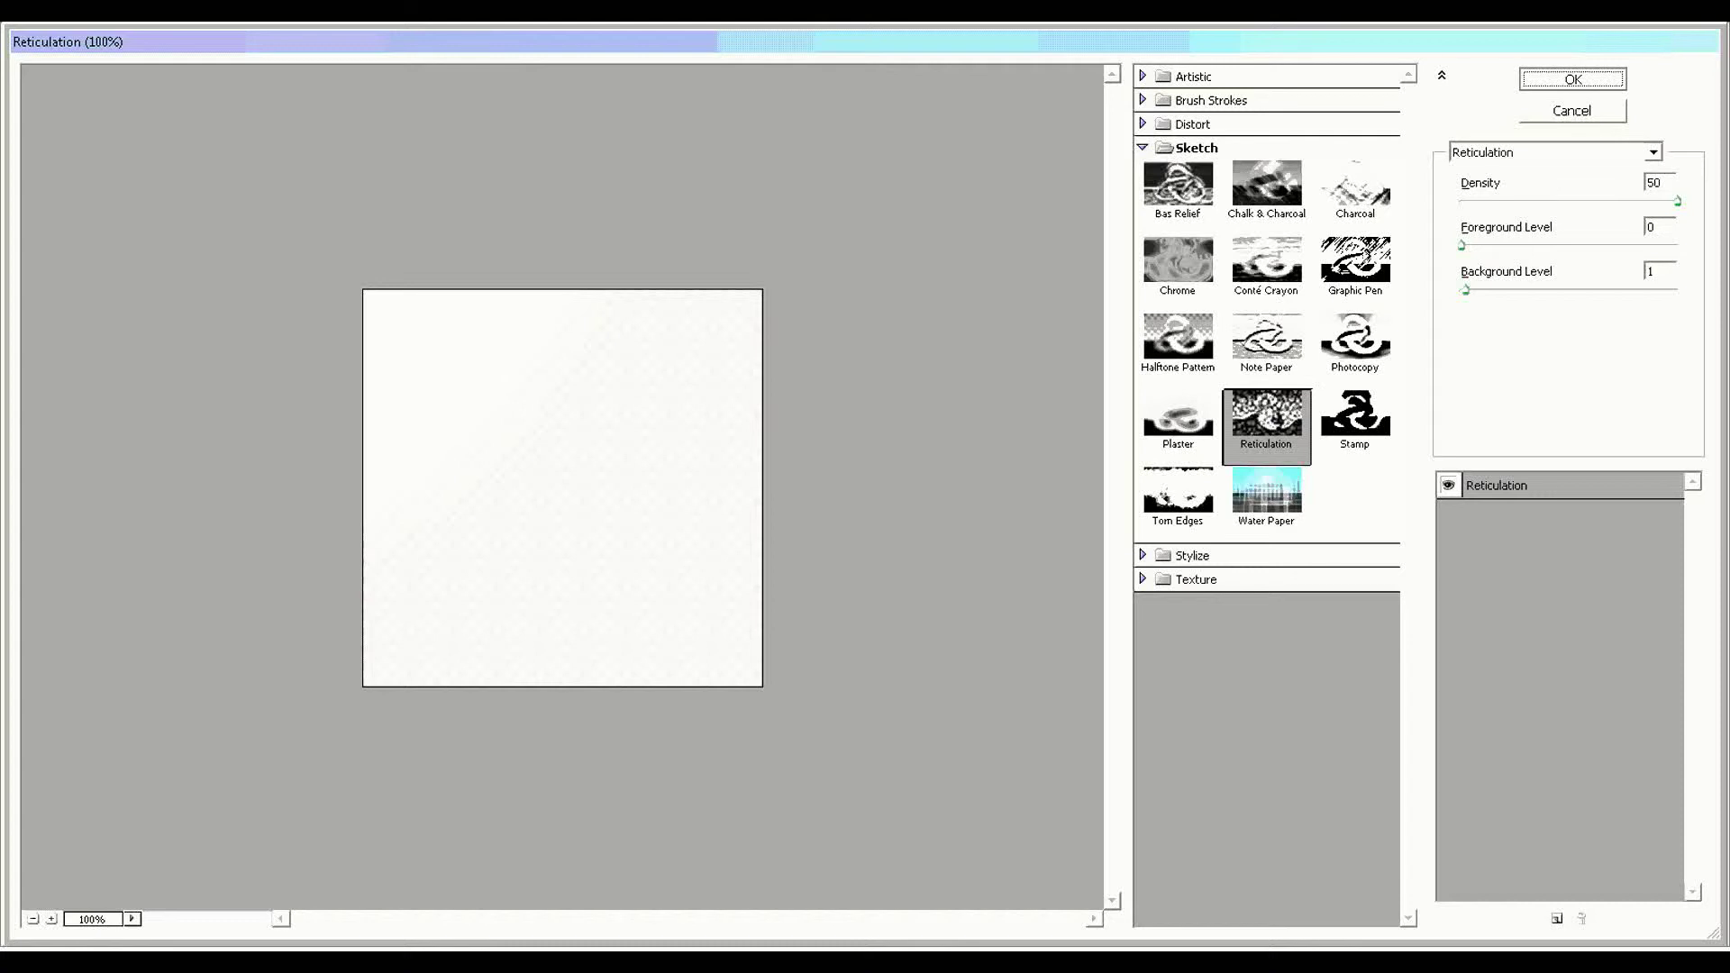
key(Return)
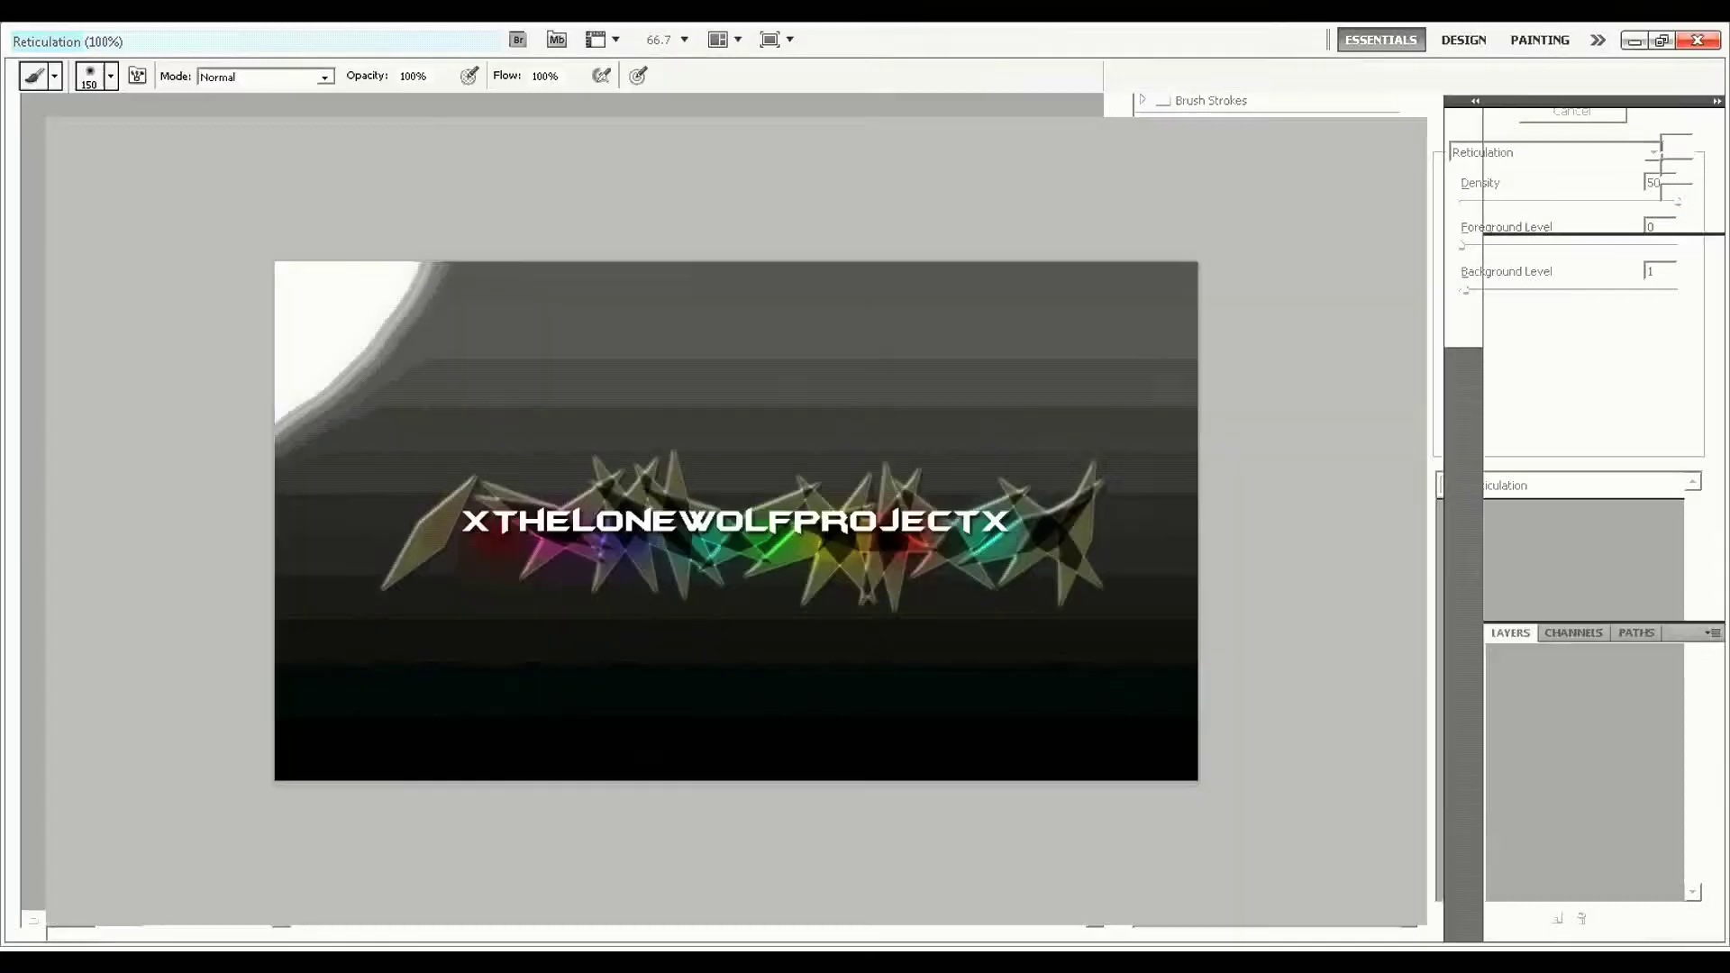
key(e)
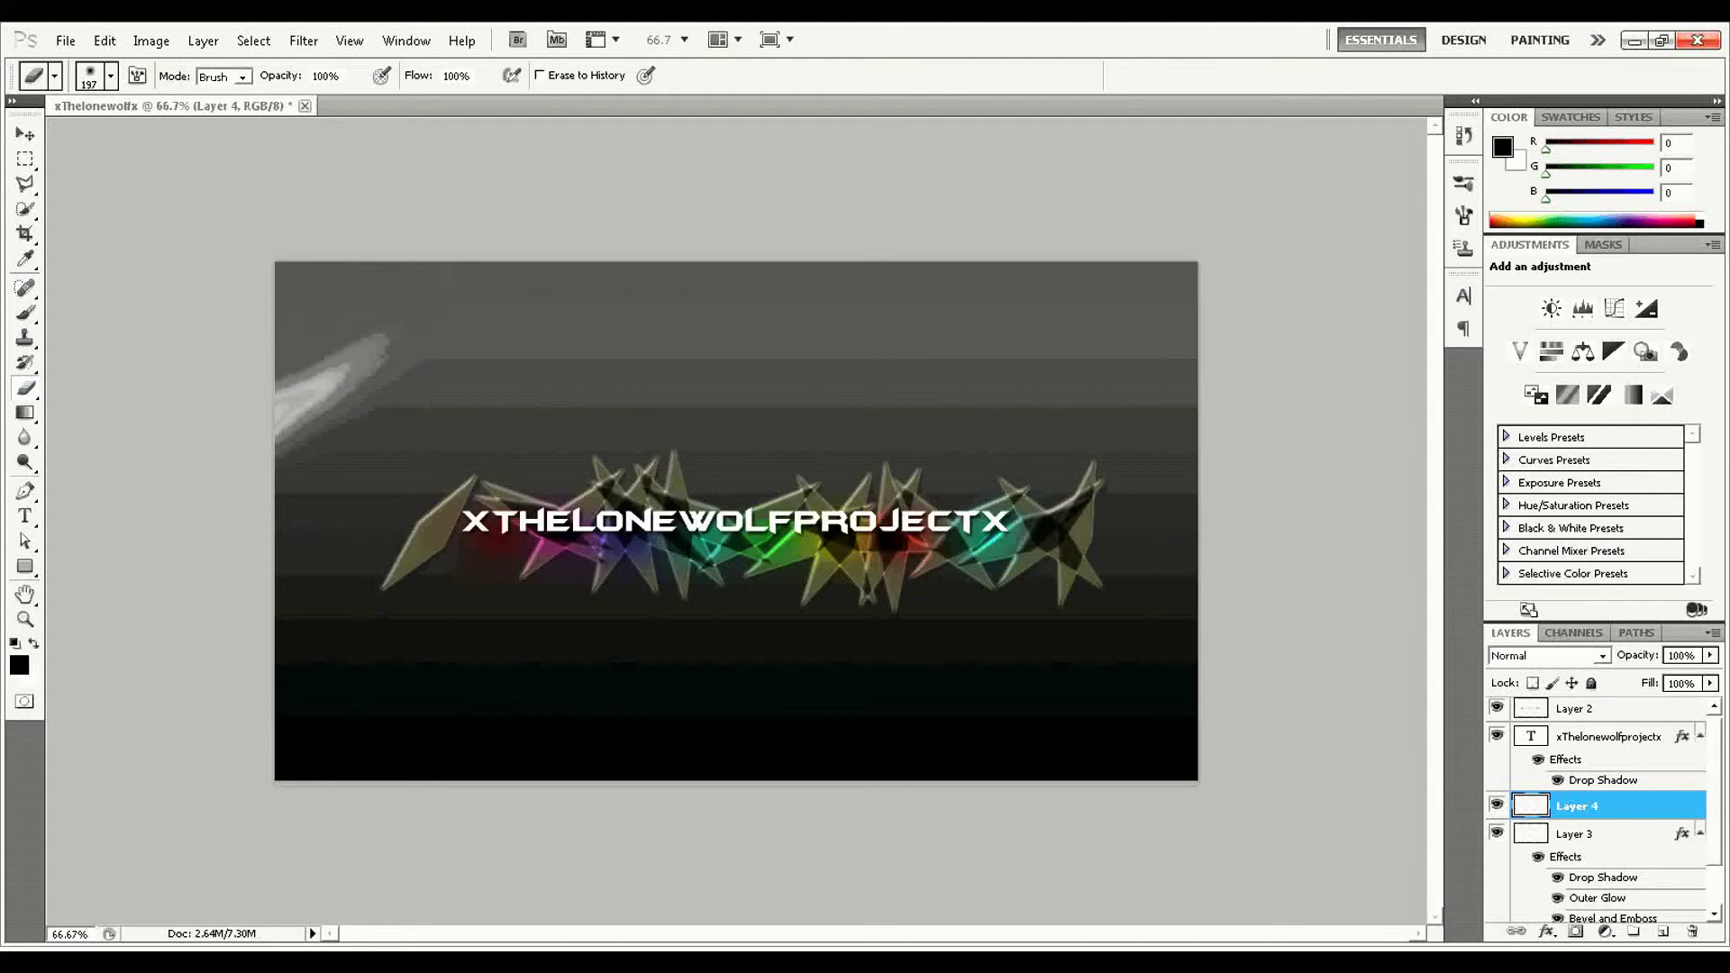
drag(414, 271, 306, 423)
Select the xThelonewolfprojectx text layer and add a new layer above it.
key(v)
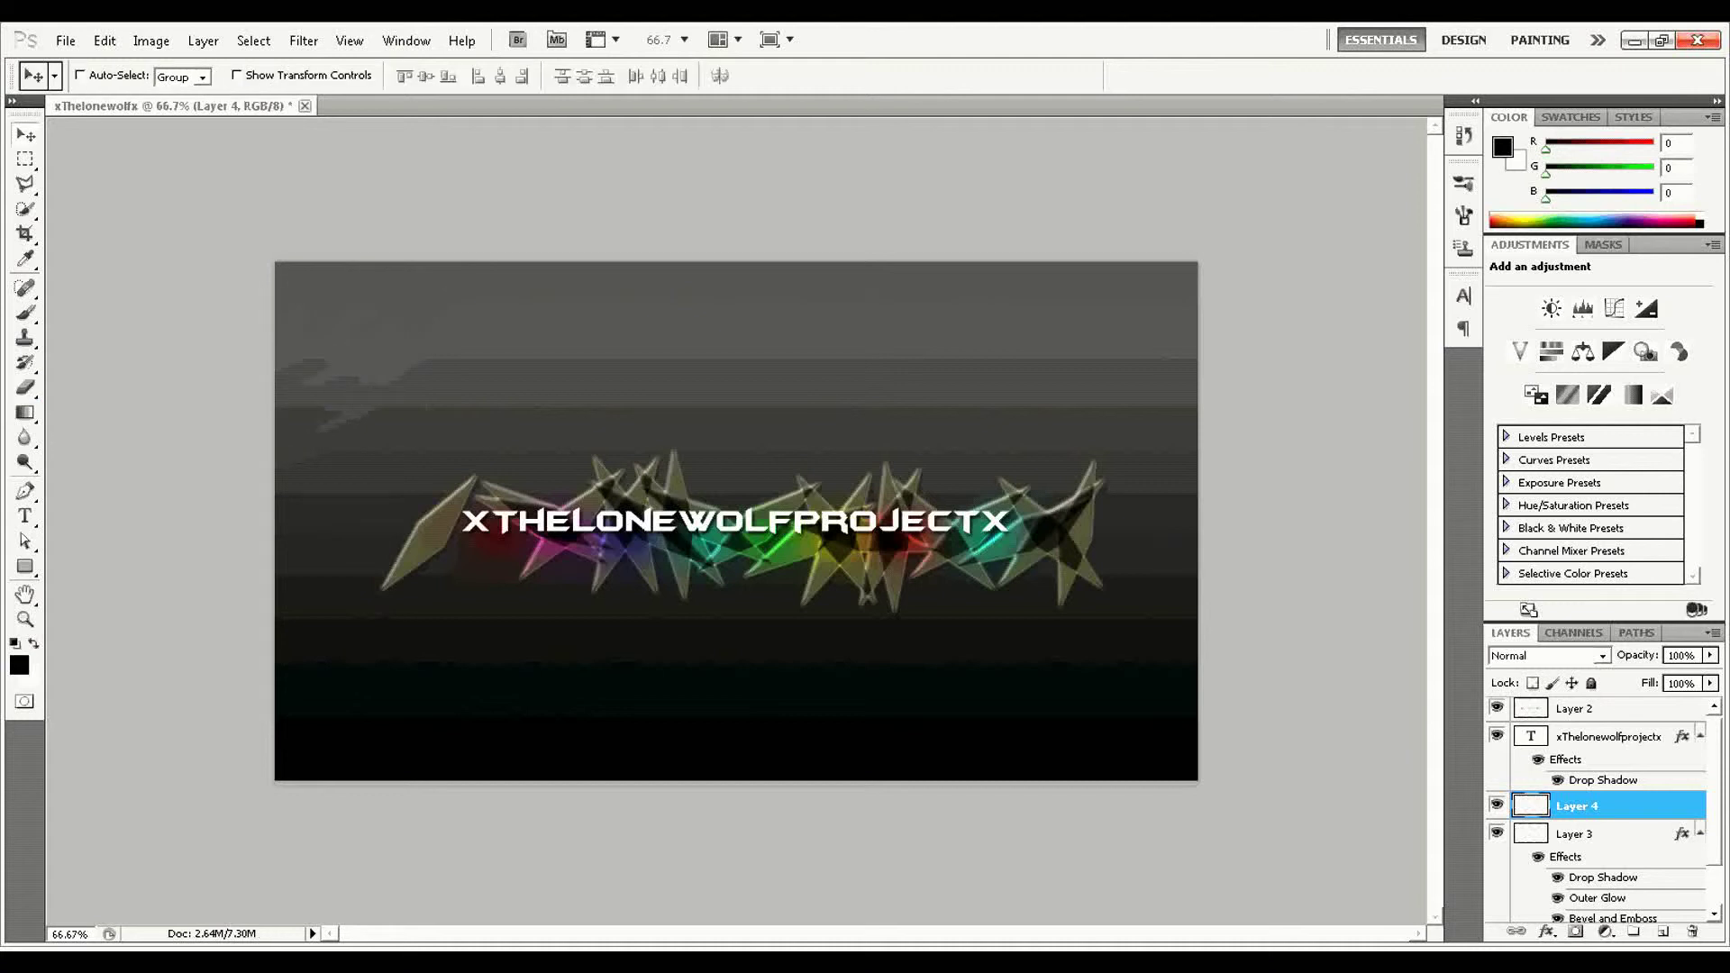
click(1608, 736)
click(1662, 932)
Choose a 675 px splatter brush preset.
key(b)
click(110, 76)
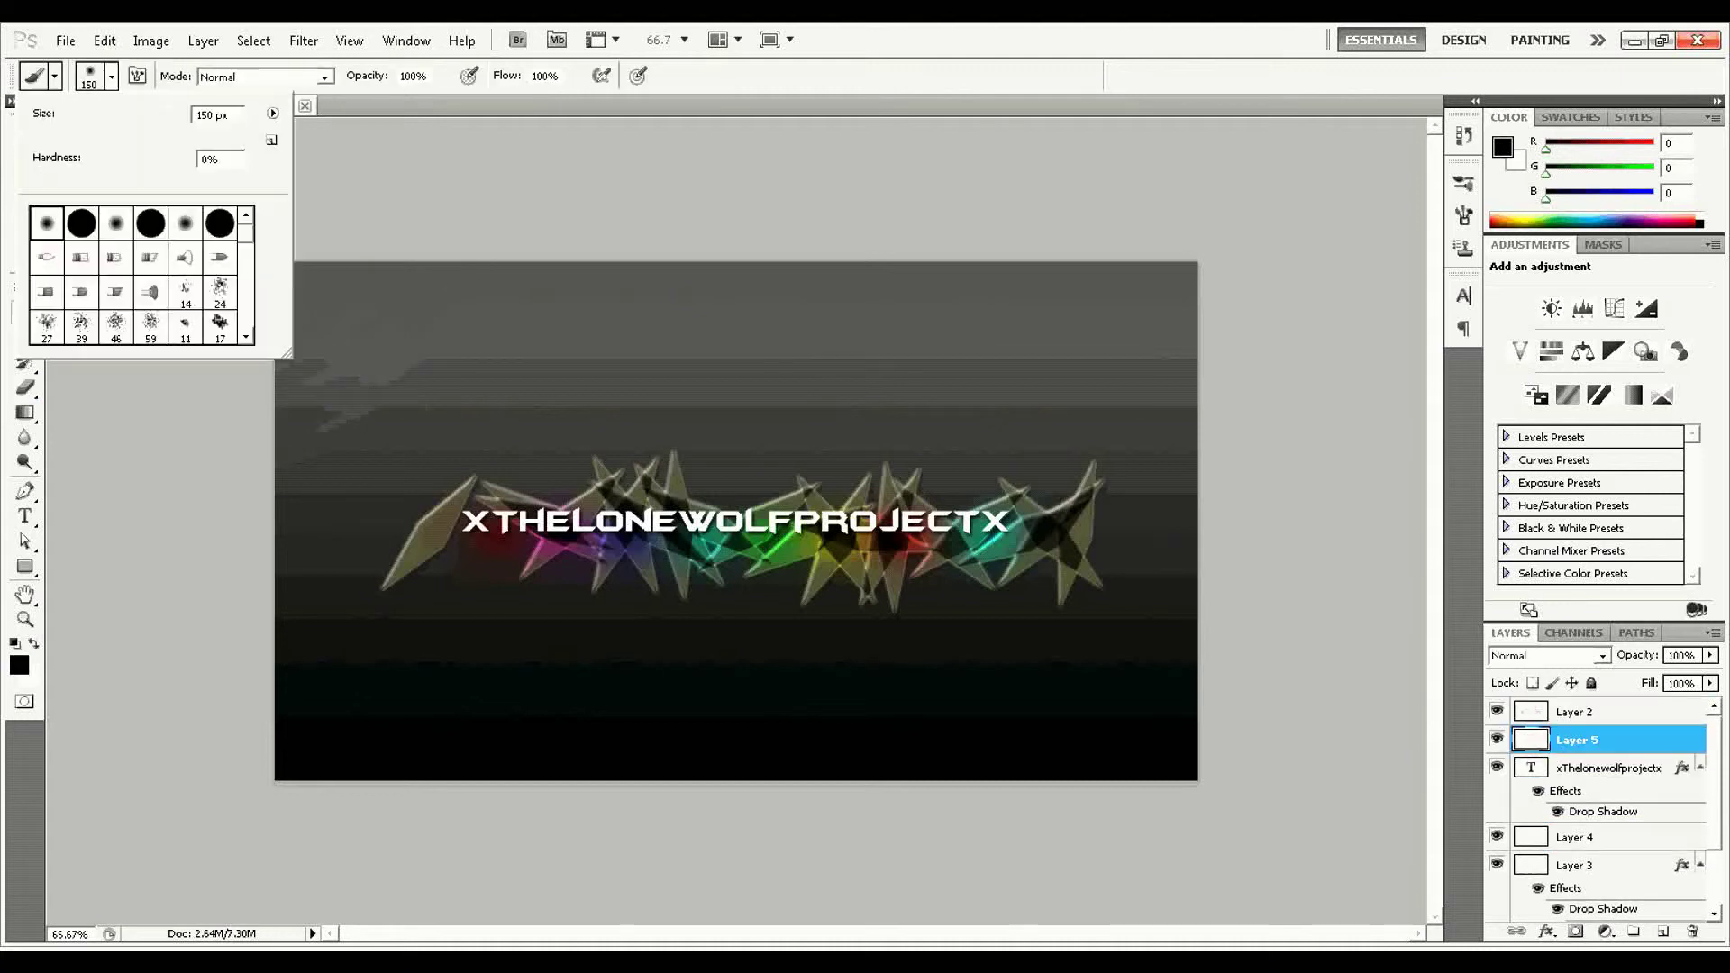
scroll(141, 275, down, 3)
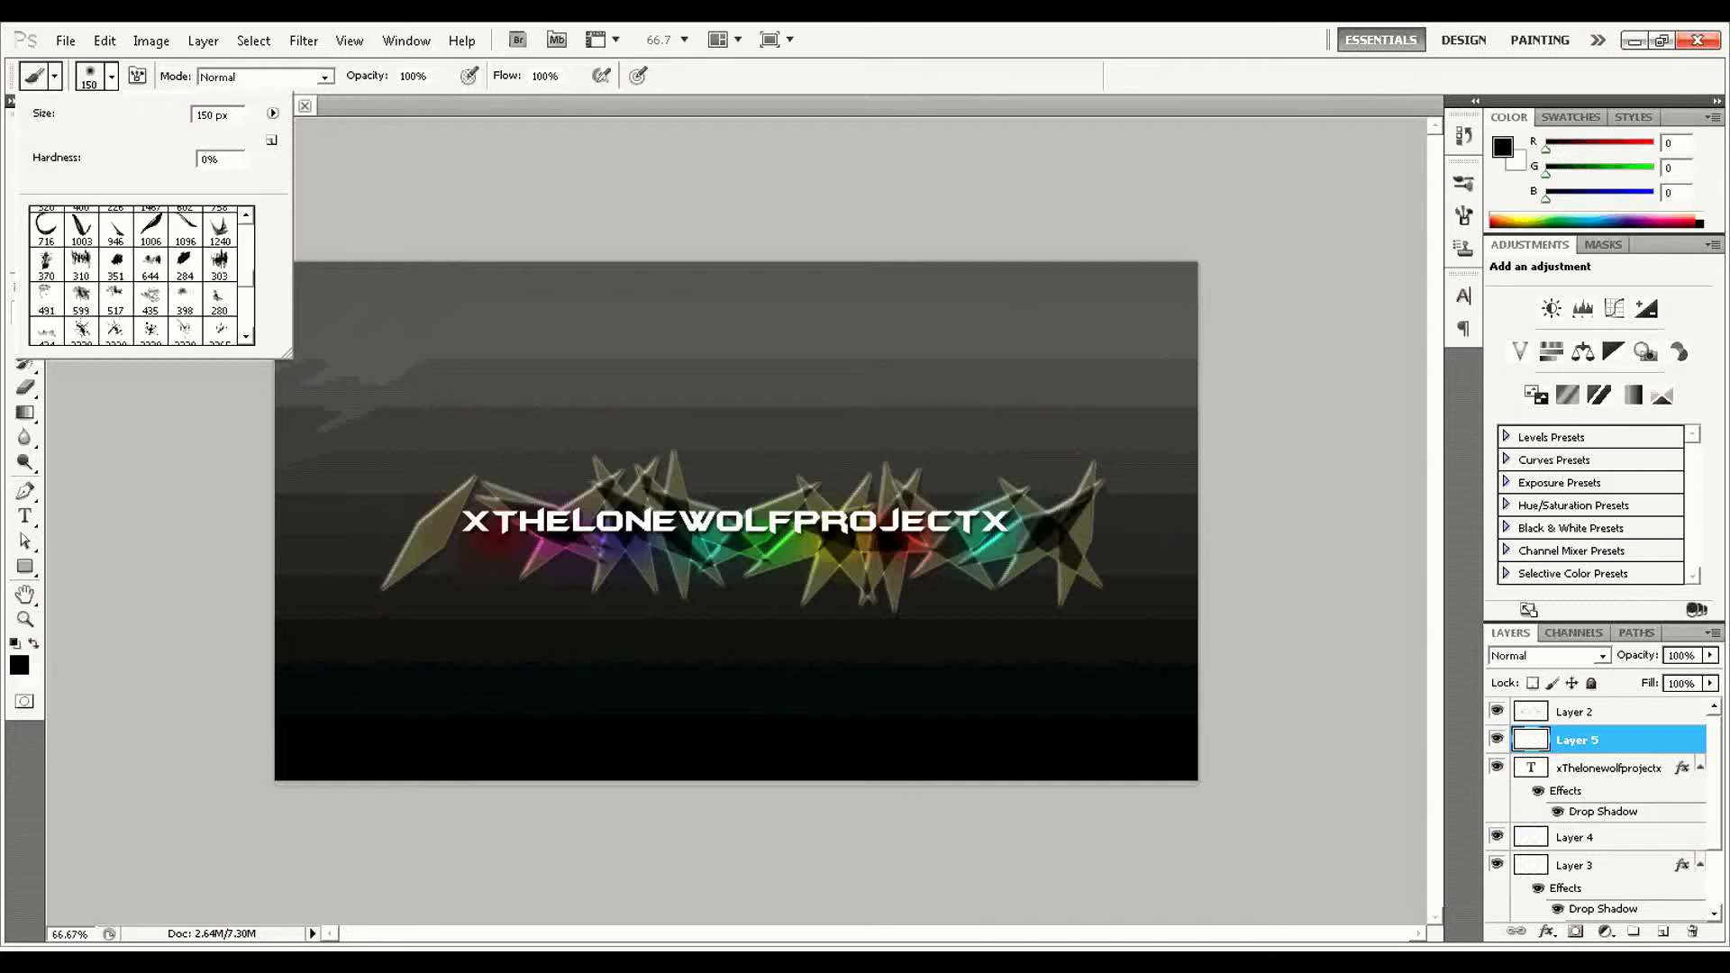
scroll(142, 275, down, 1)
scroll(142, 275, down, 2)
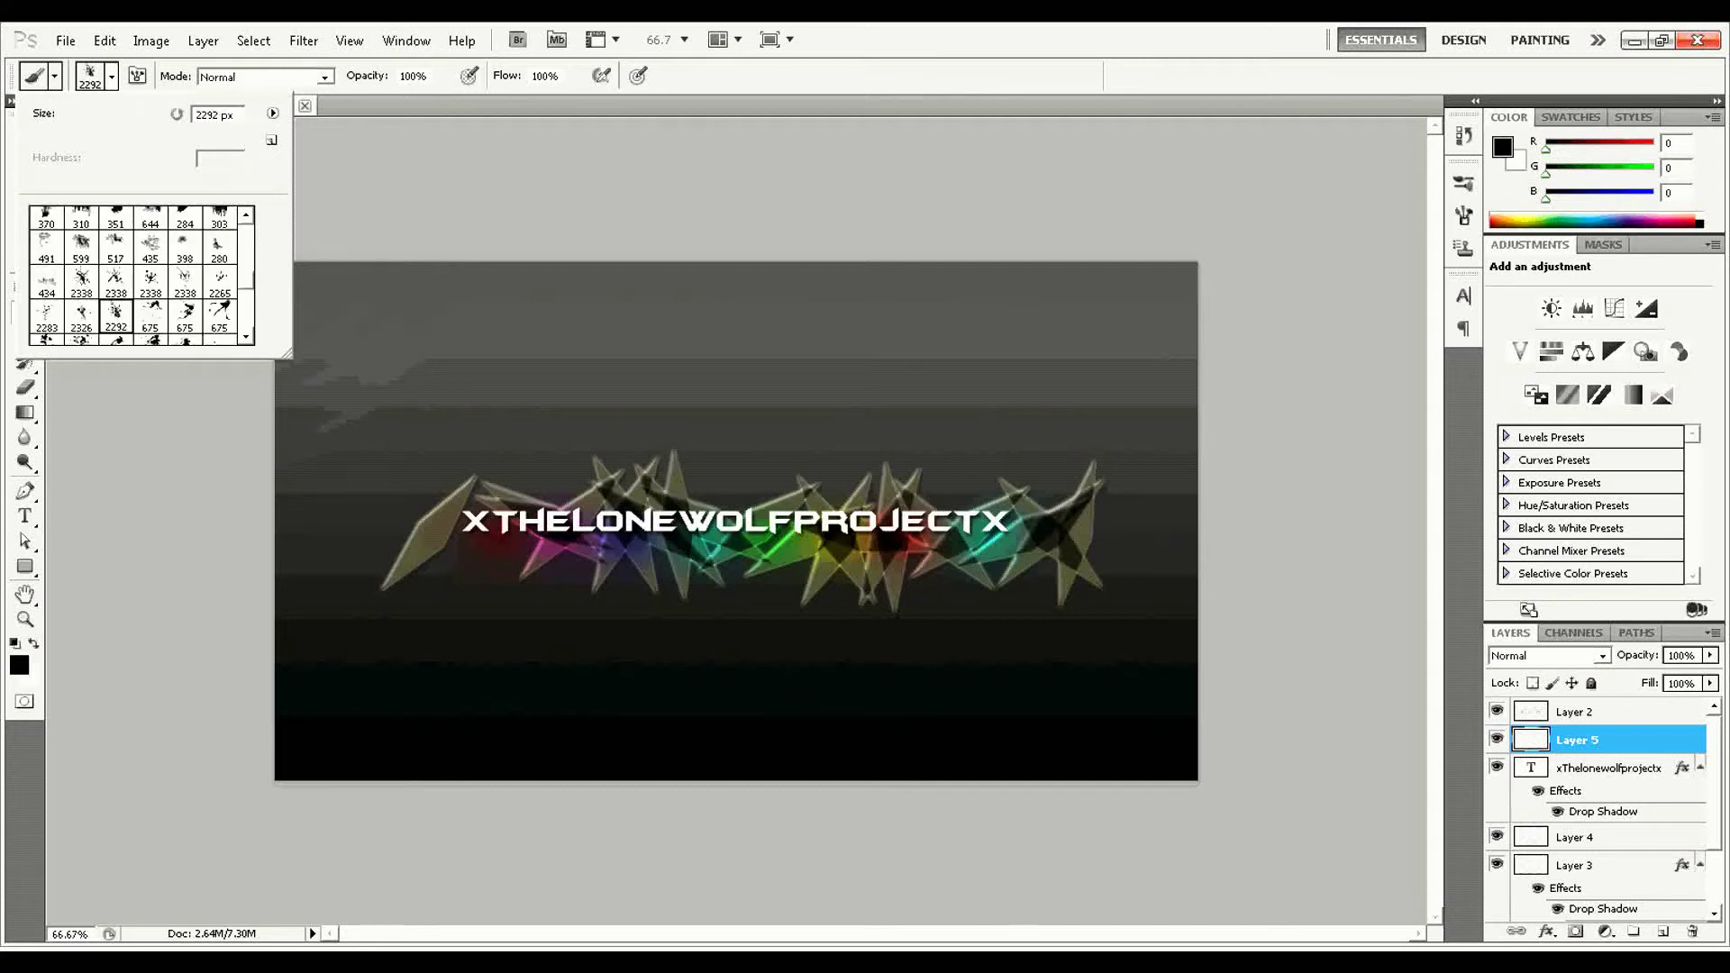
click(81, 313)
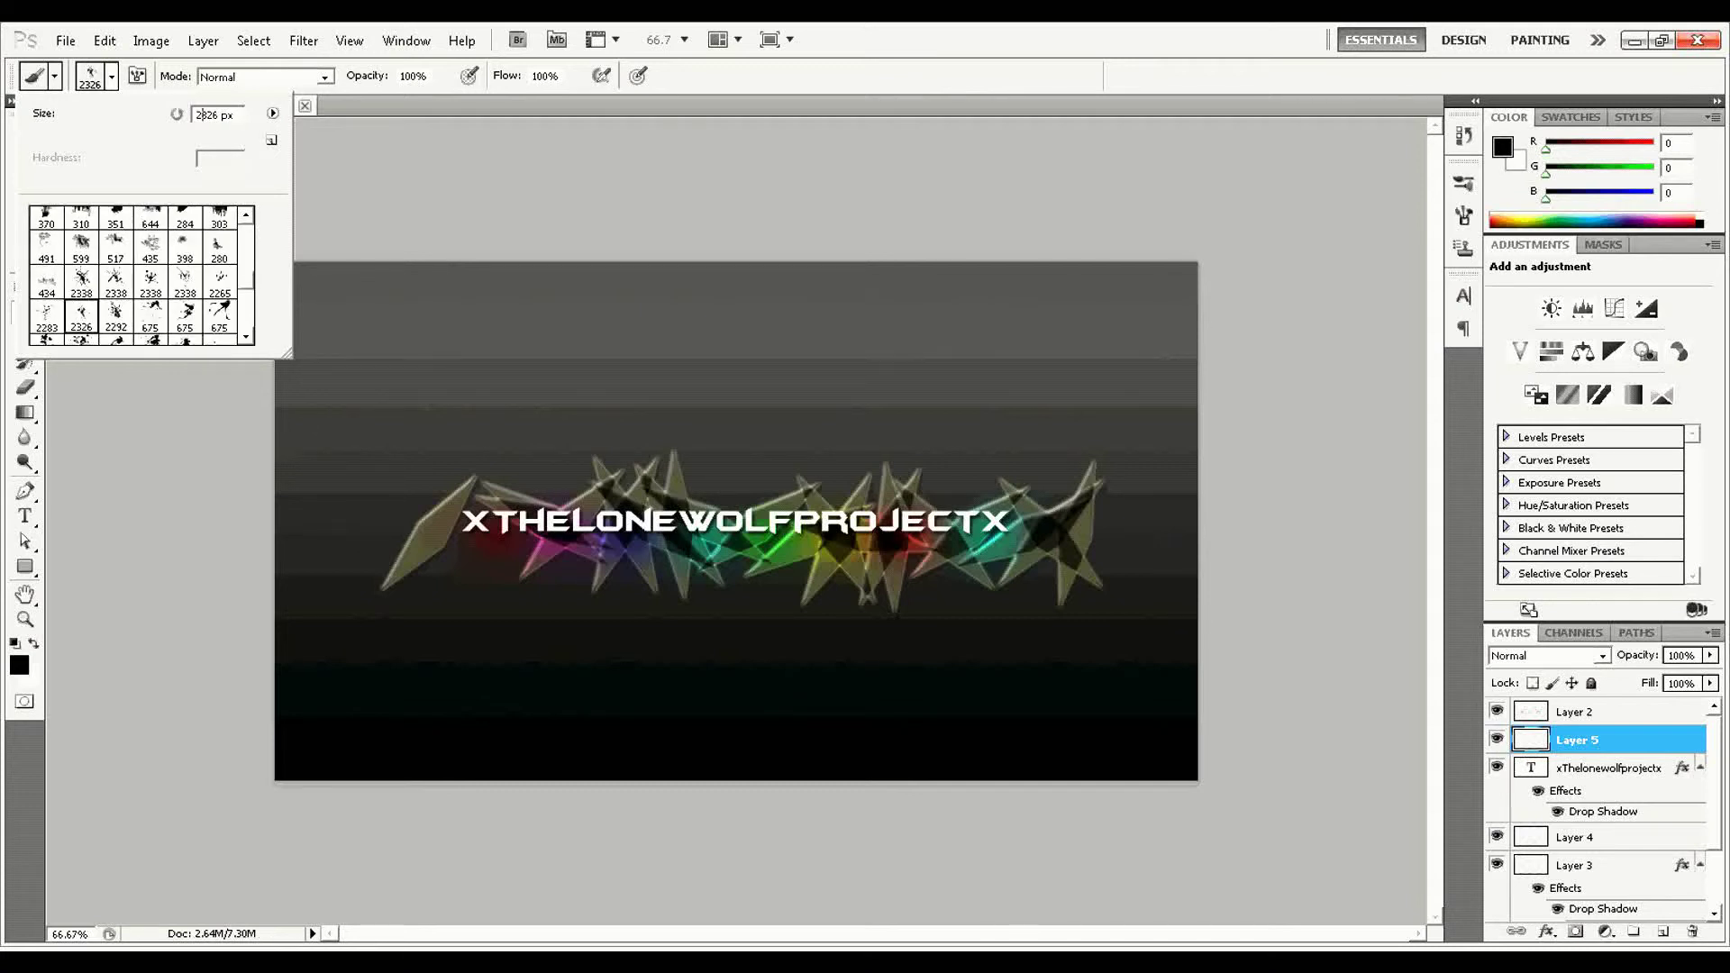
click(46, 316)
click(219, 315)
click(185, 316)
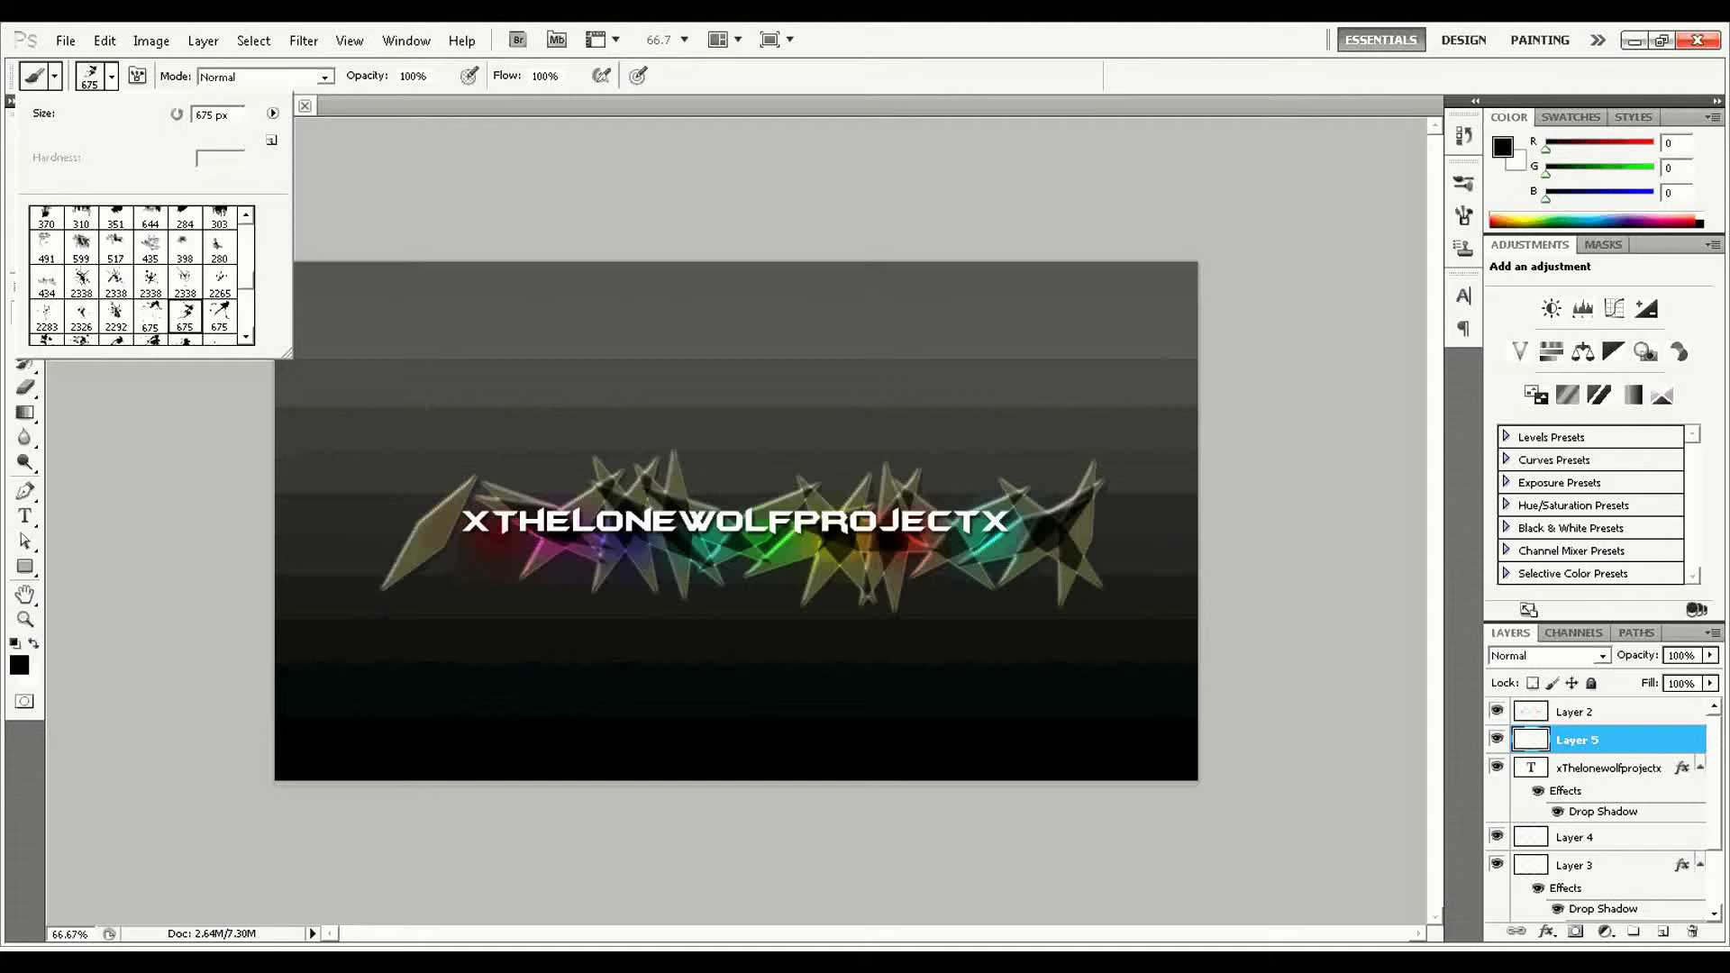
click(1464, 248)
Rotate the splatter brush tip to about 126° and stamp a black splatter top-left.
click(1463, 214)
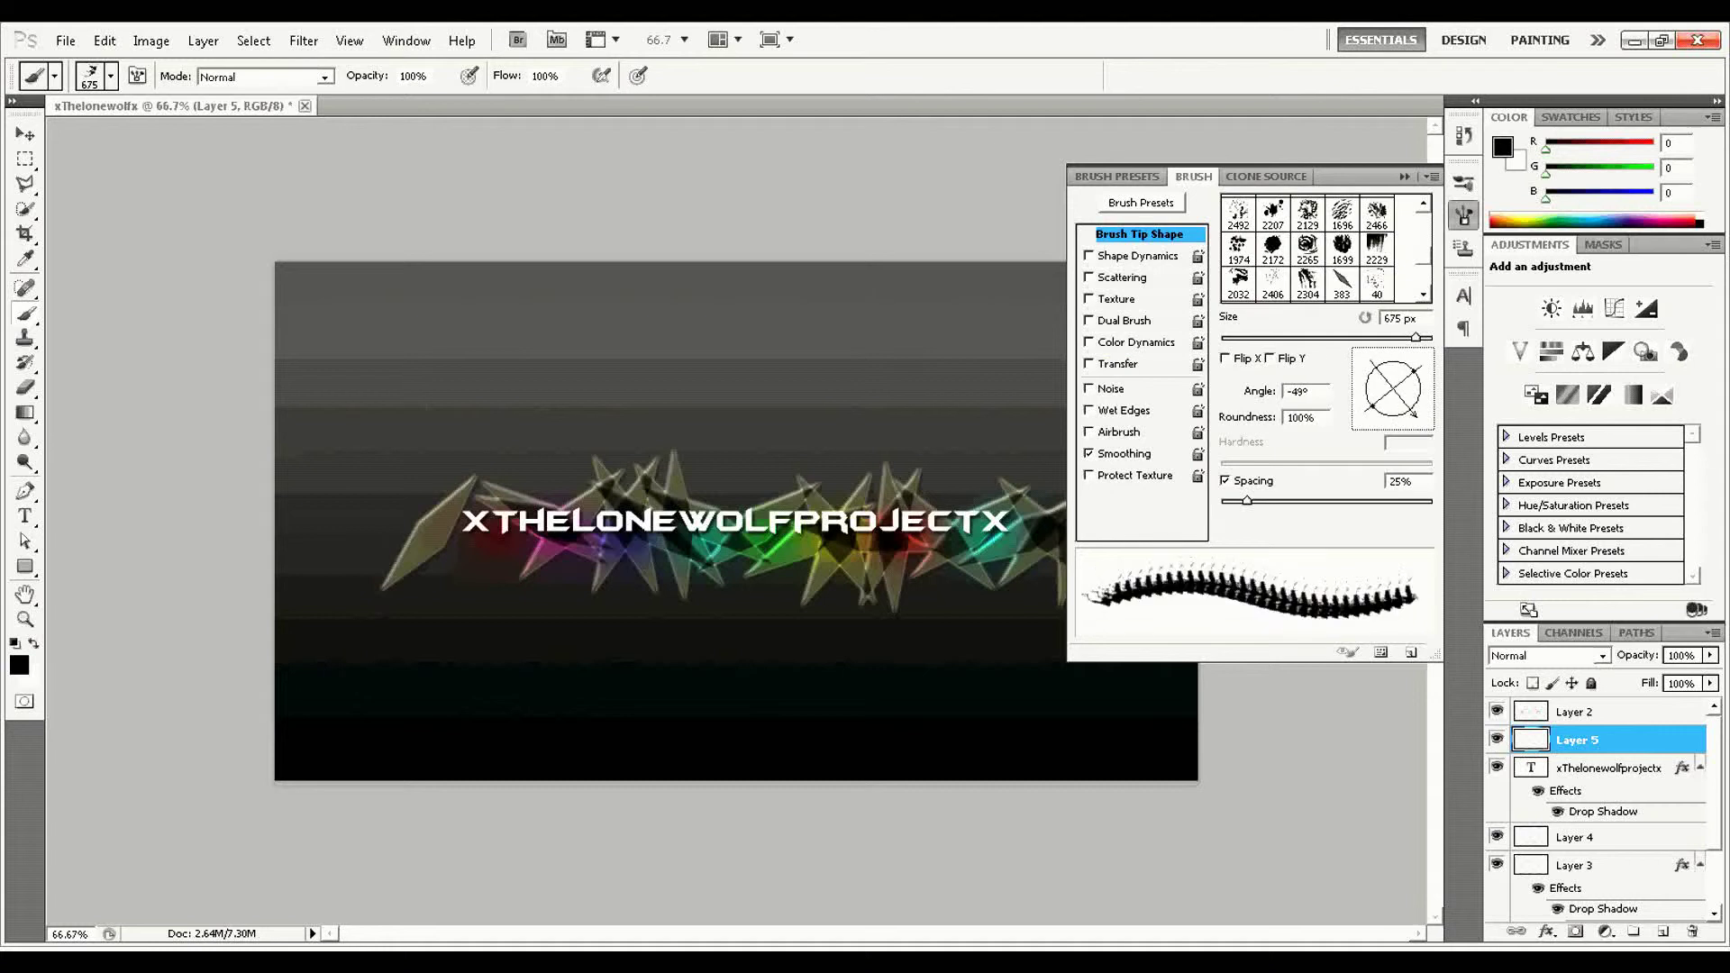
mouse_move(1413, 410)
mouse_down()
mouse_move(1400, 416)
mouse_move(1380, 358)
mouse_up()
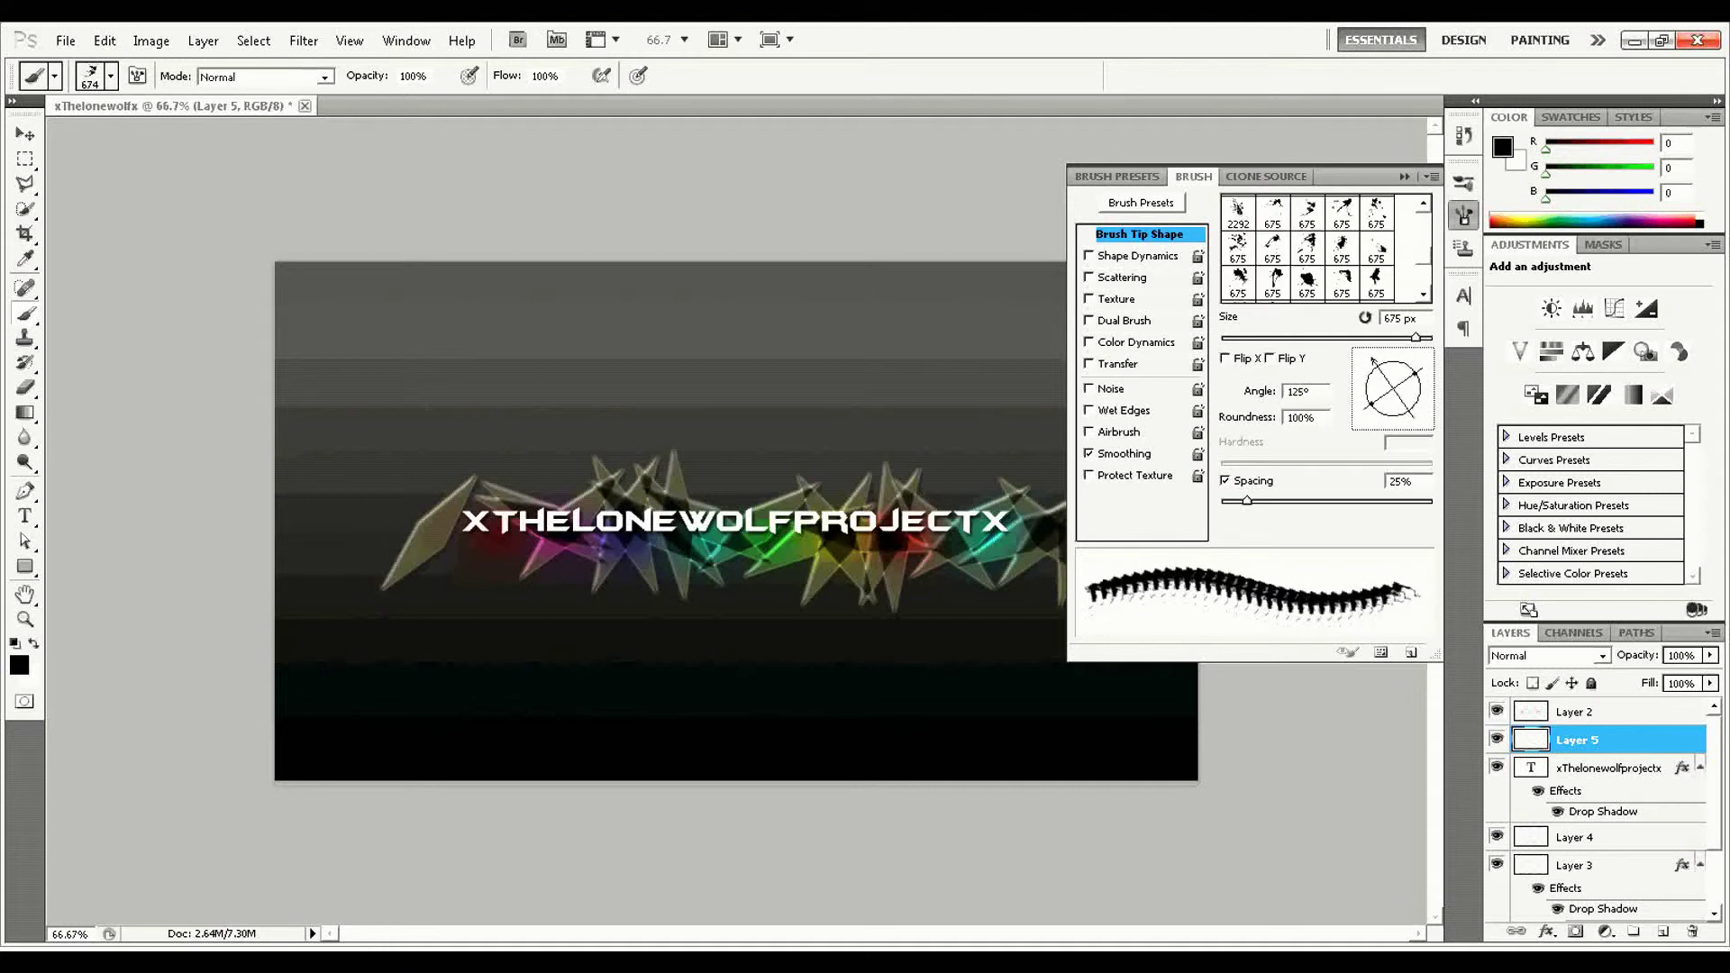
mouse_move(1380, 357)
mouse_down()
mouse_move(1364, 397)
mouse_move(1395, 394)
mouse_move(1376, 358)
mouse_move(1358, 390)
mouse_move(1392, 359)
mouse_move(1370, 359)
mouse_up()
click(478, 396)
Stamp a black splatter on the banner's right side and move Layer 5 below the text.
key(F5)
click(111, 75)
double_click(186, 300)
click(1054, 532)
drag(1577, 740, 1541, 809)
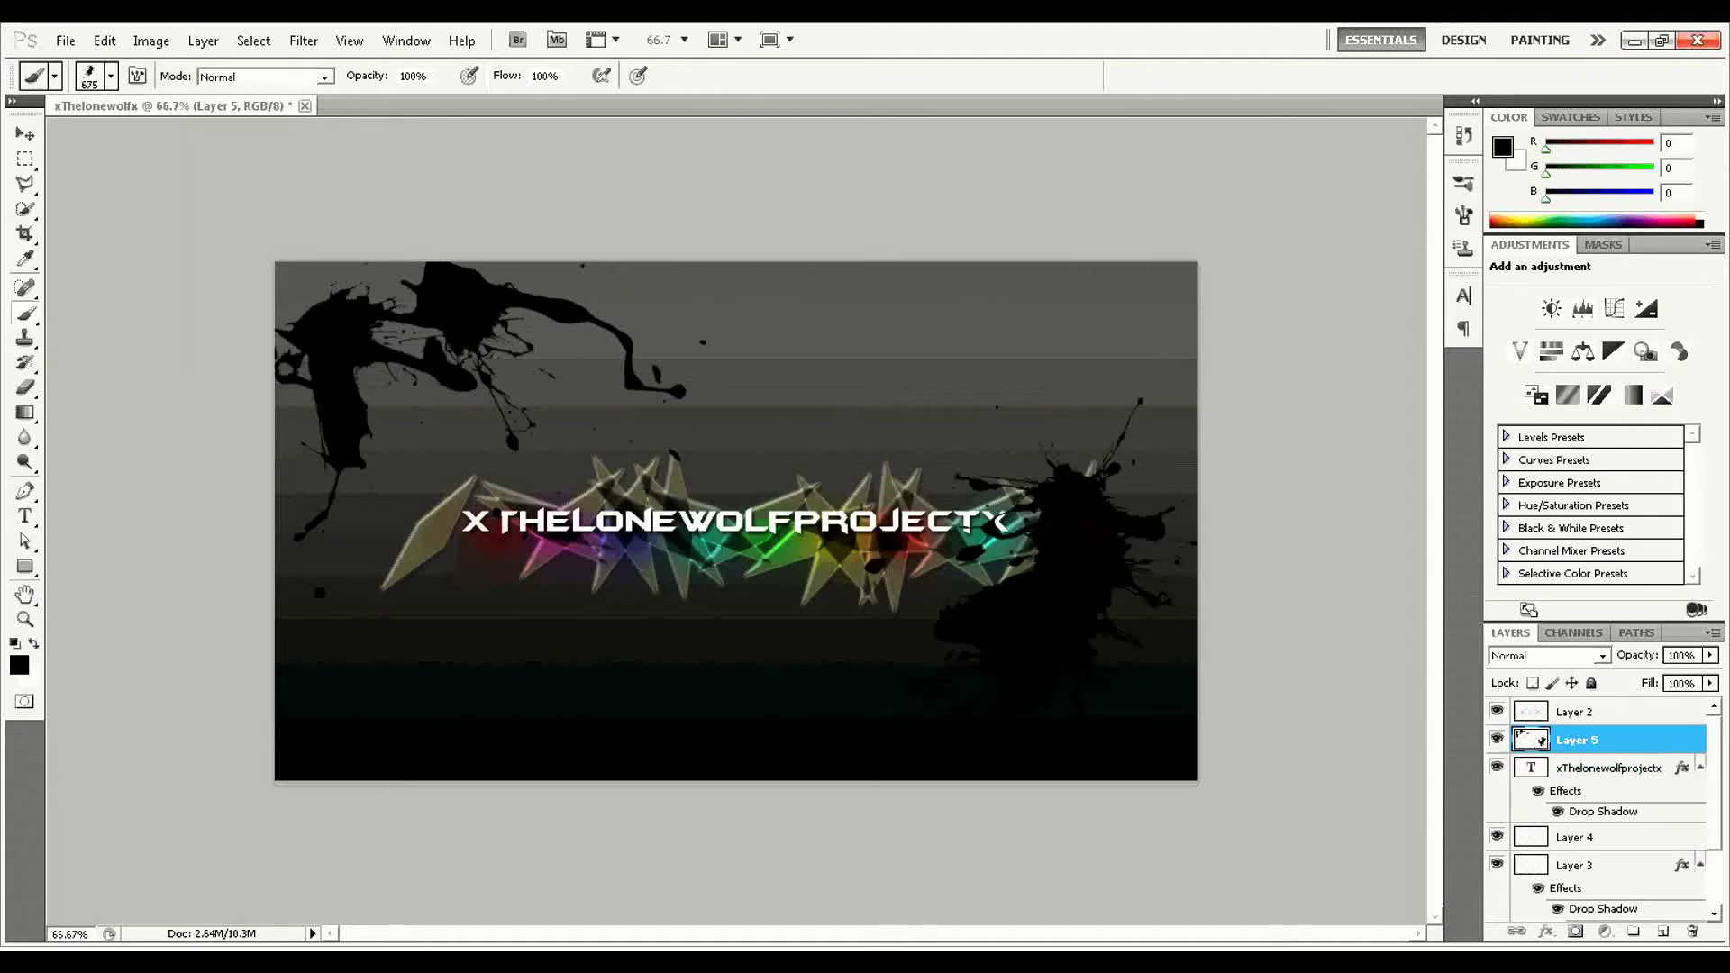
Test a Color Overlay on Layer 5, cancel it, and add Layer 6.
click(111, 76)
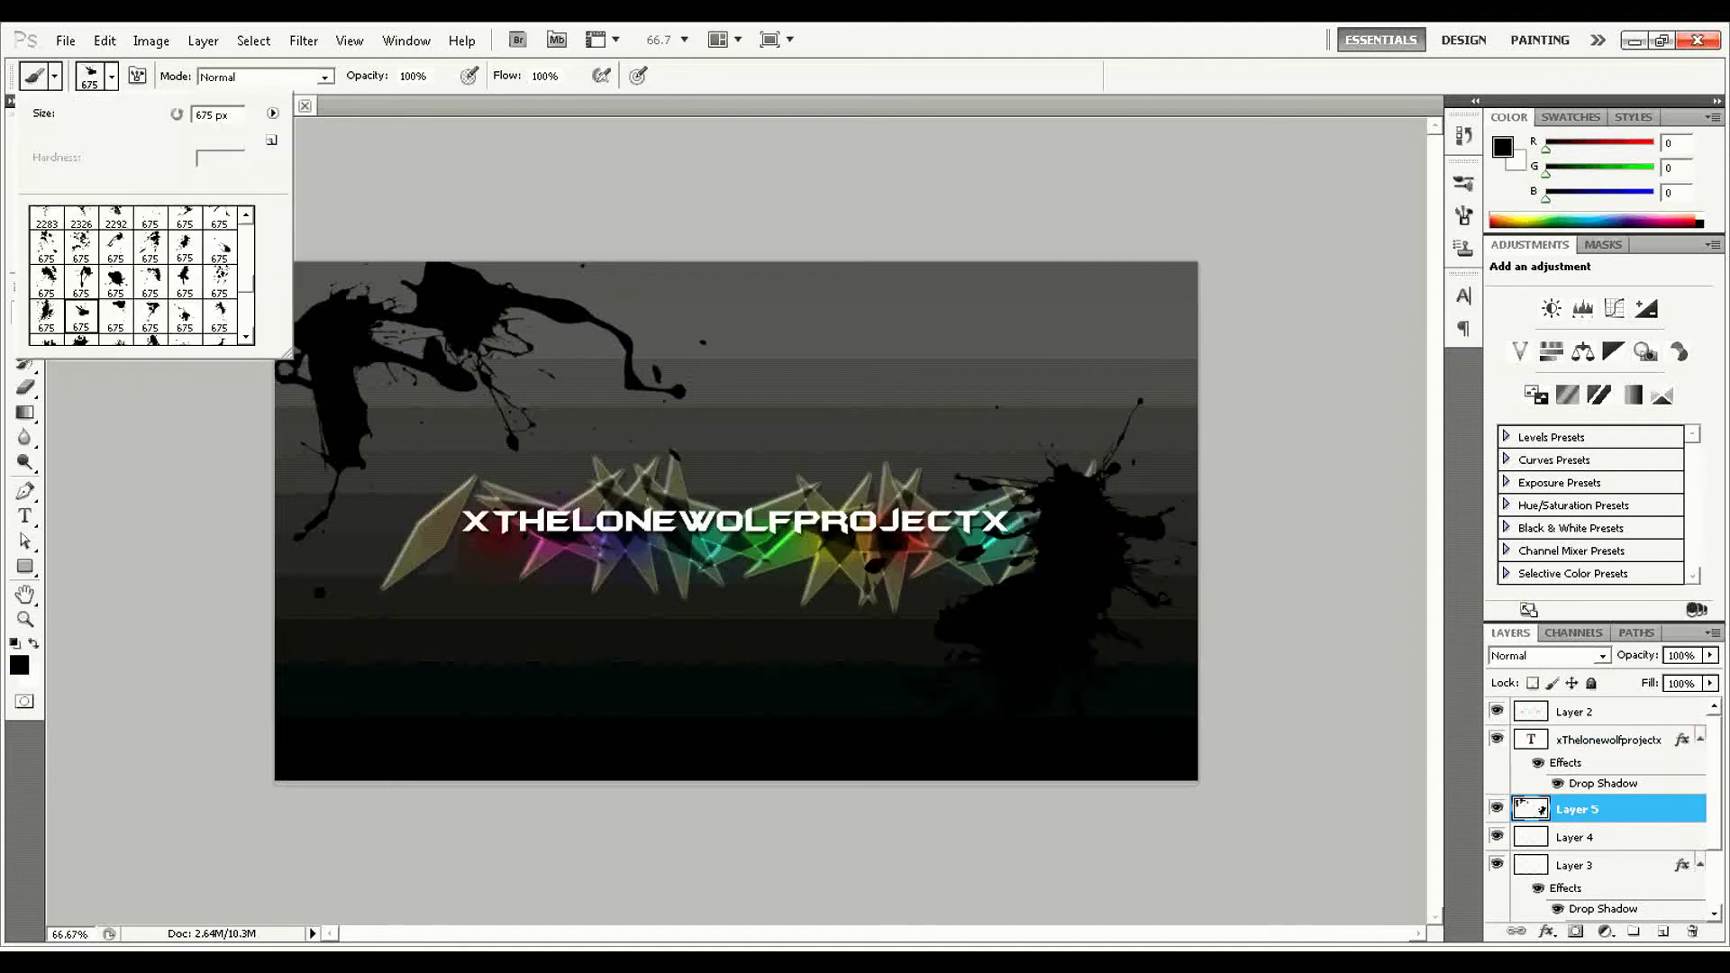
double_click(1613, 809)
click(1145, 490)
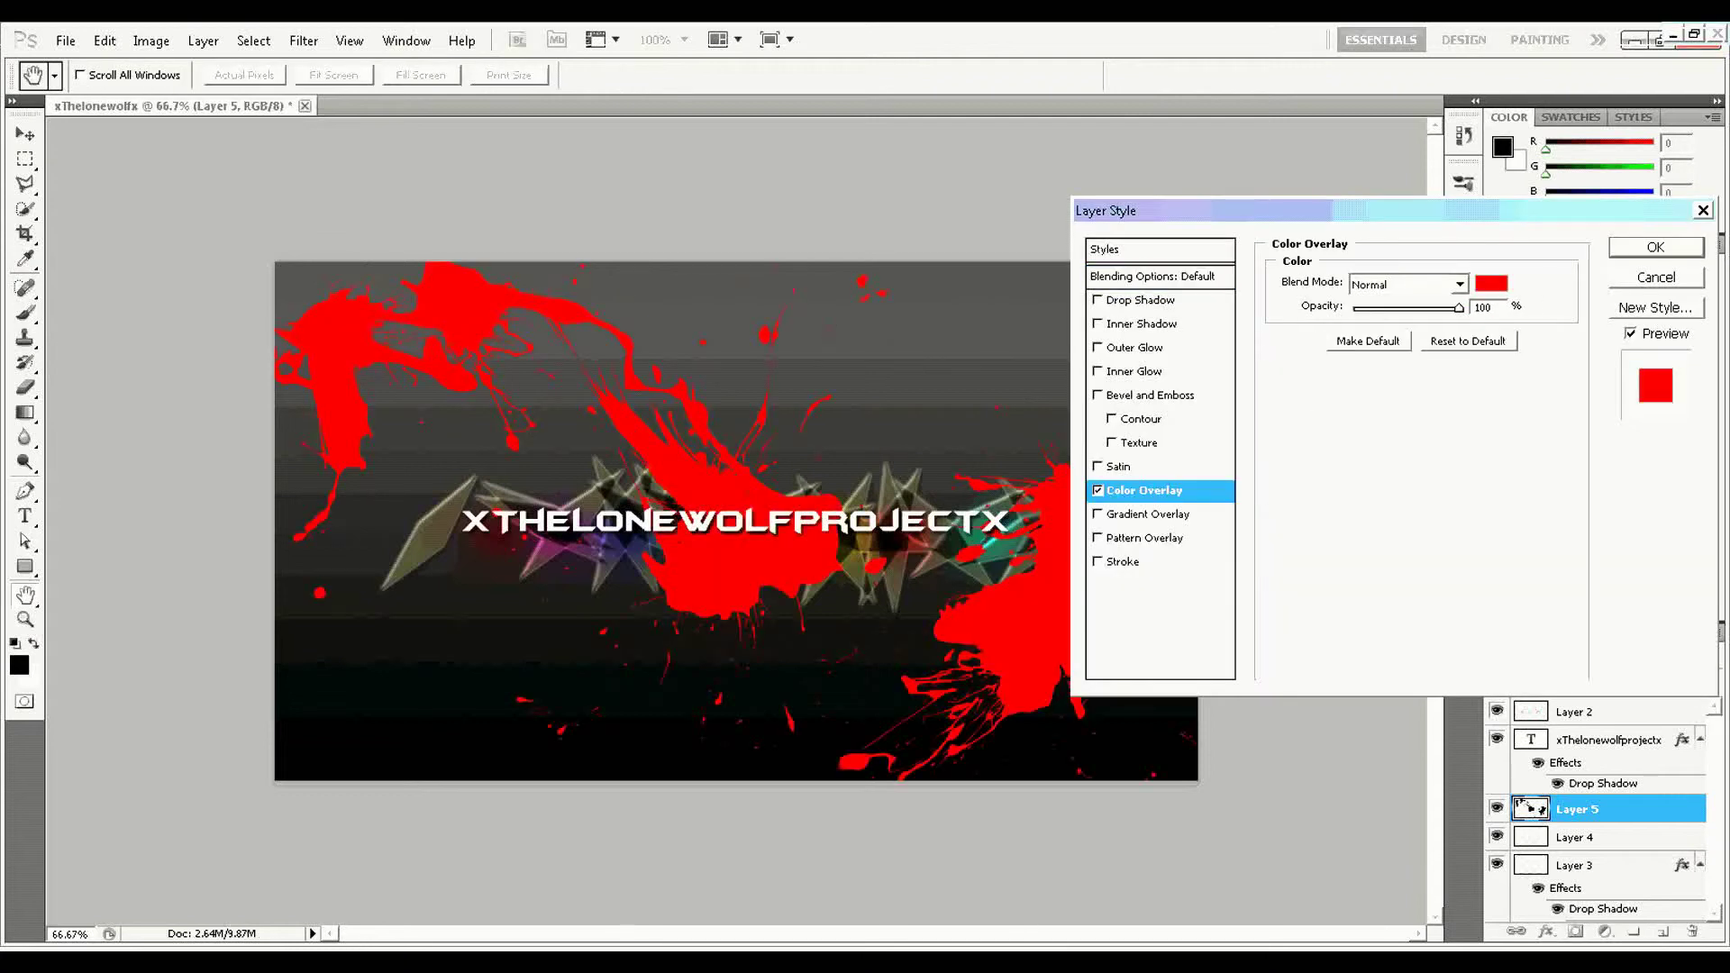
click(1656, 276)
click(105, 39)
key(Escape)
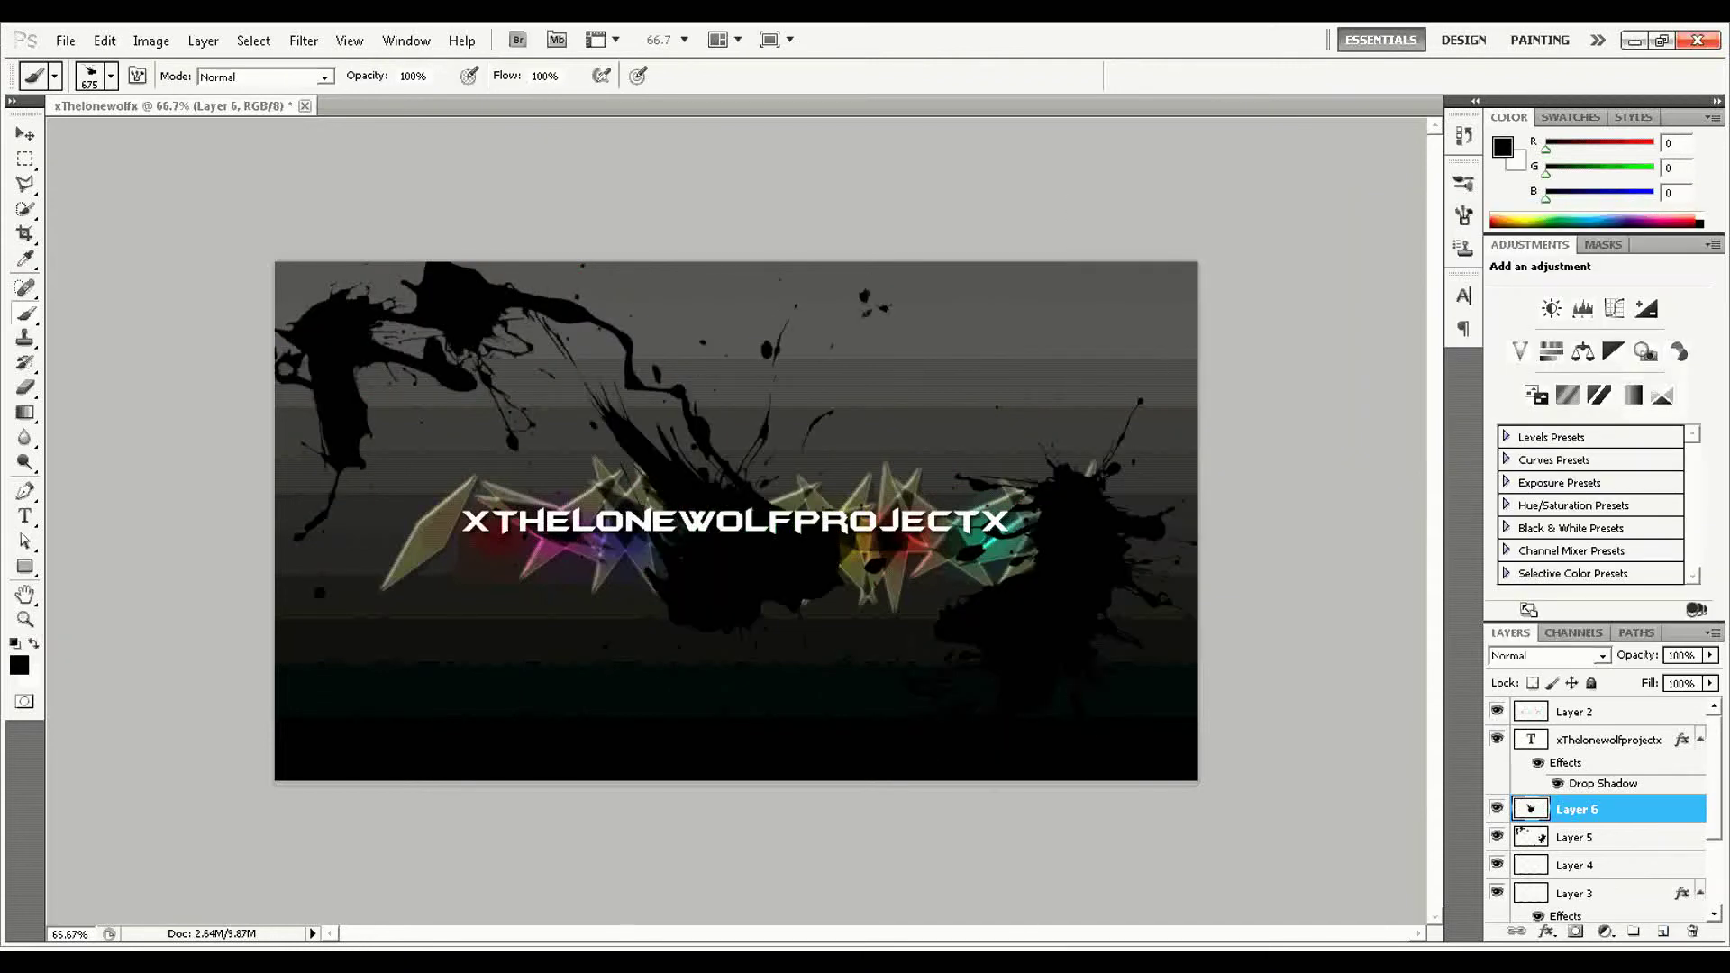
Give Layer 6's centre splatter a white Color Overlay layer style.
right_click(1537, 809)
click(1586, 360)
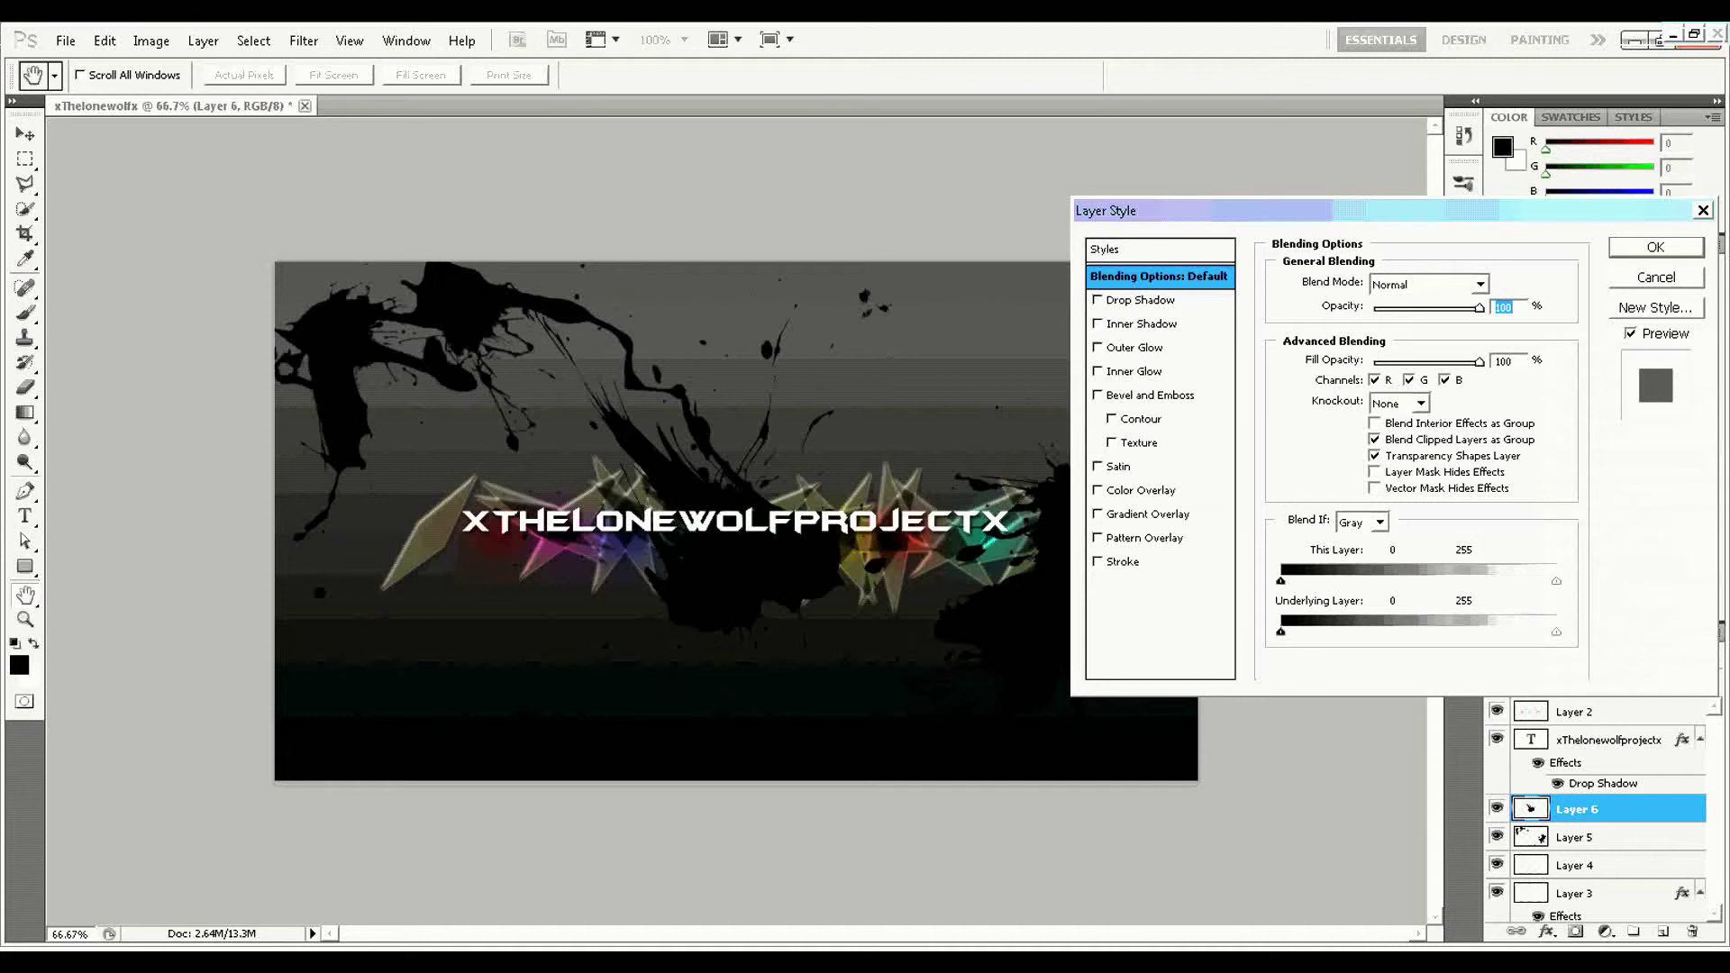
click(1144, 490)
click(1491, 284)
click(1146, 245)
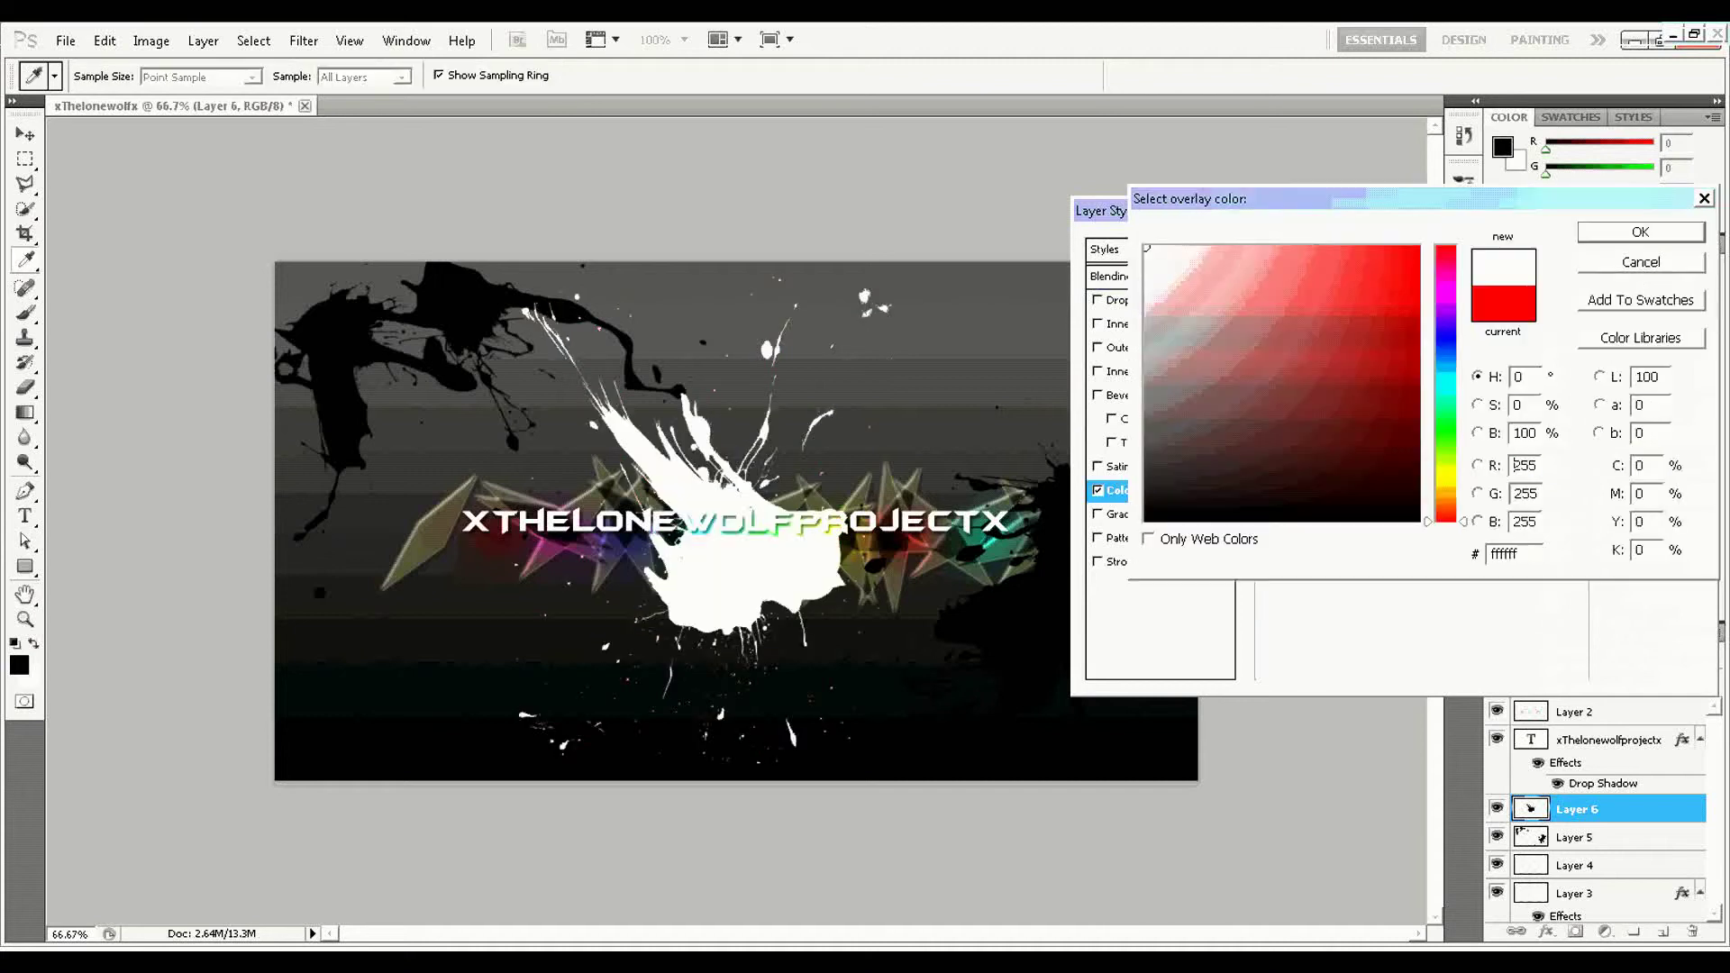
click(1633, 231)
key(Return)
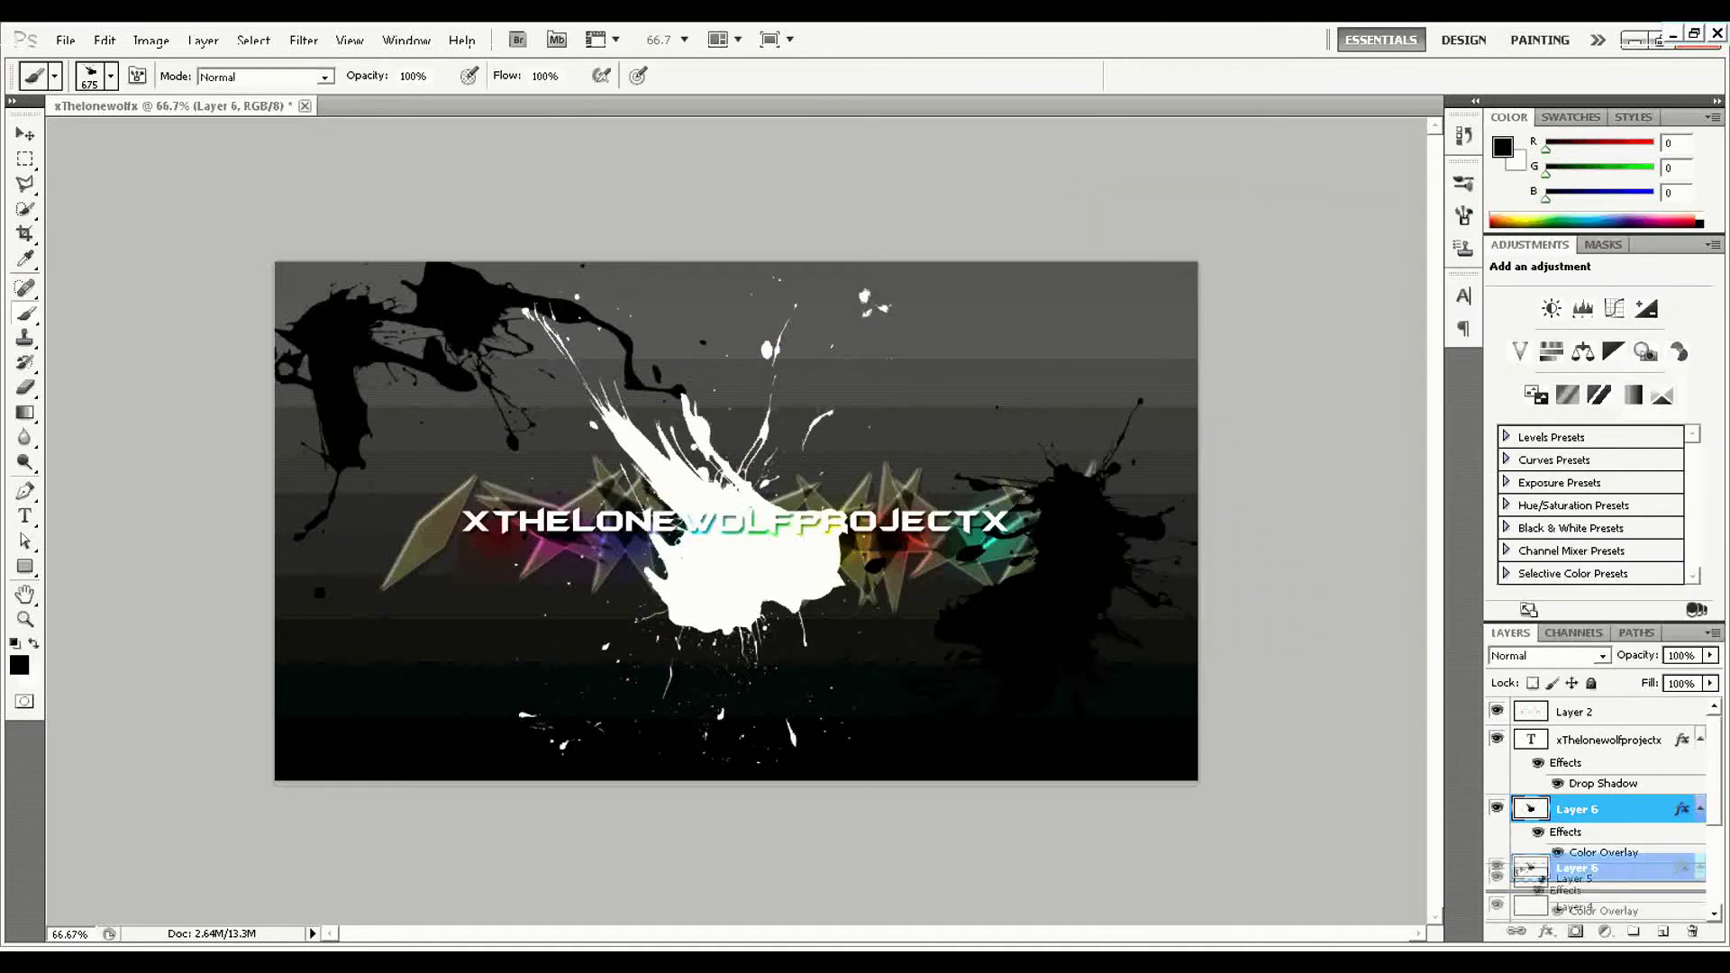
Paint a soft white glow near the banner centre on new Layer 7, then add empty Layer 8.
click(1663, 931)
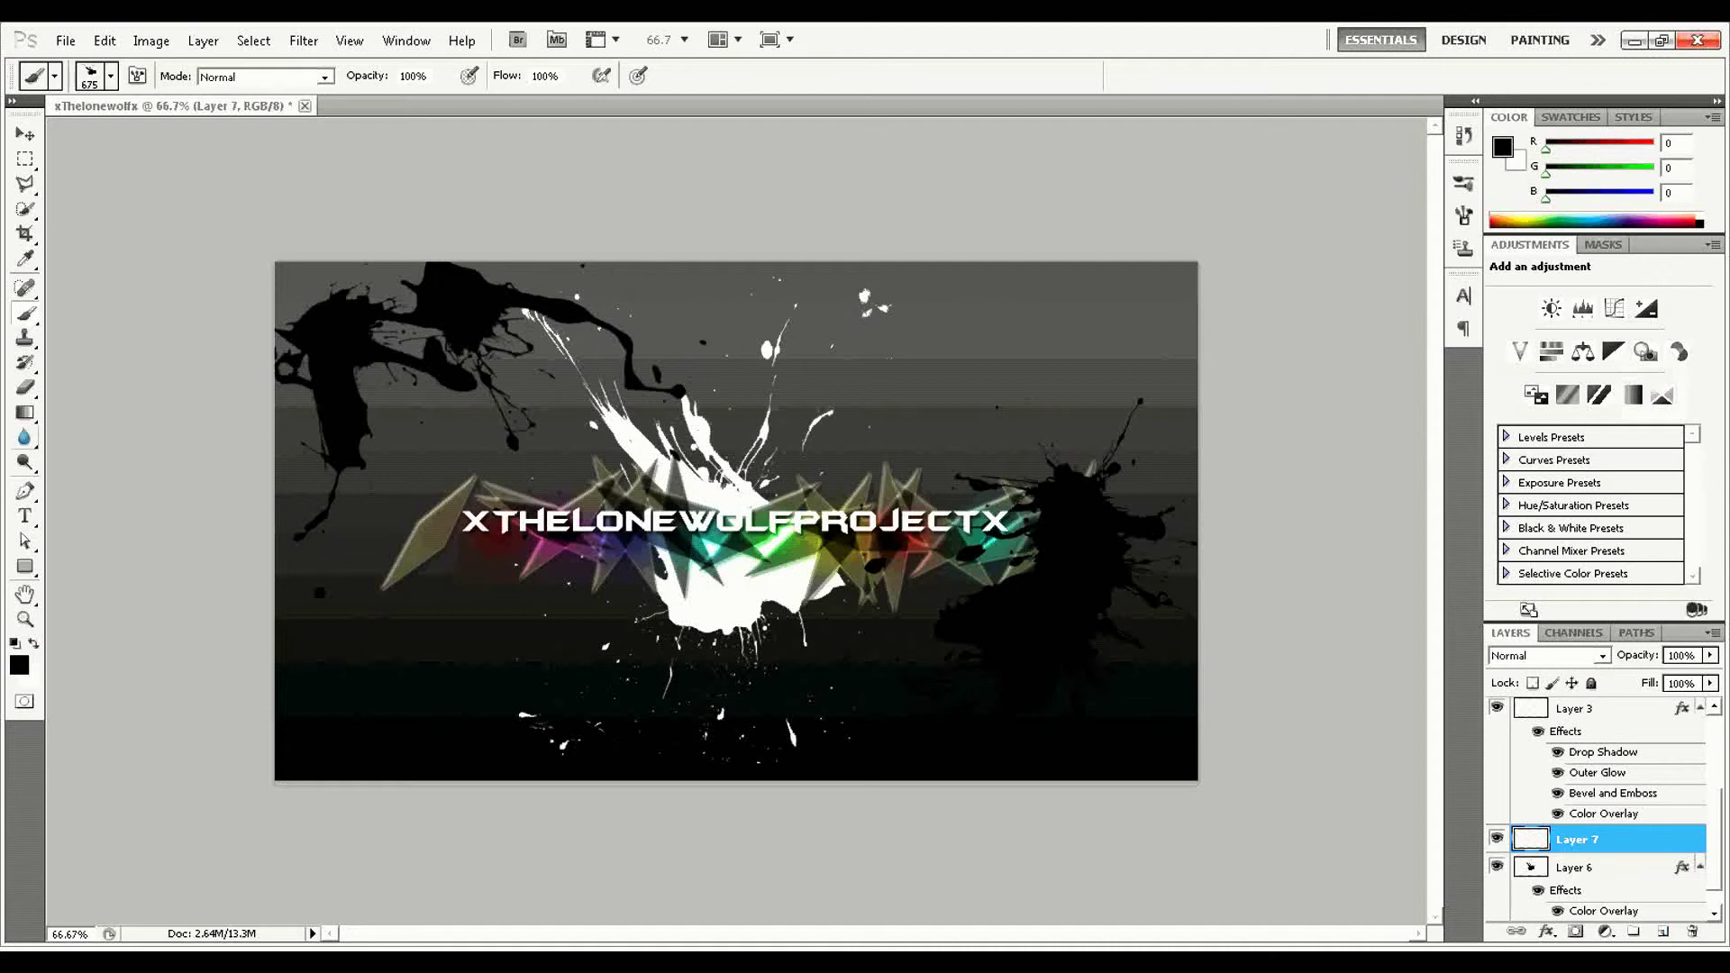
click(111, 76)
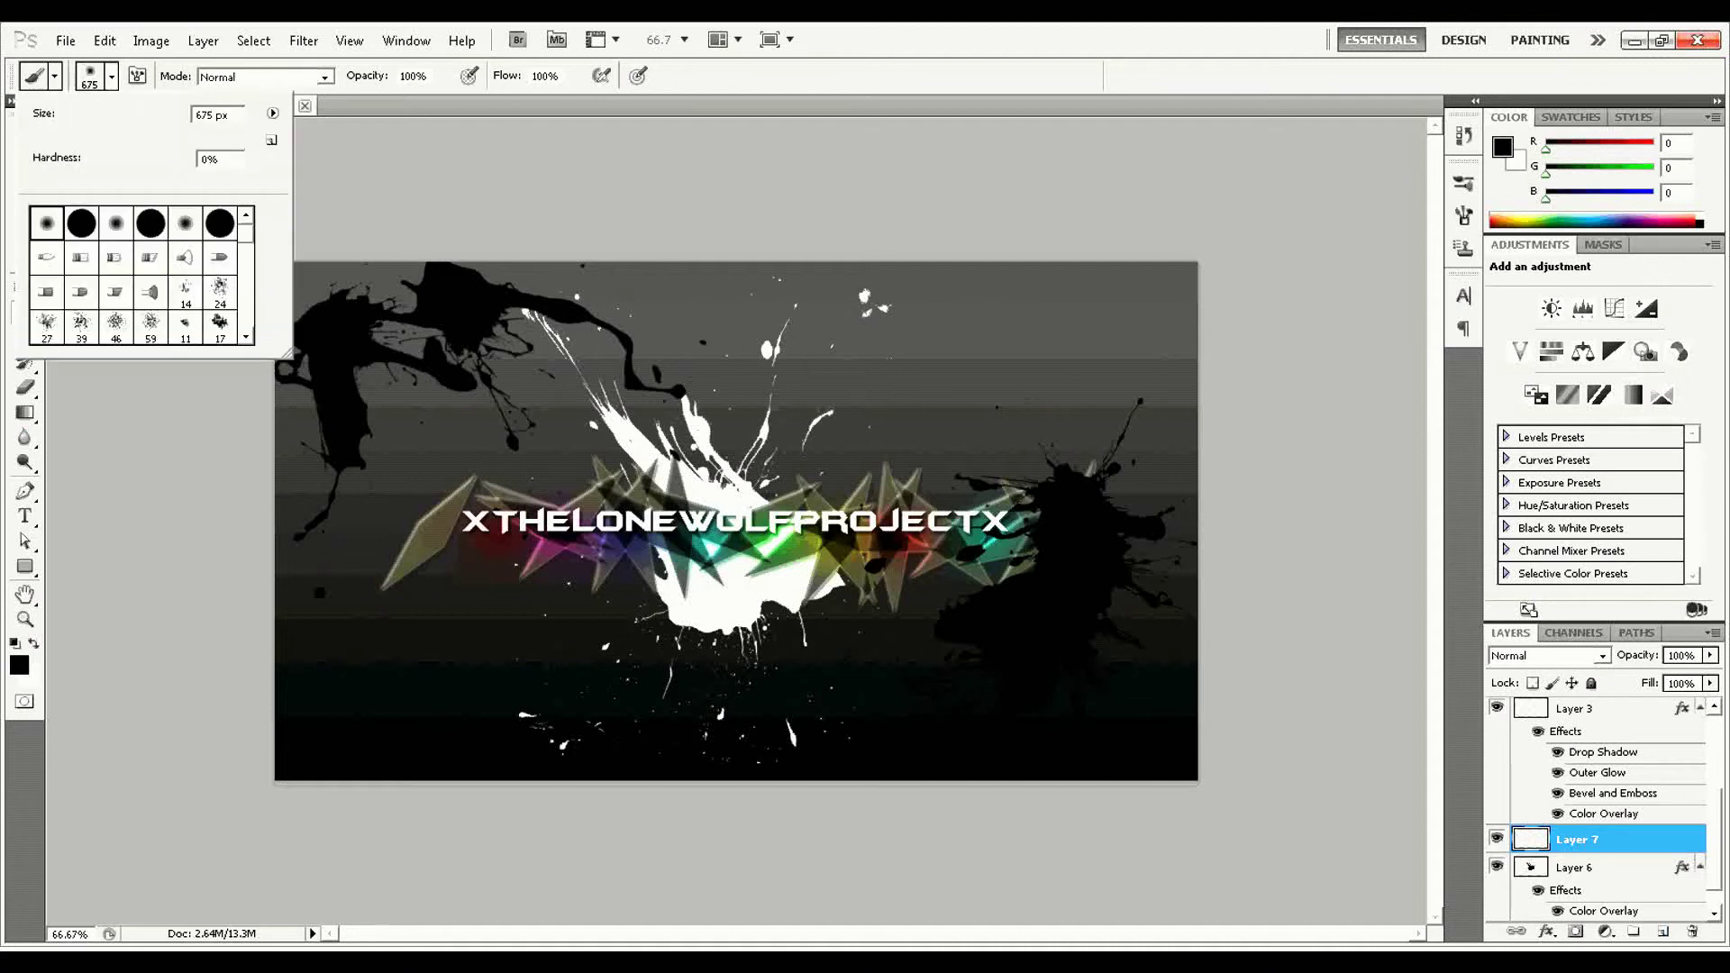
key(Return)
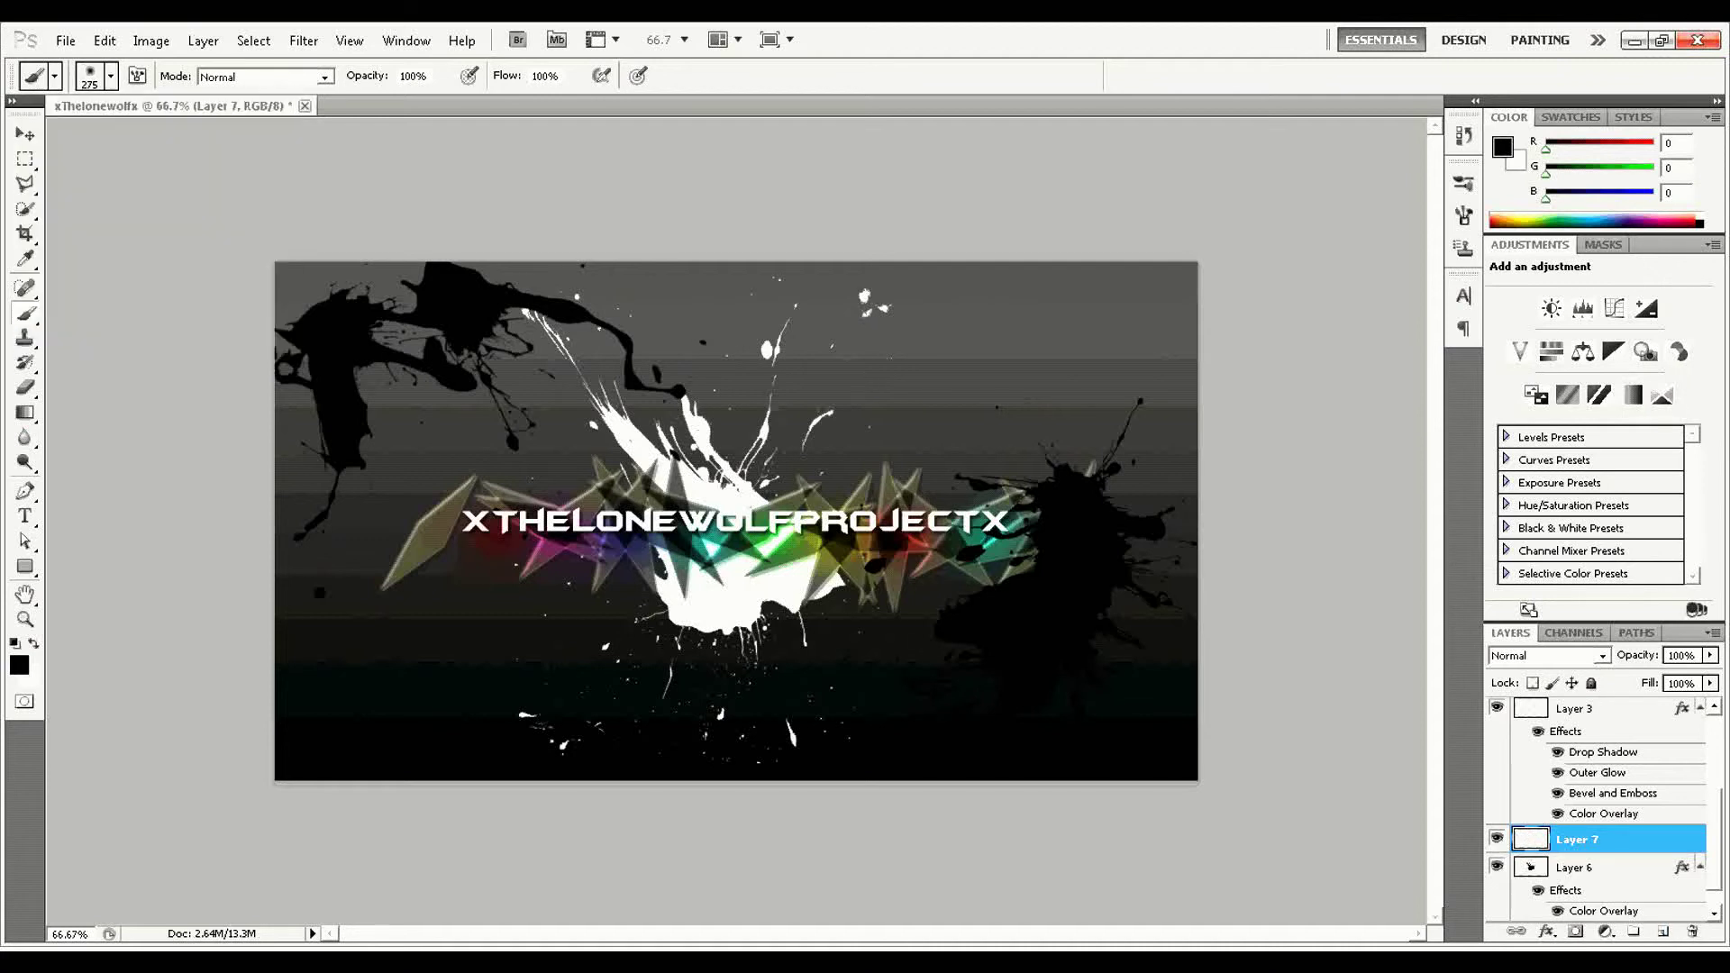
click(737, 570)
click(1663, 932)
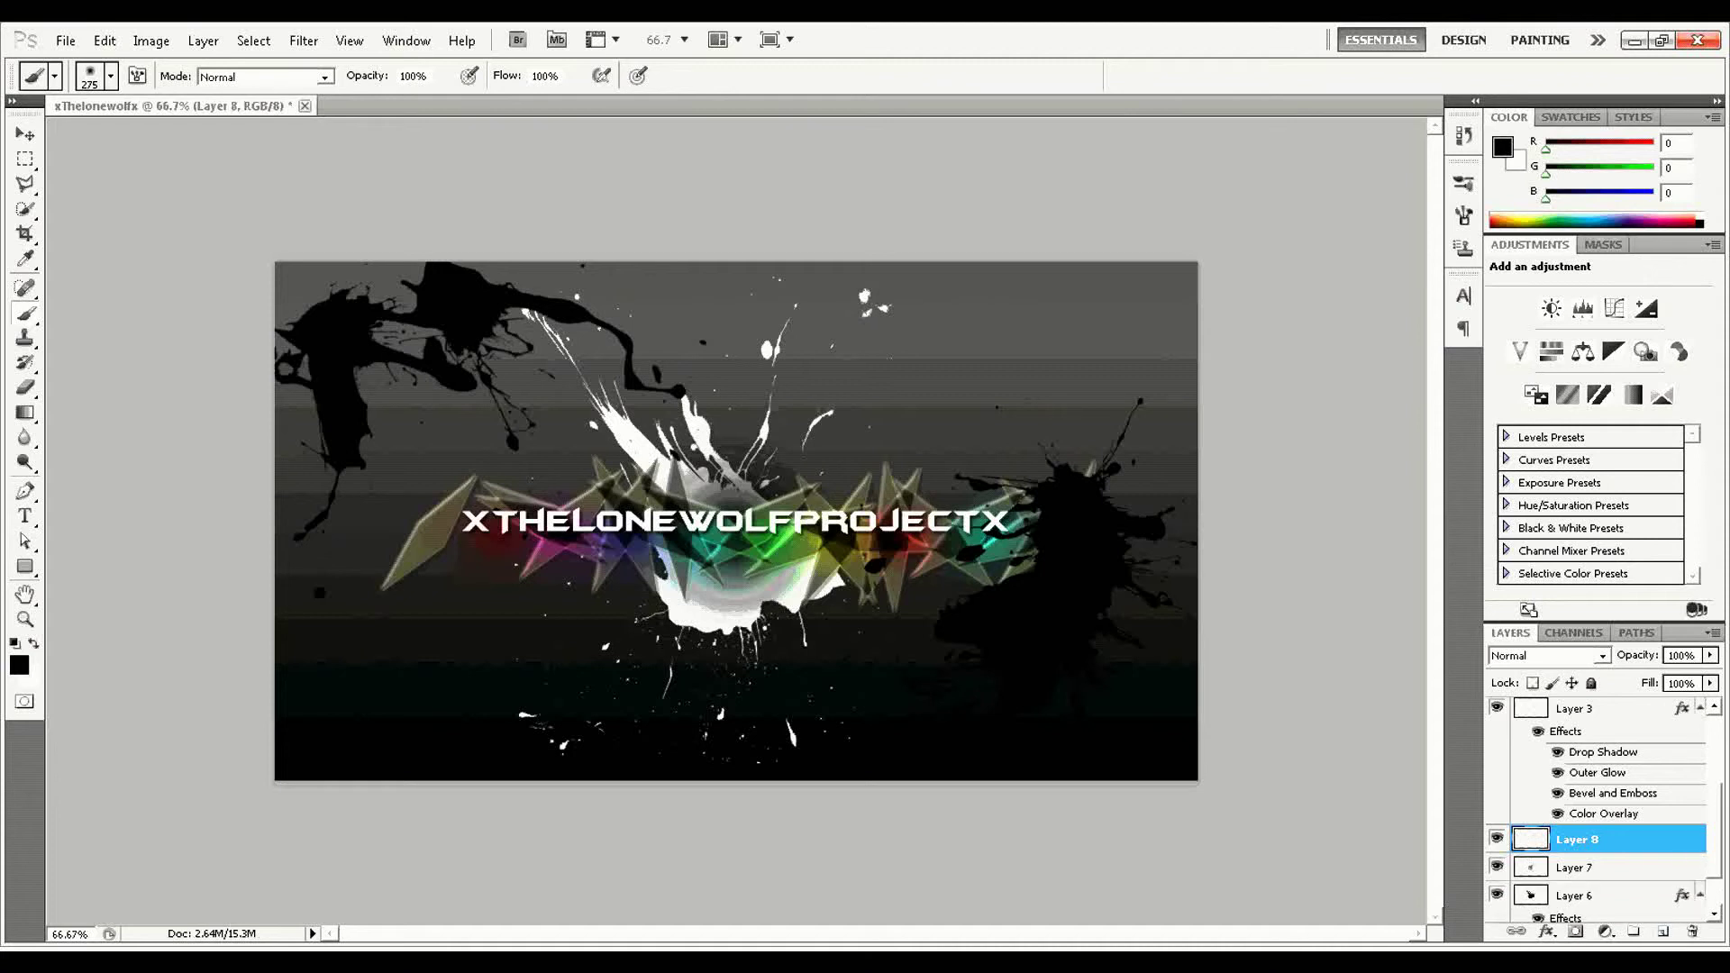
click(111, 76)
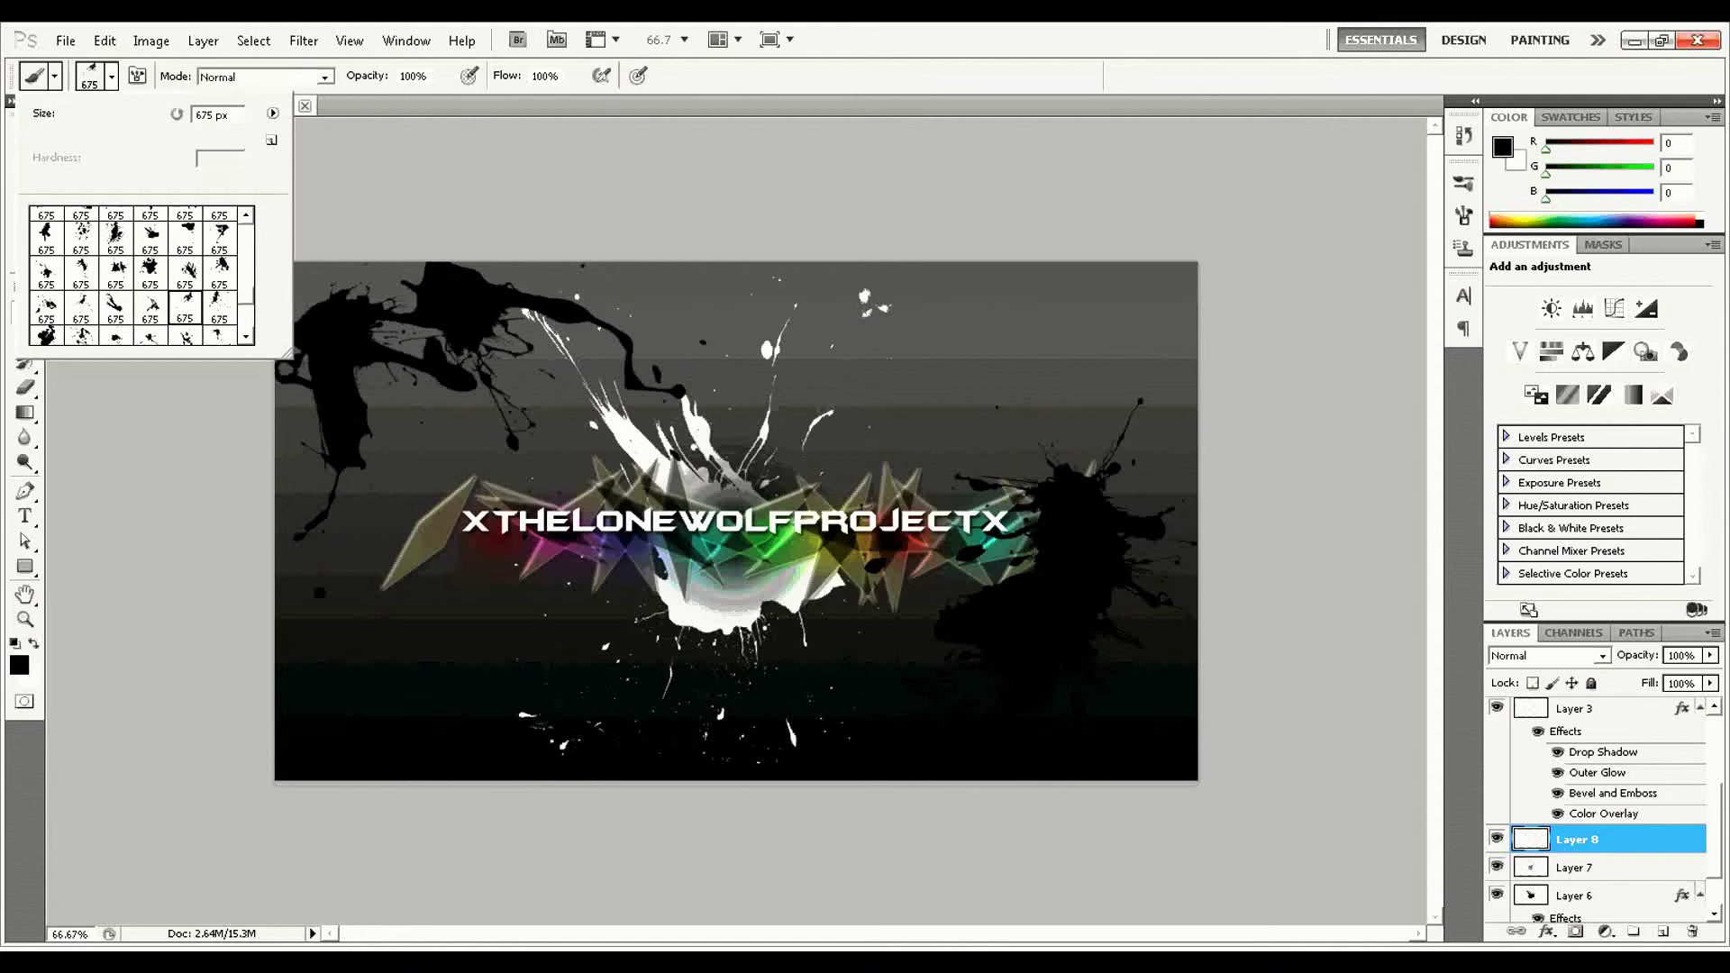
Choose the 675 px splatter/smoke brush from the brush presets.
click(115, 238)
scroll(135, 270, down, 2)
click(185, 256)
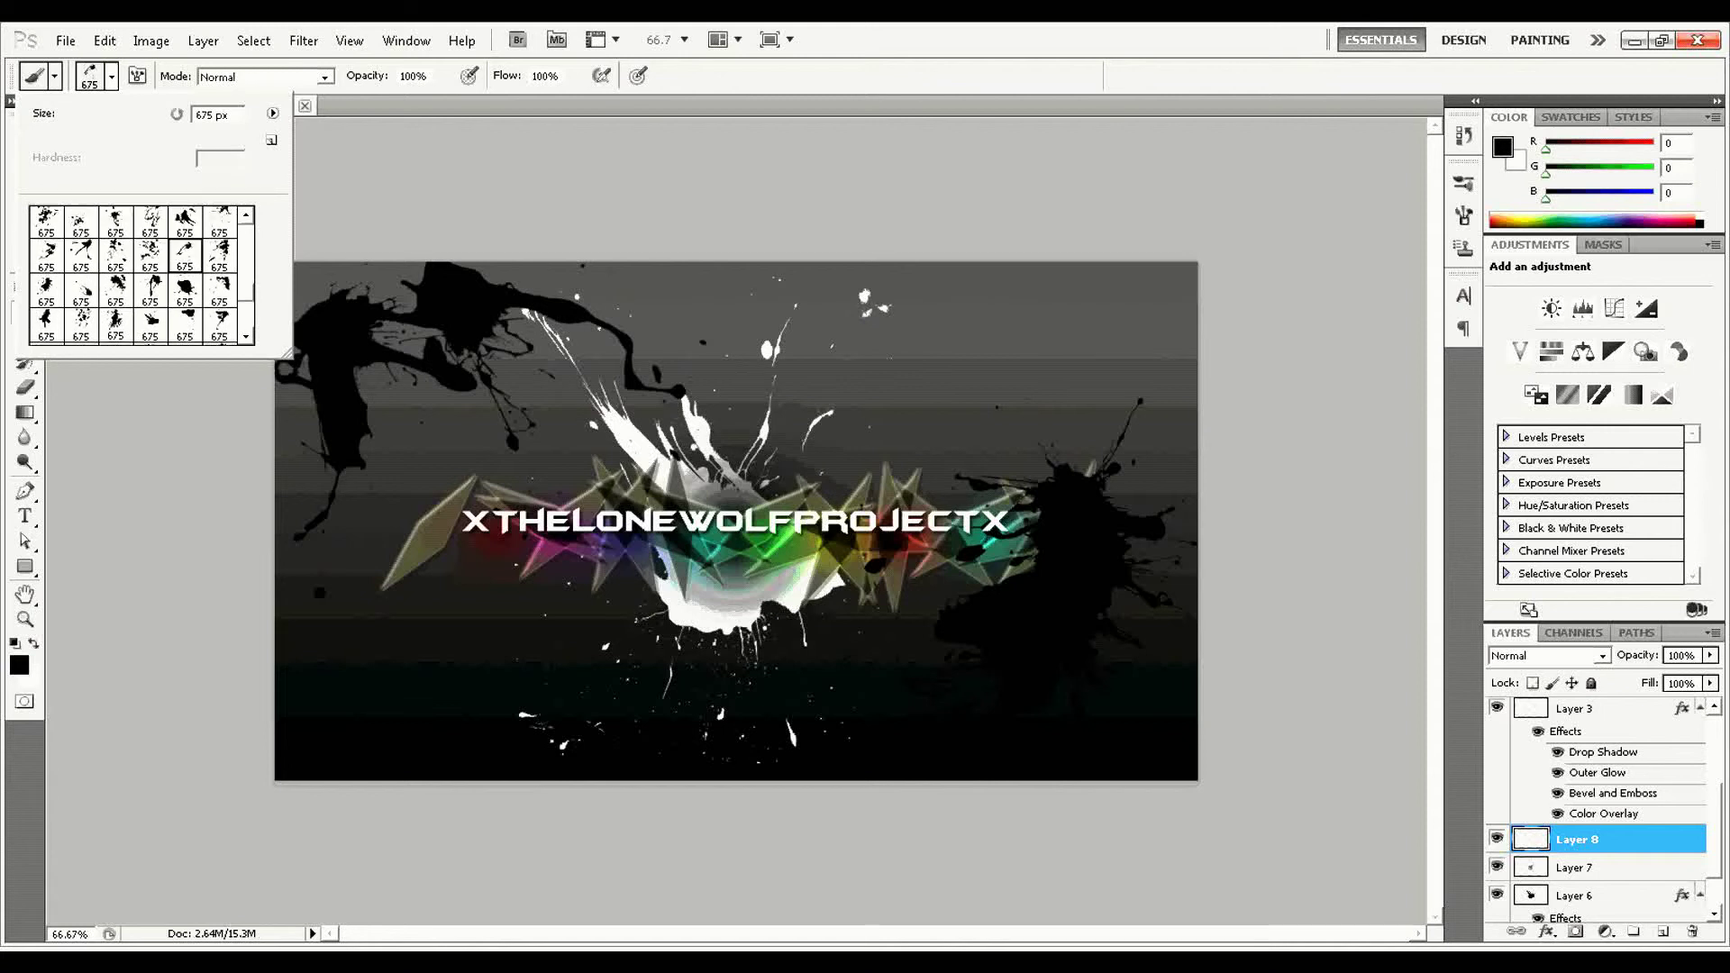
scroll(135, 275, up, 1)
scroll(136, 270, up, 2)
click(150, 236)
click(81, 236)
scroll(135, 270, down, 3)
scroll(135, 271, down, 1)
click(115, 256)
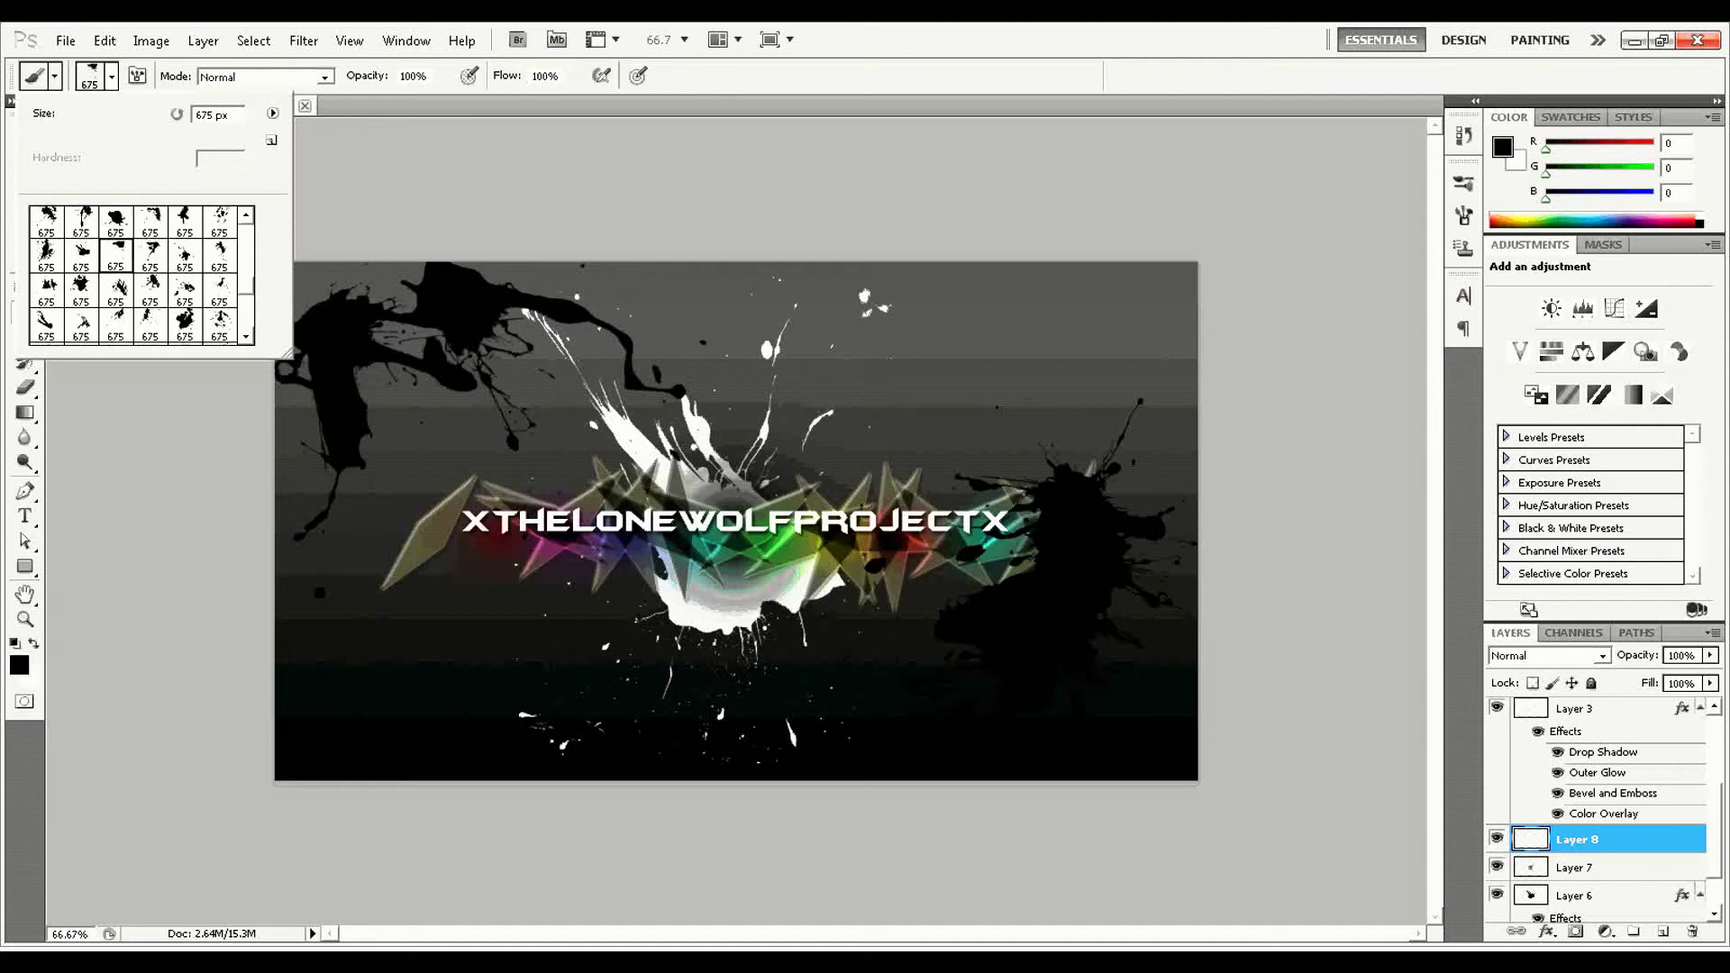
scroll(135, 275, up, 2)
scroll(135, 275, up, 2)
scroll(135, 275, up, 2)
scroll(136, 275, up, 2)
scroll(135, 275, down, 4)
scroll(135, 275, down, 4)
click(149, 256)
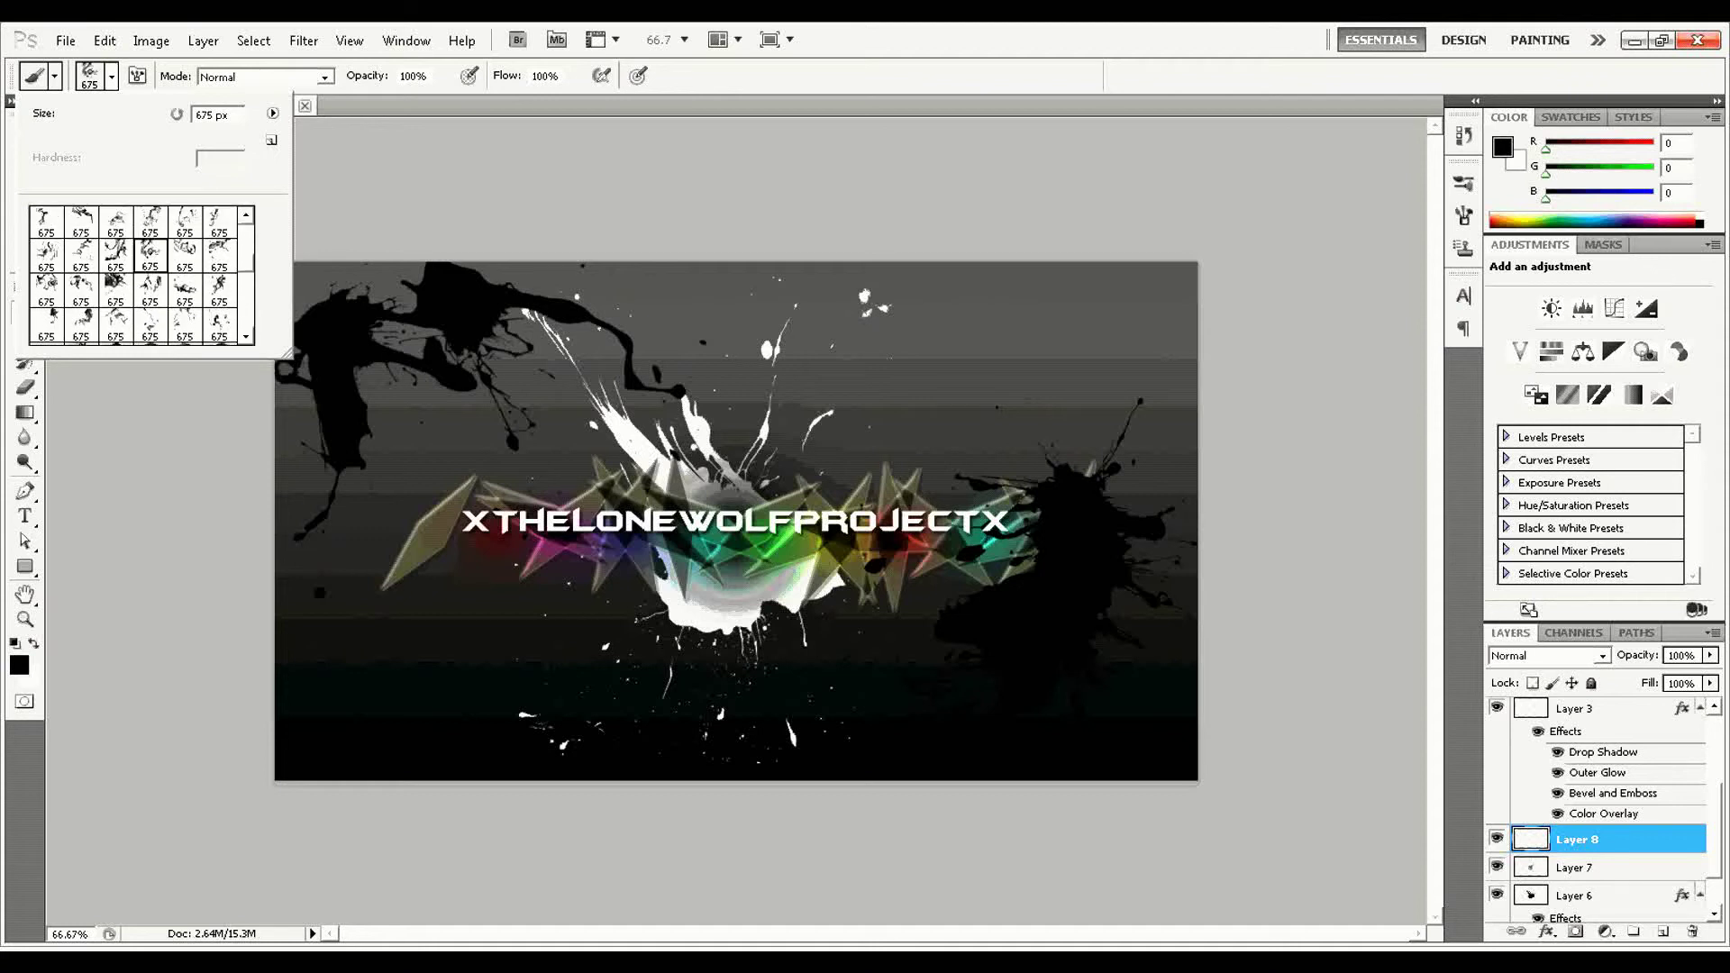
Set the brush tip to Flip X with a 0° angle.
click(1464, 214)
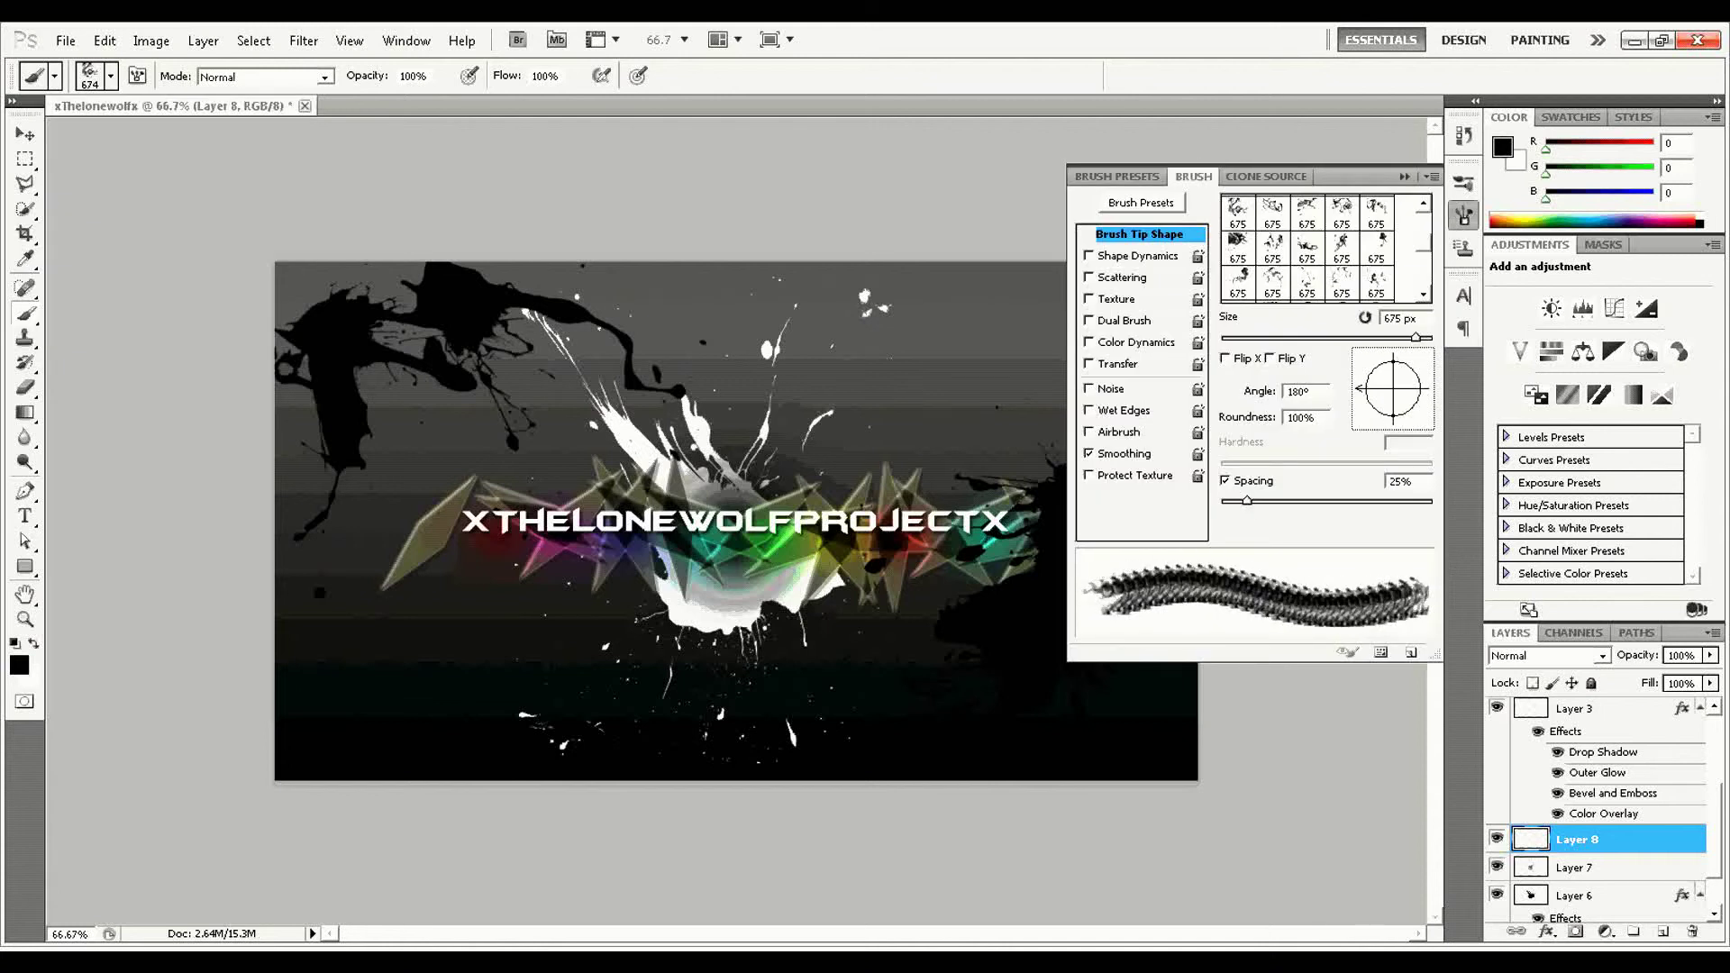
drag(1388, 420, 1394, 354)
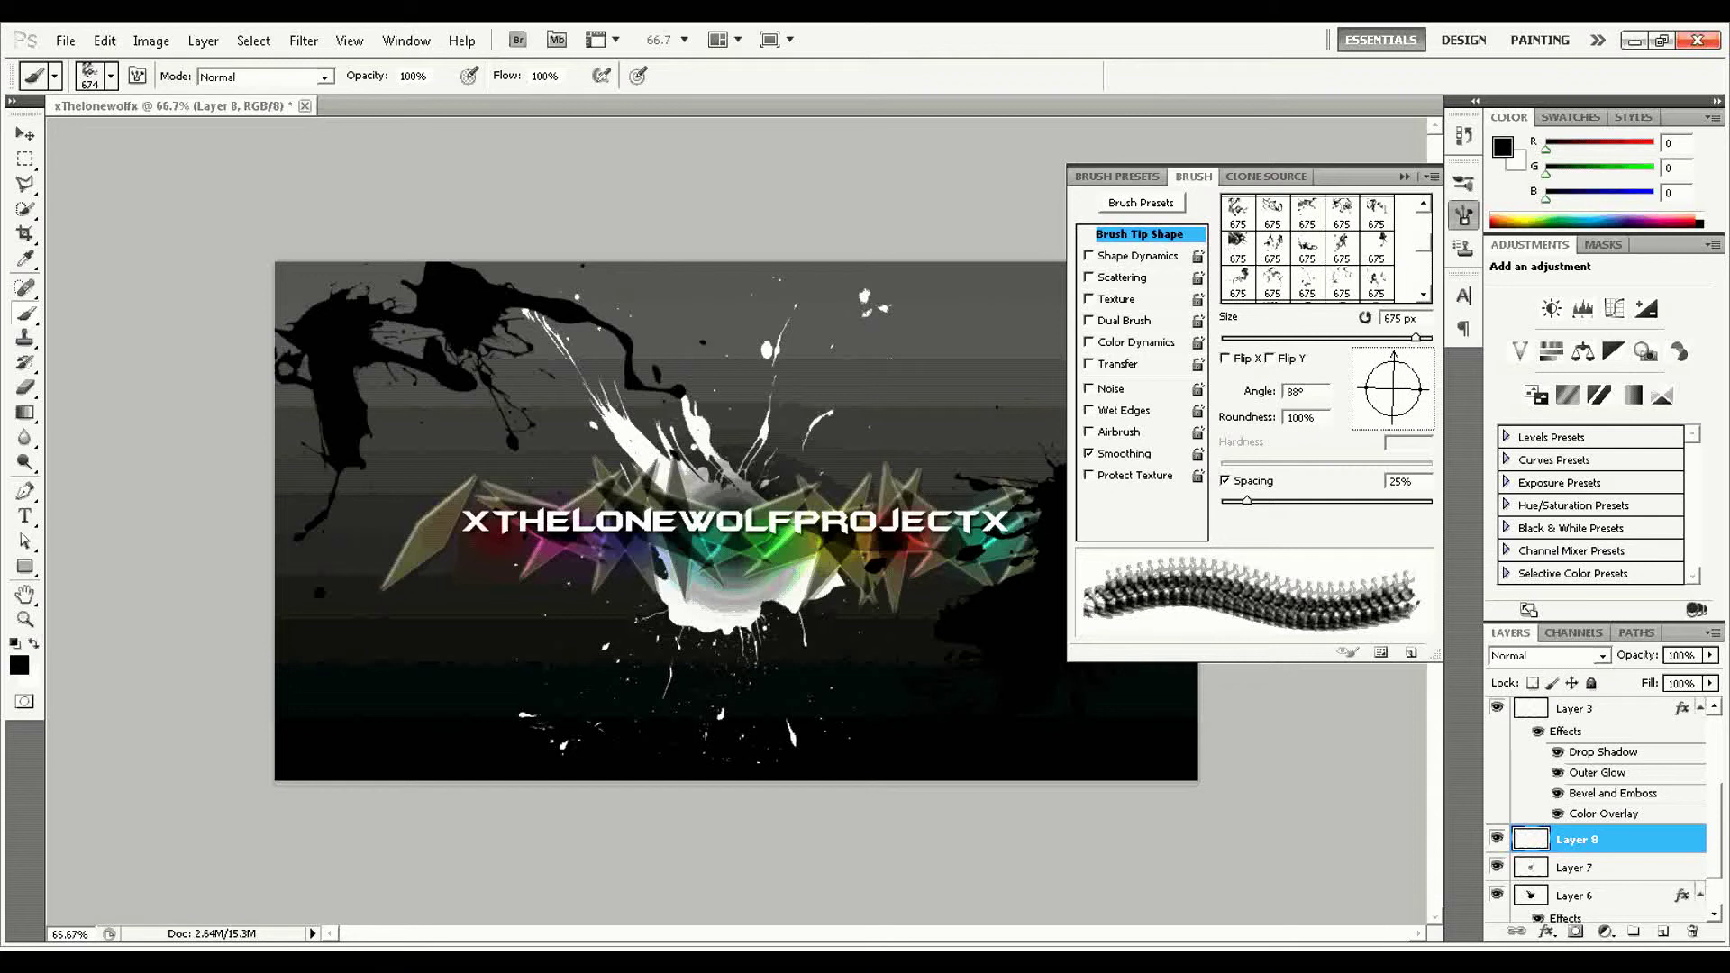
drag(1394, 354, 1393, 353)
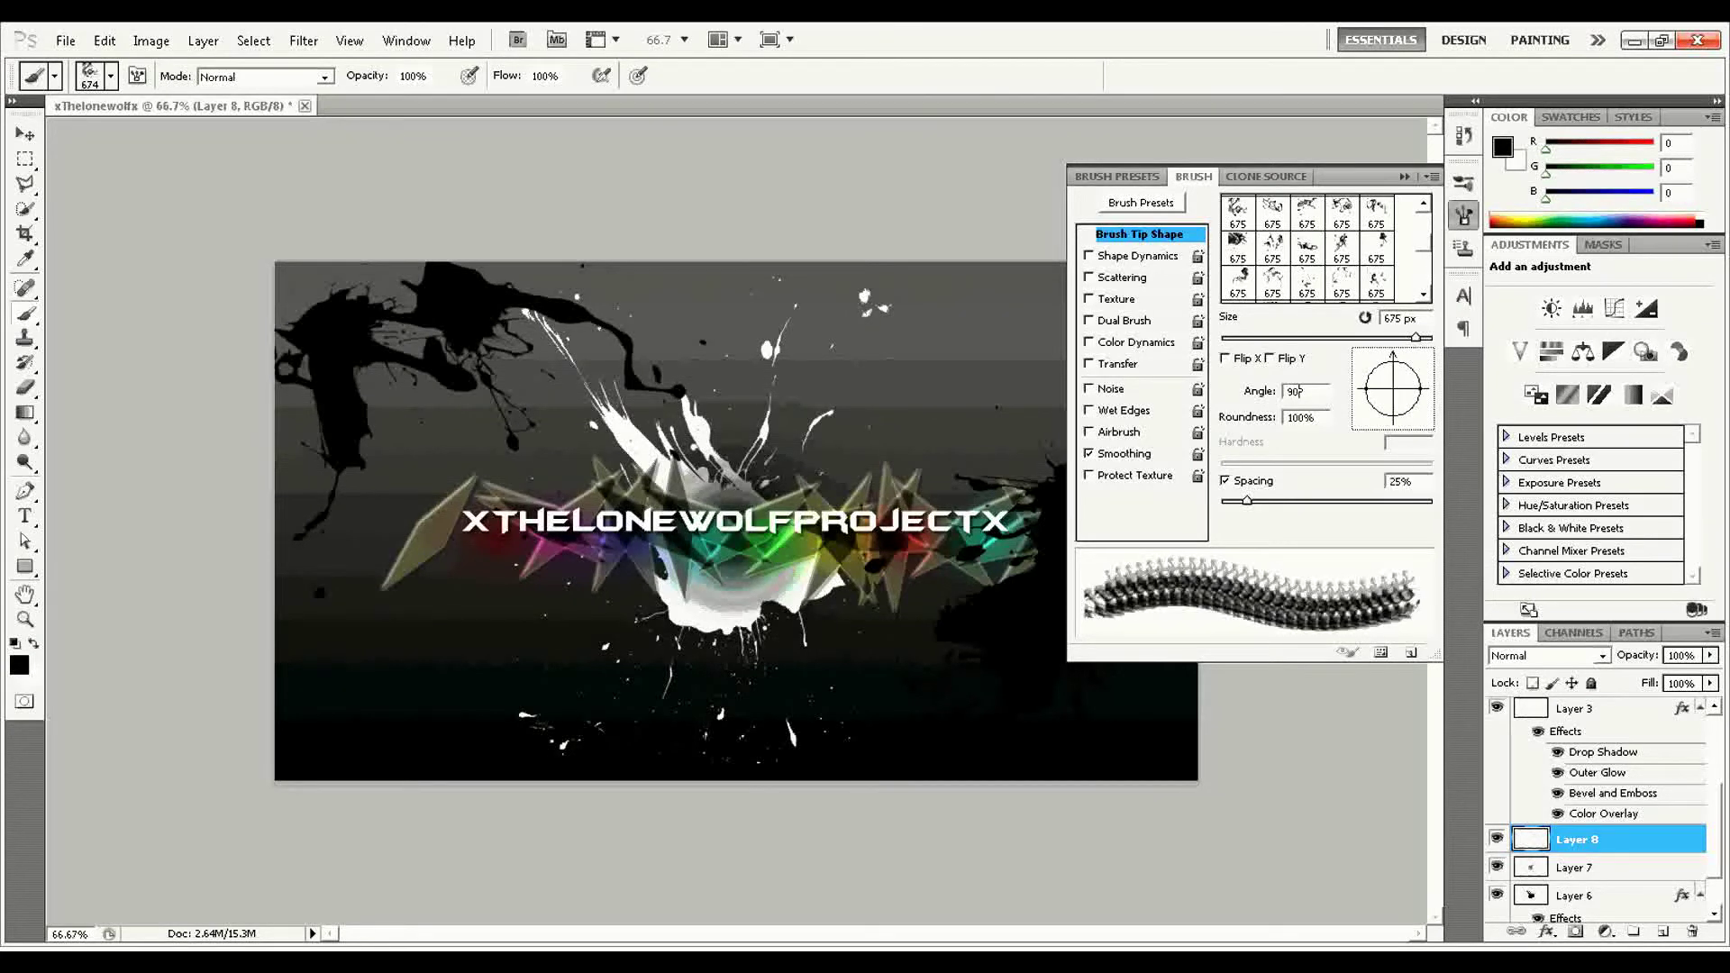
click(1225, 357)
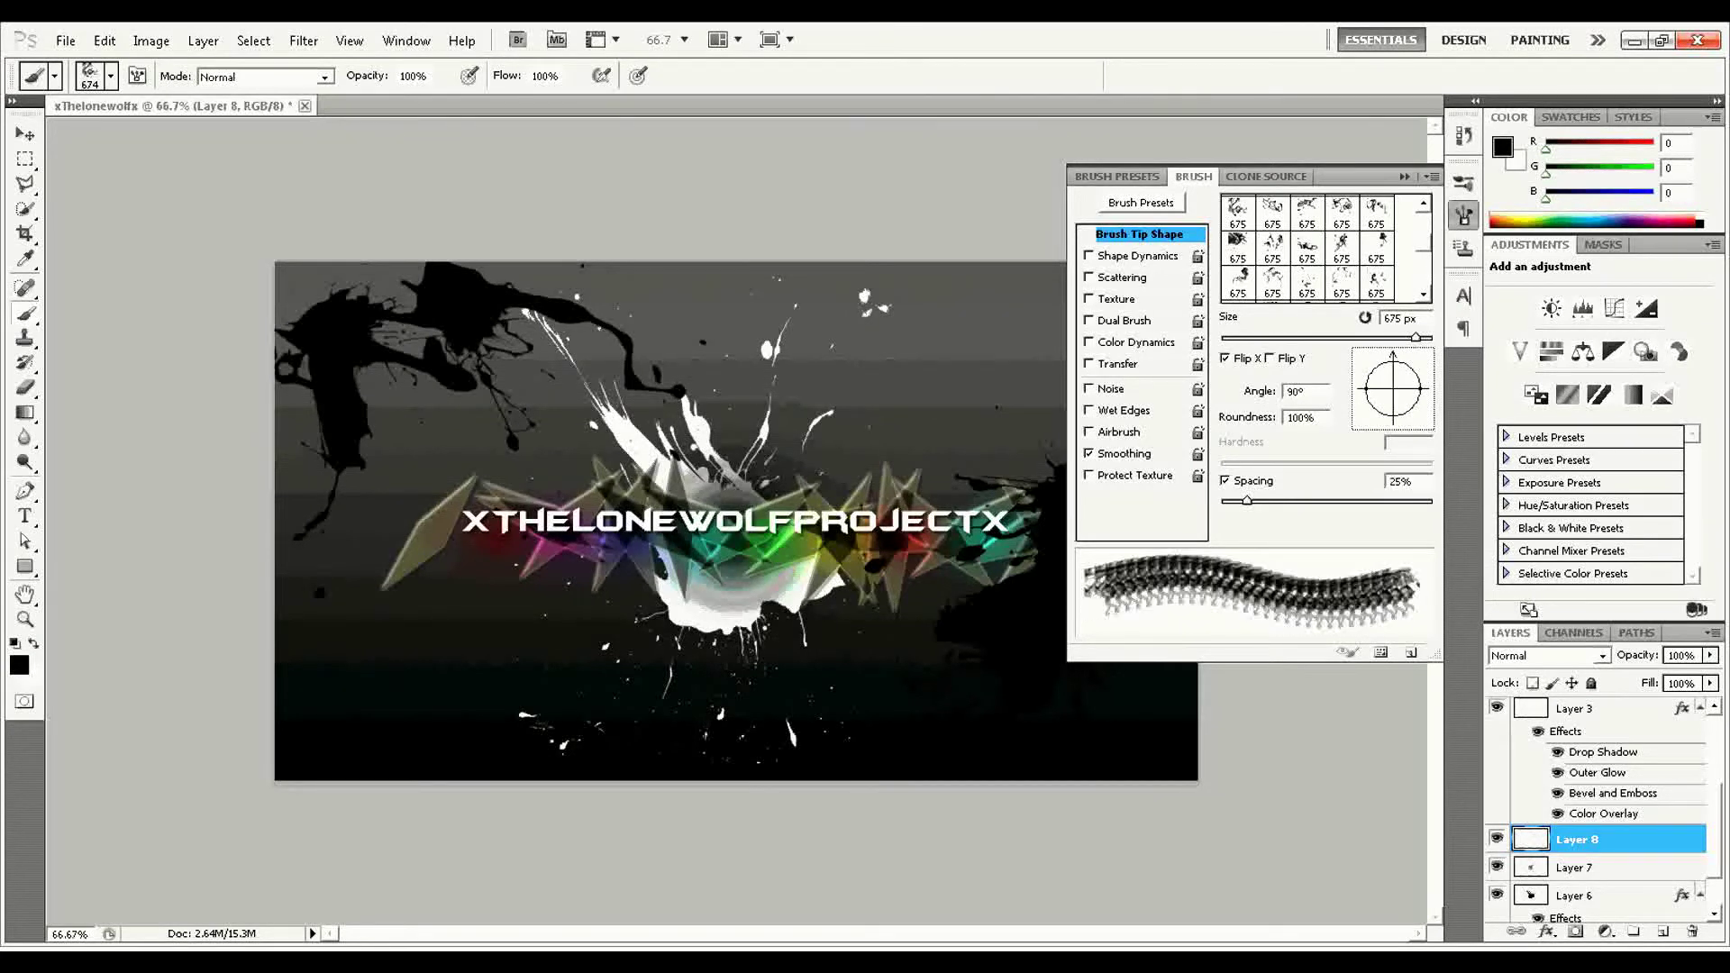
drag(1393, 355, 1426, 388)
click(1404, 176)
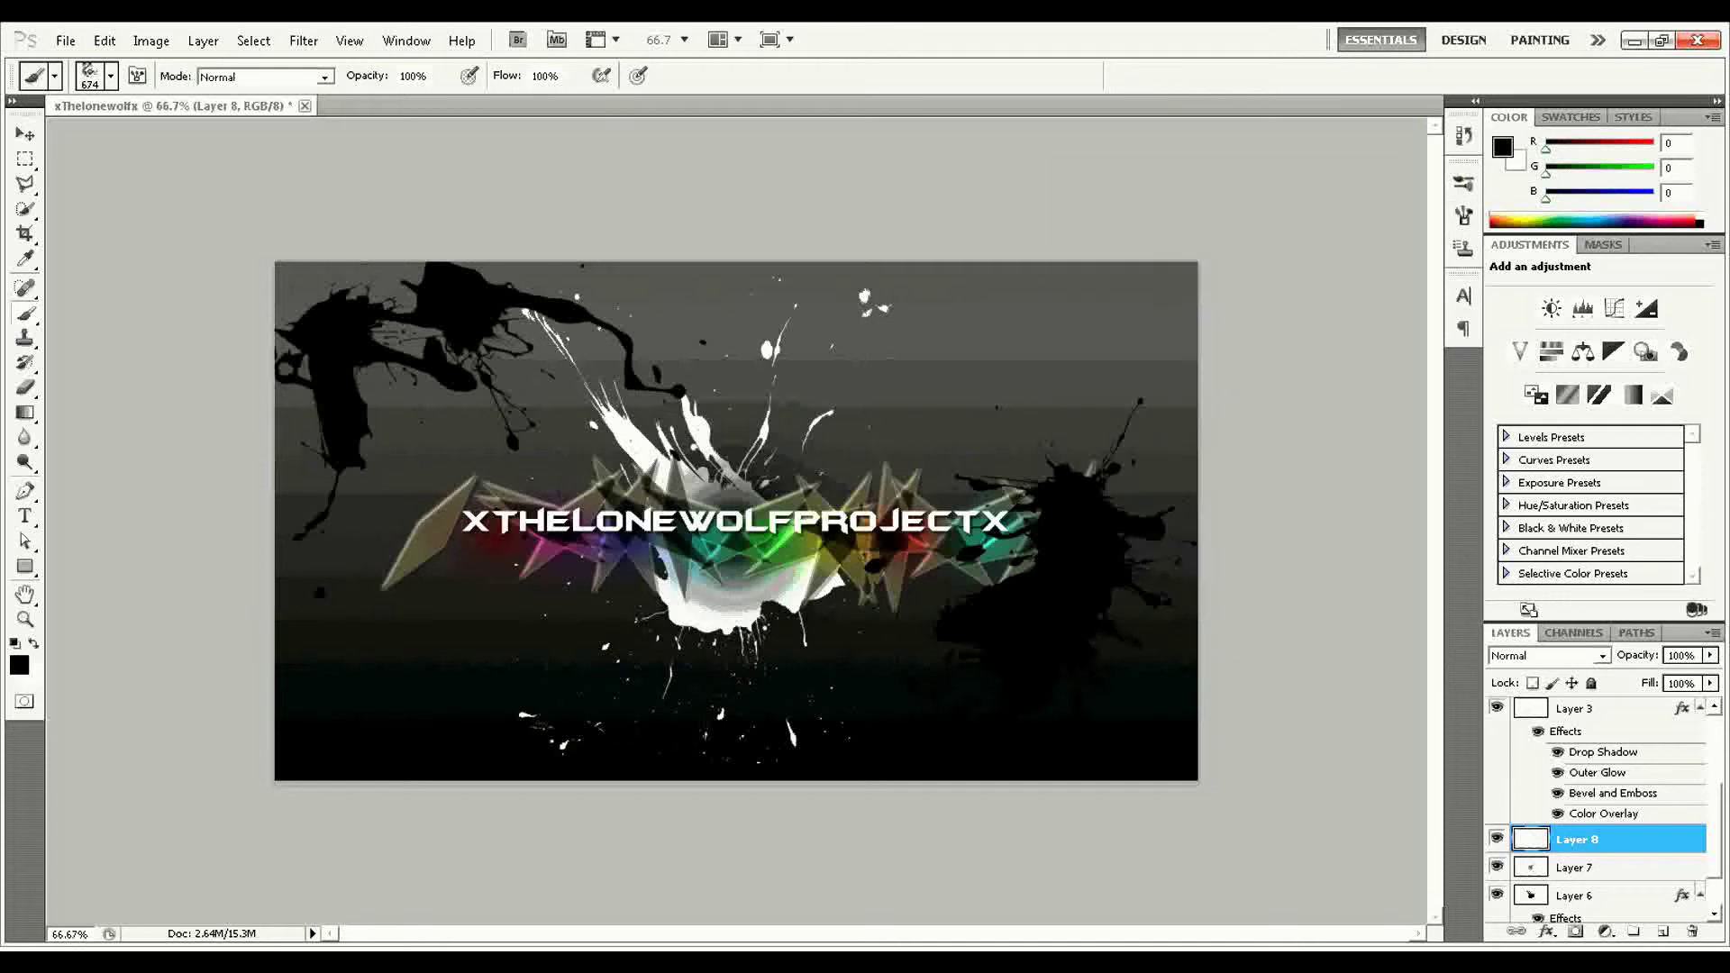
Stamp white smoke over the upper-right canvas, then add a new layer above Layer 8.
click(1502, 146)
click(1146, 240)
click(1637, 231)
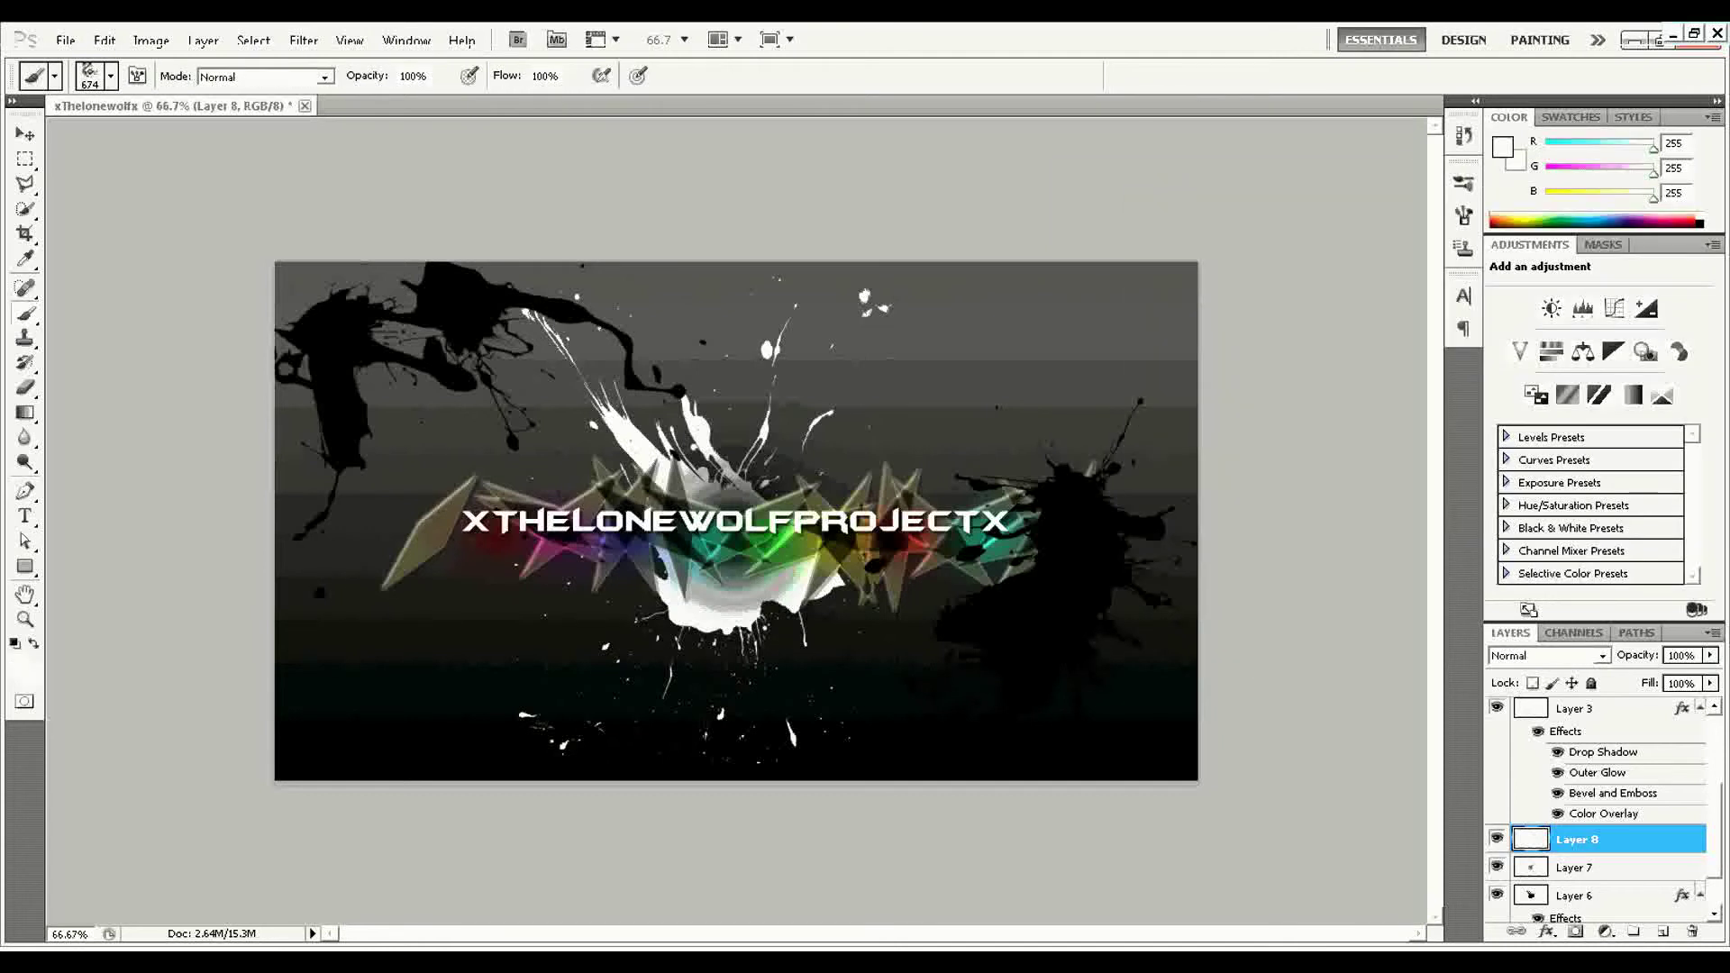
click(955, 414)
click(1663, 931)
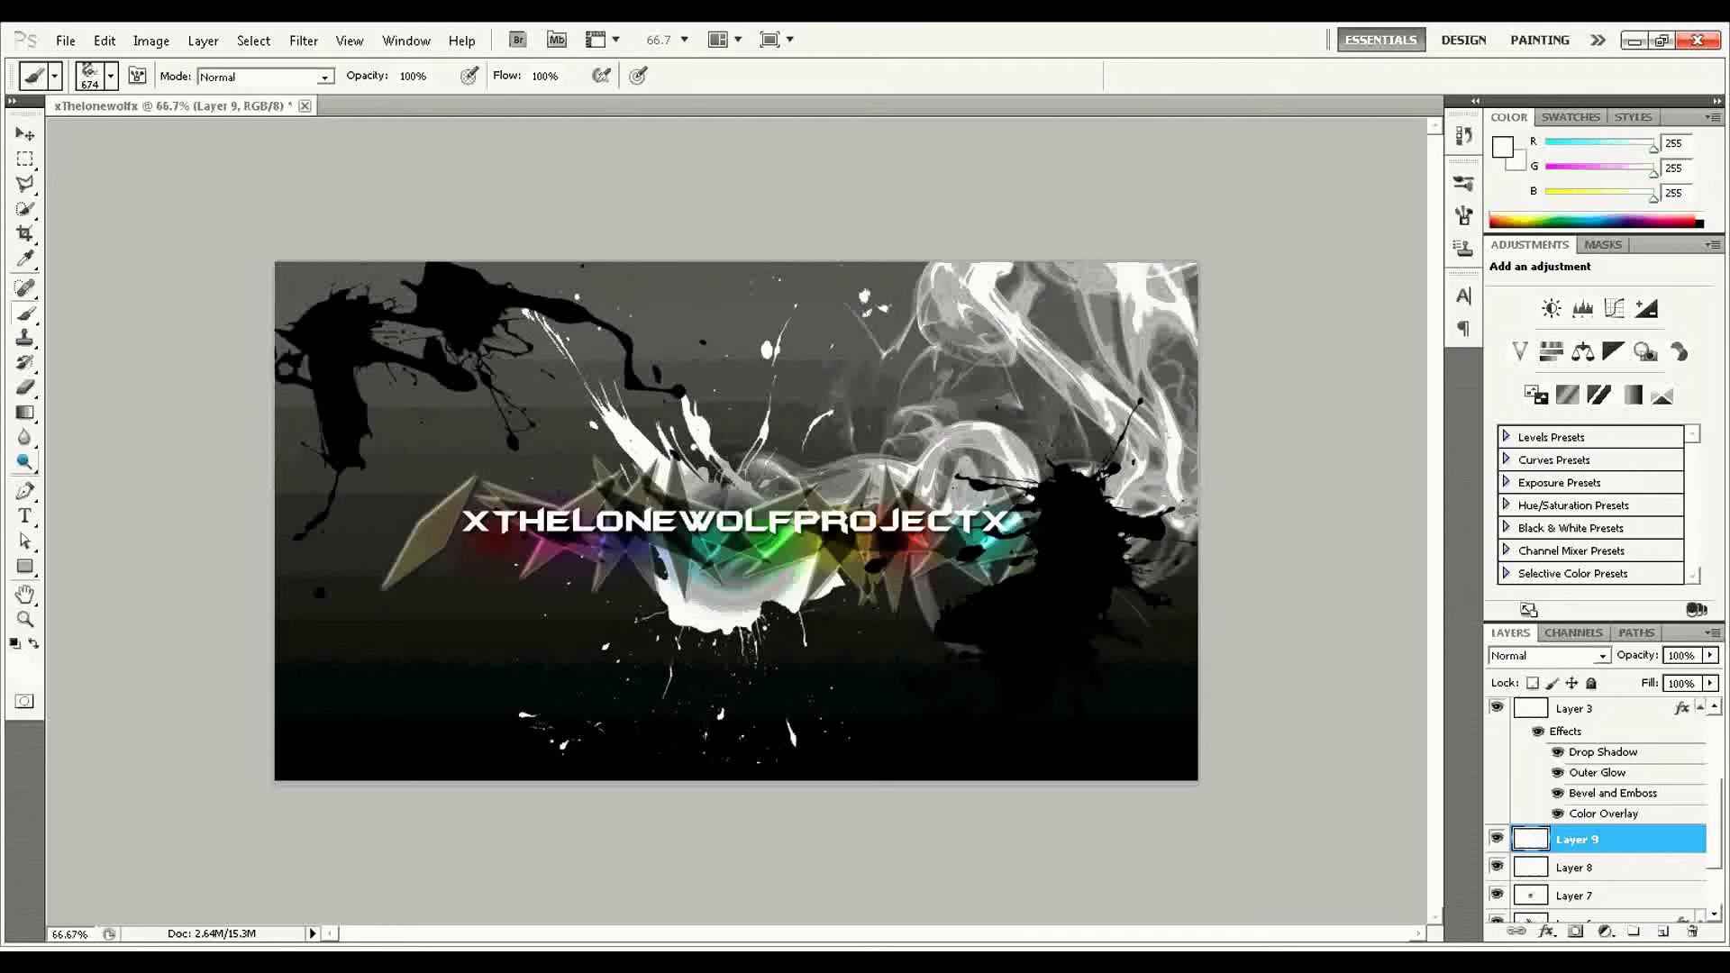
With the soft round brush, paint a red glow at the top-right corner.
click(111, 75)
scroll(142, 275, up, 5)
click(47, 222)
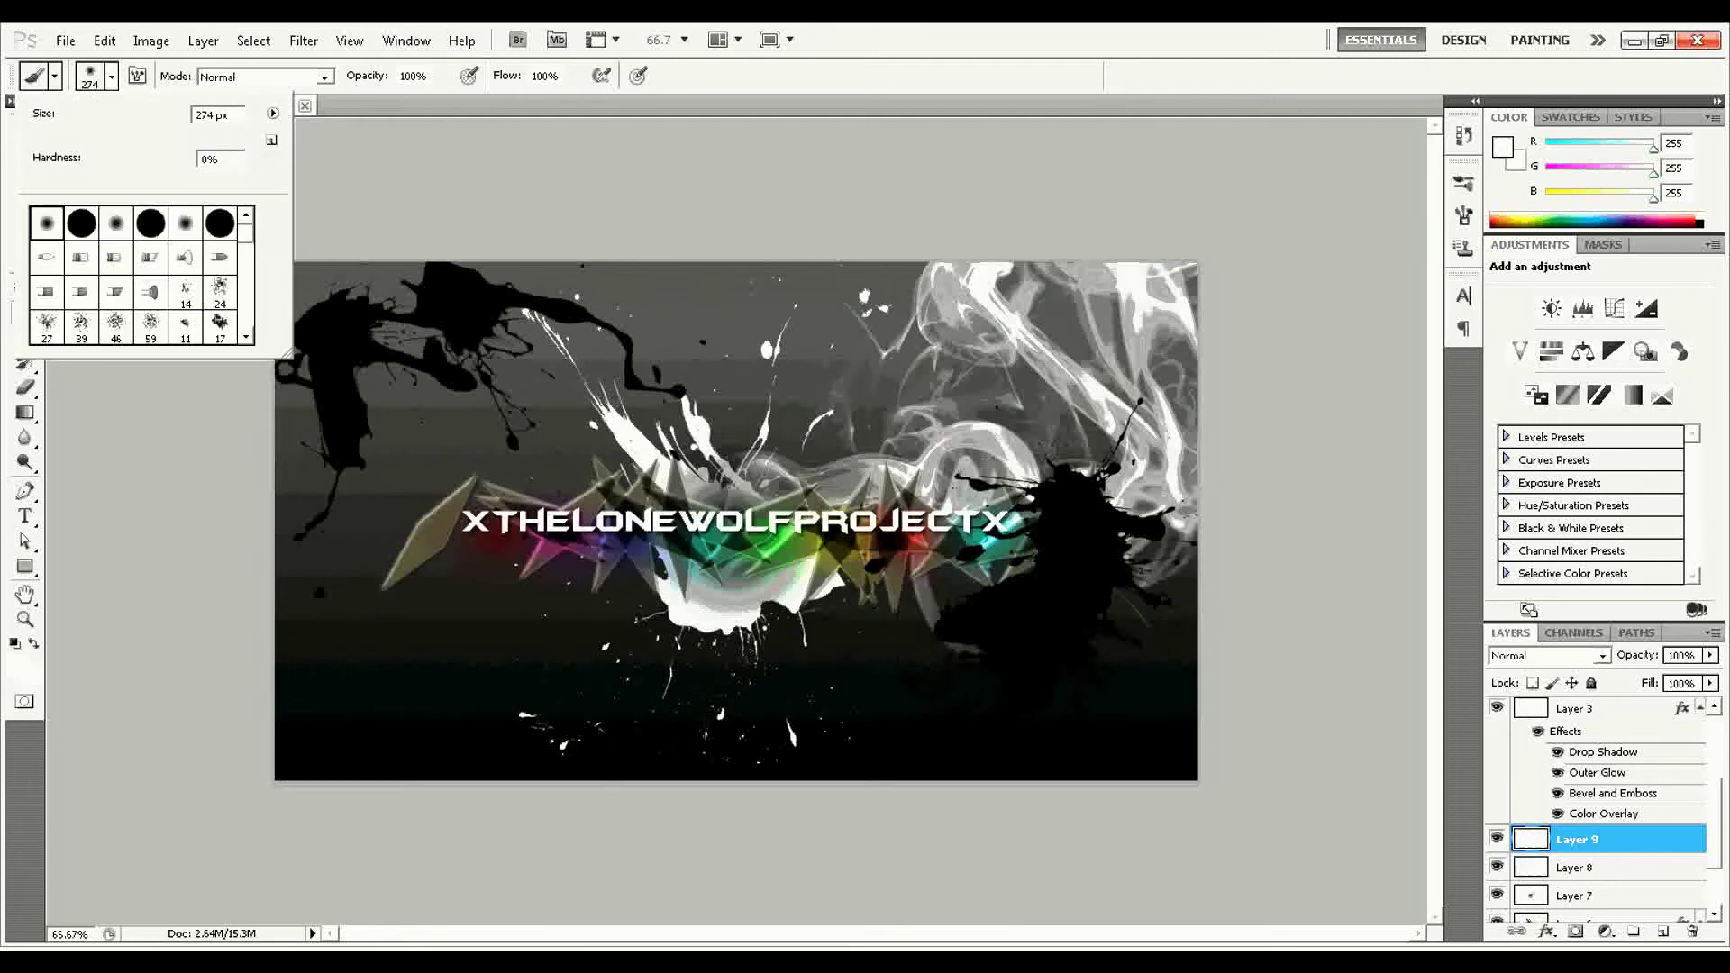
click(15, 642)
key(F1)
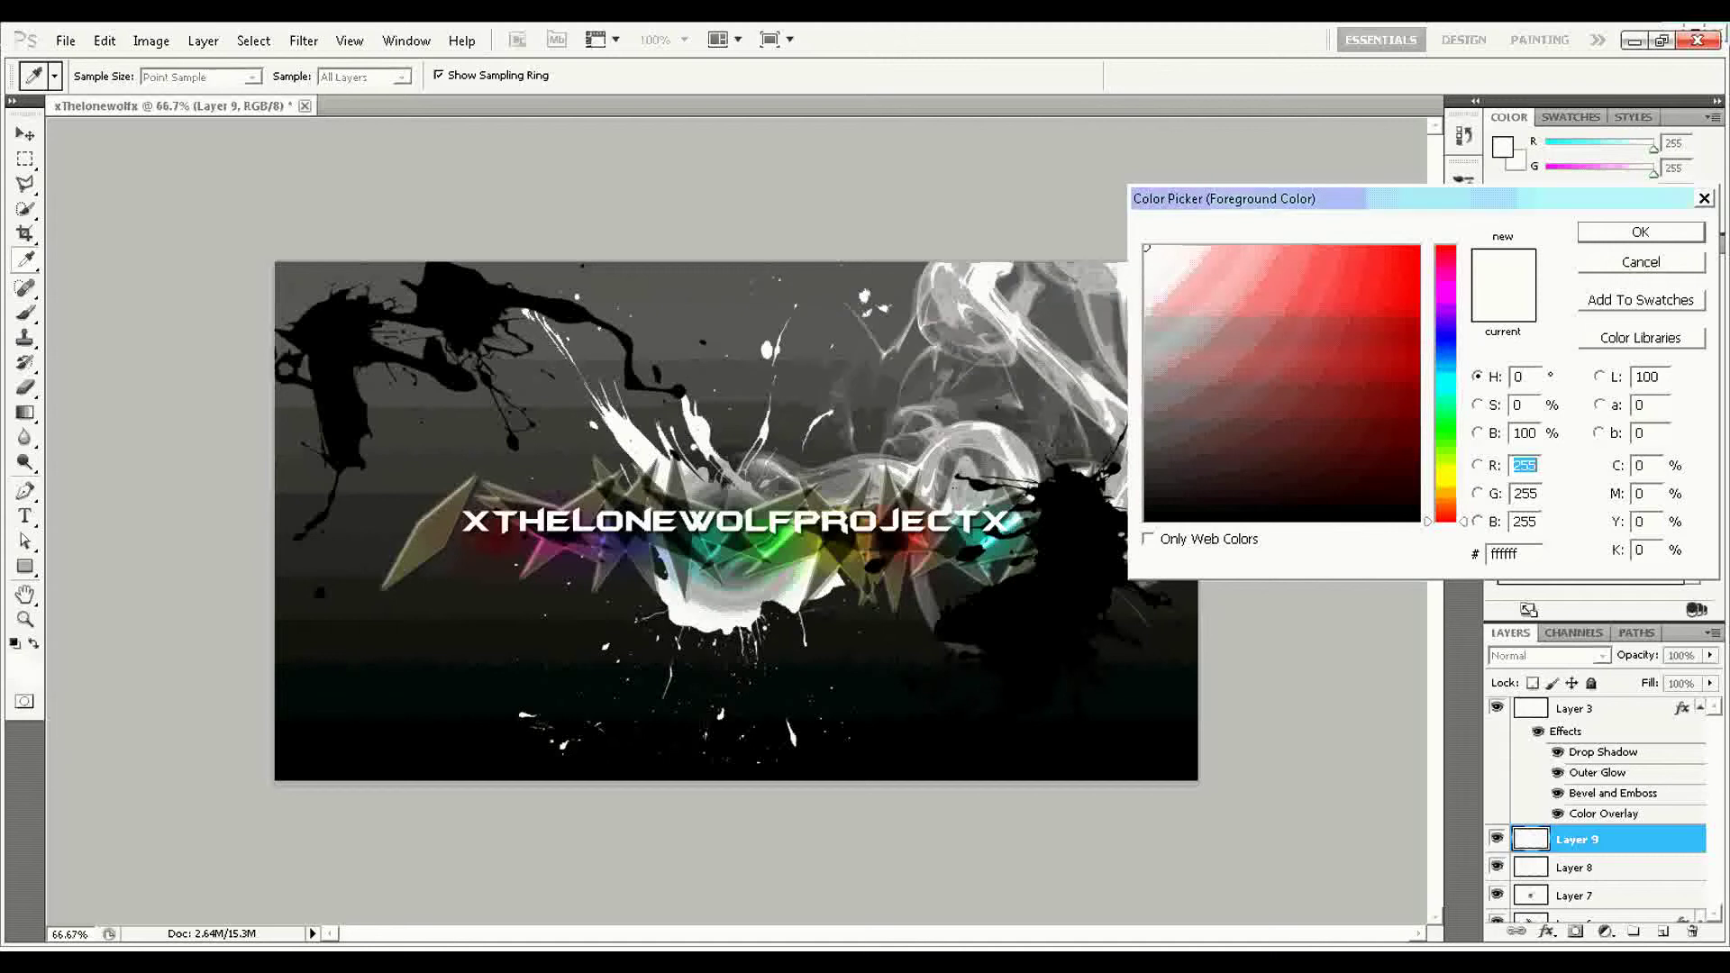
key(Return)
key(Return)
key(F1)
key(Return)
key(b)
Add blue, cyan and green glows over the upper-right smoke.
key(Return)
click(1171, 280)
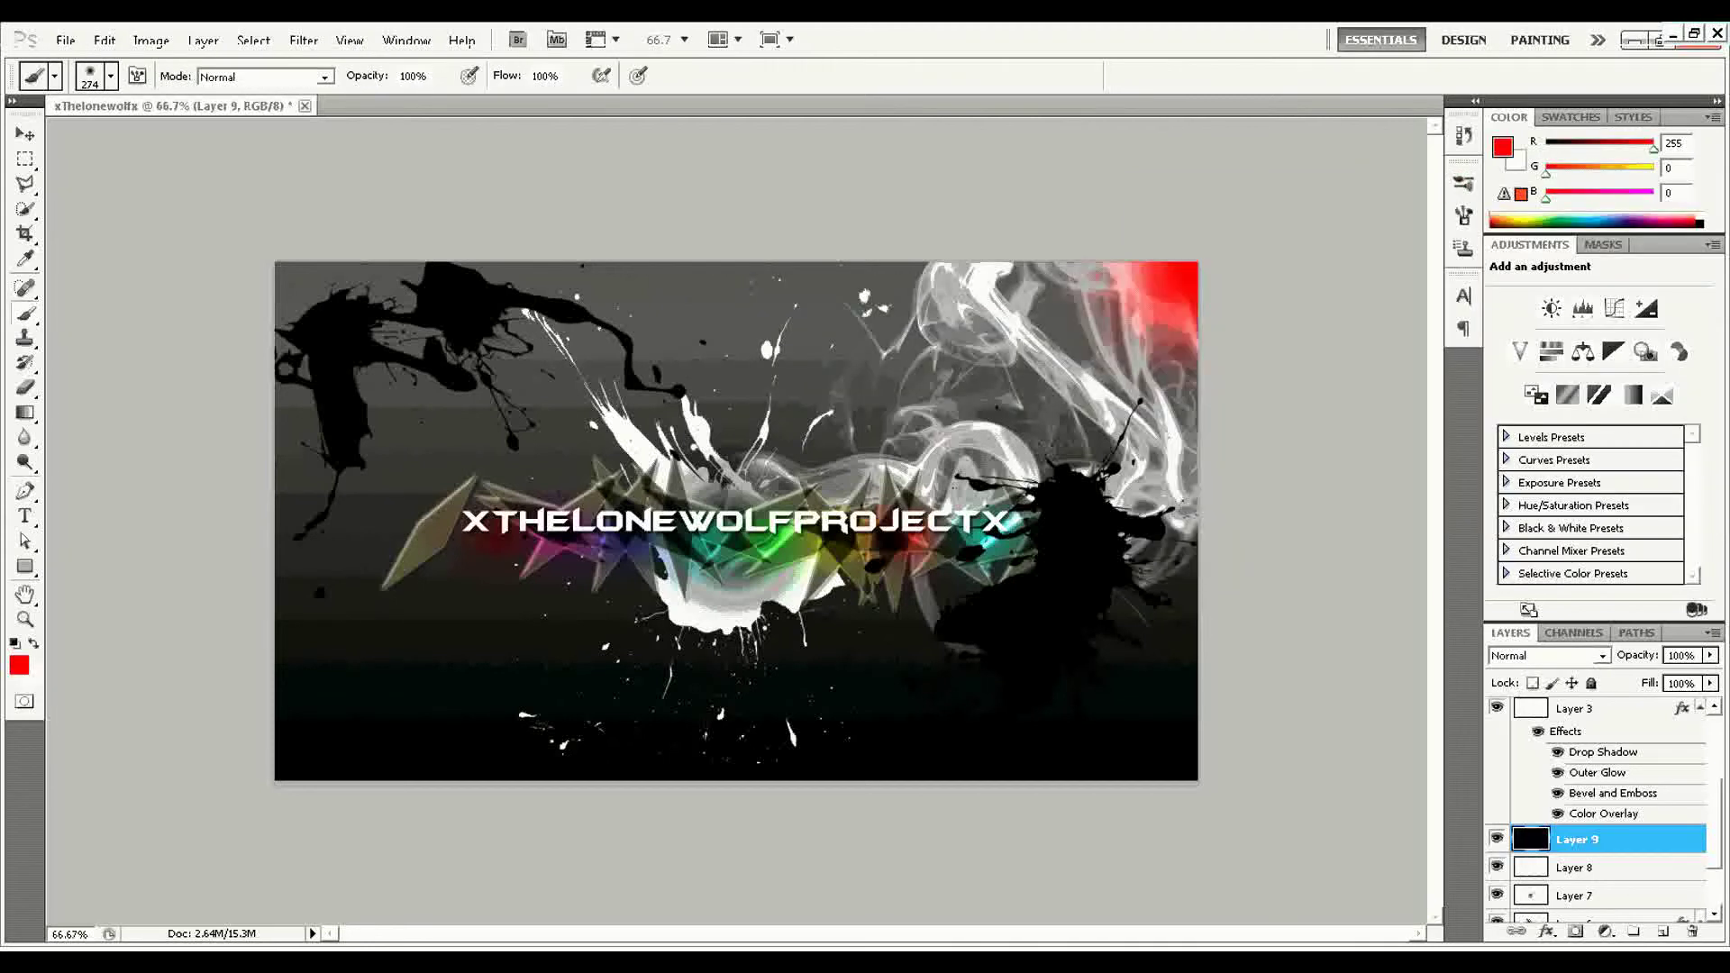
click(19, 665)
click(1457, 306)
key(Return)
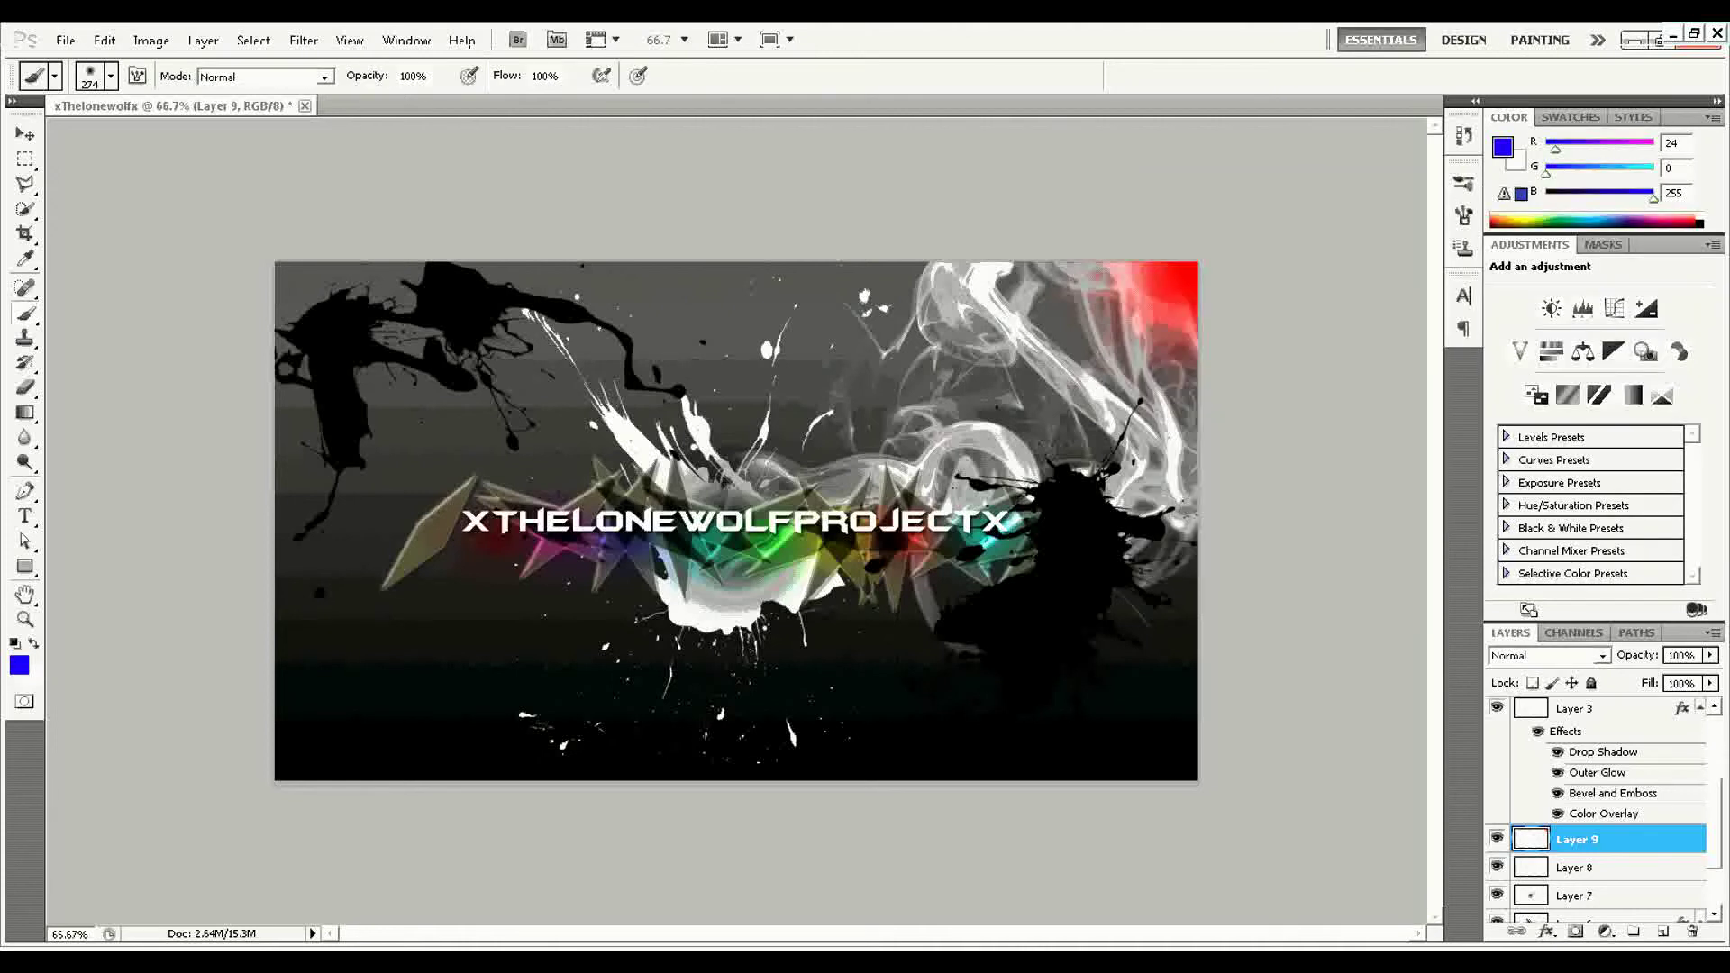
click(1036, 306)
click(19, 665)
click(1452, 388)
key(Return)
click(1135, 405)
click(18, 665)
click(1445, 426)
click(937, 324)
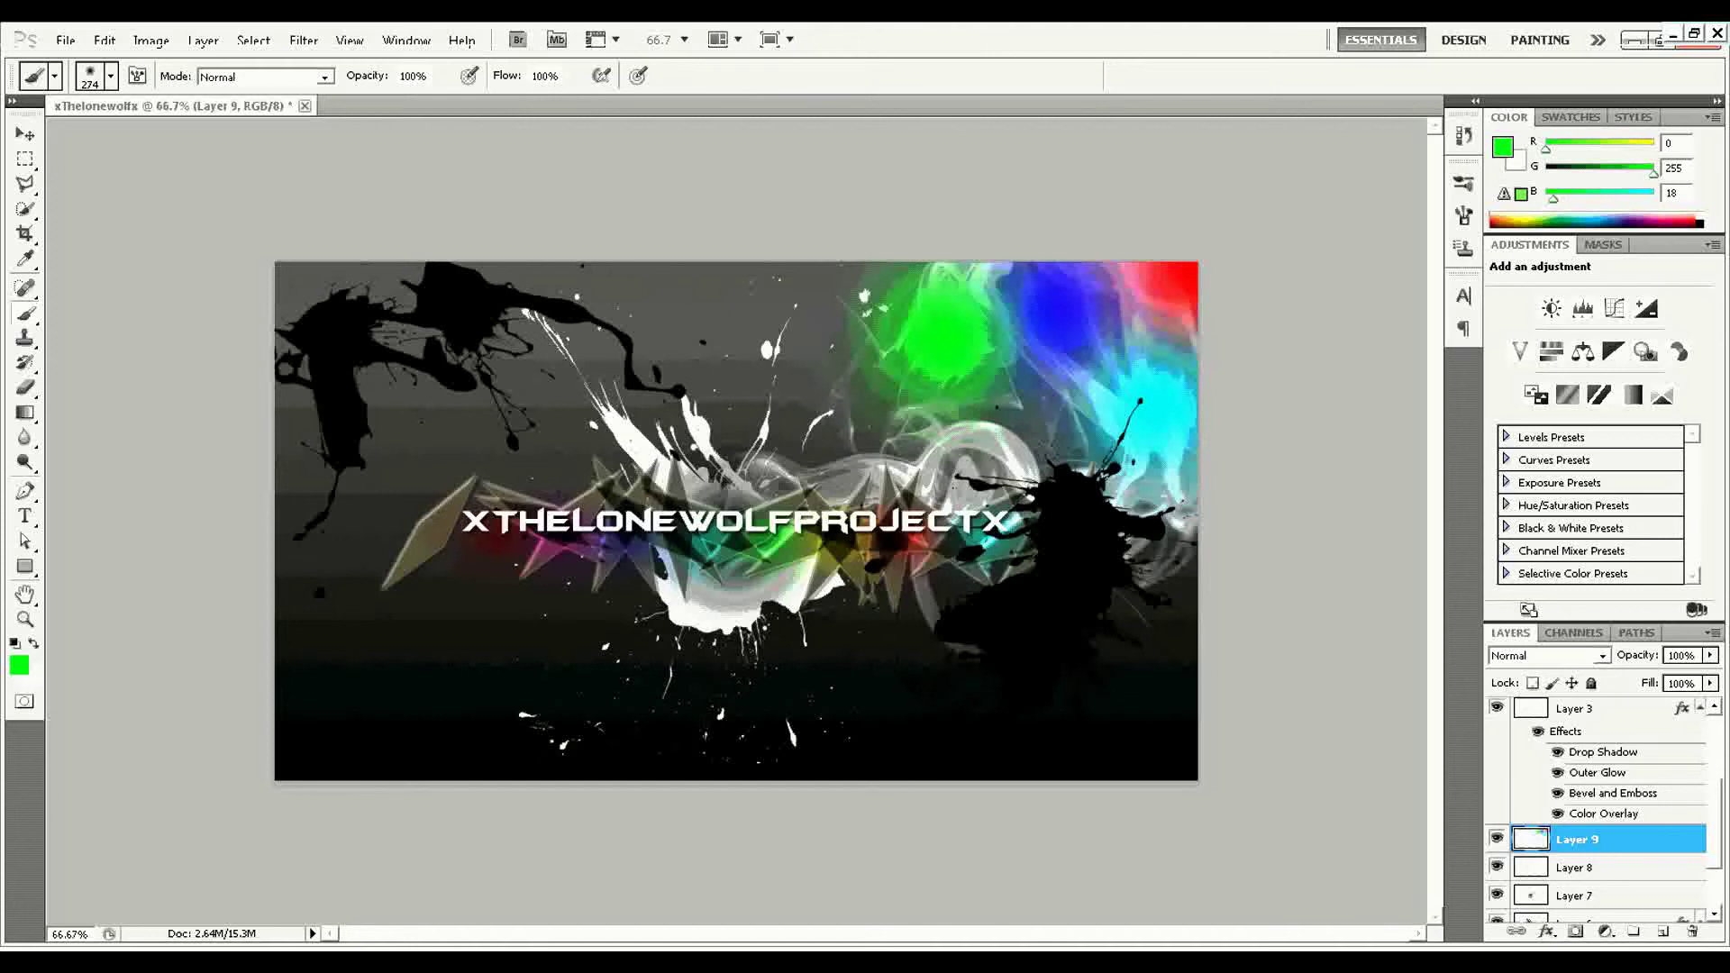
click(18, 665)
Add yellow and magenta glows, then set Layer 9's blend mode to Overlay.
click(1444, 489)
click(1637, 231)
click(987, 442)
click(19, 665)
click(1421, 270)
click(1640, 231)
click(1149, 547)
click(1547, 655)
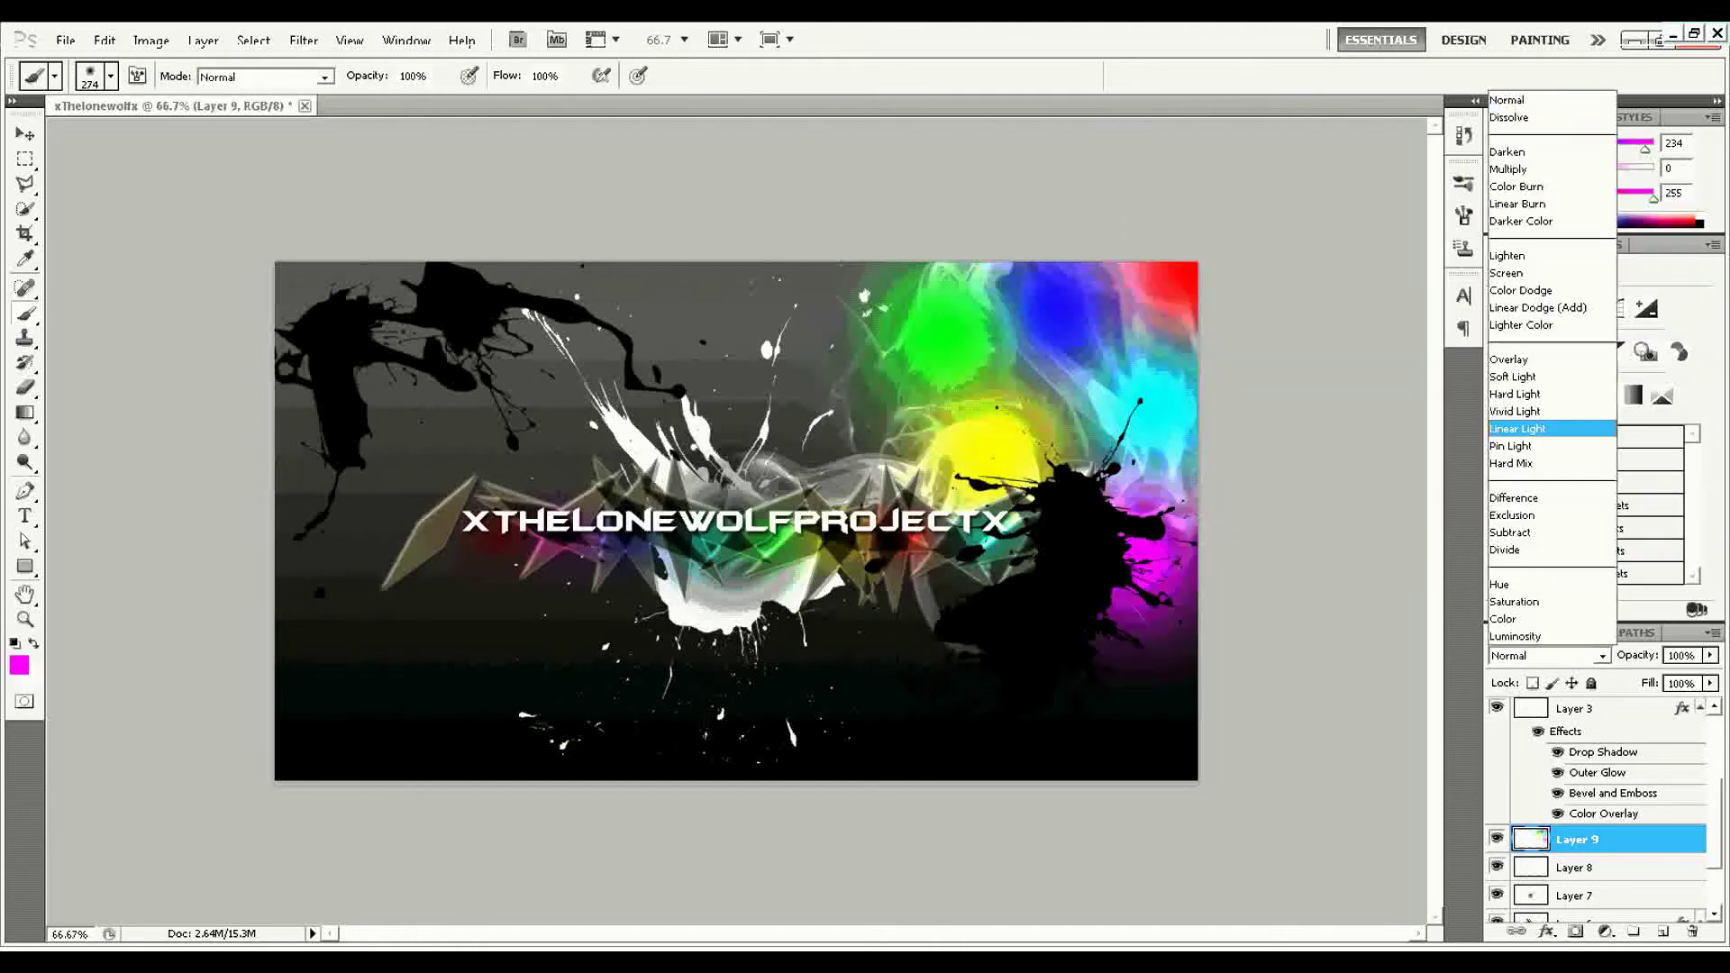
click(1536, 359)
Select Layer 6 and check its layer style without changing it.
key(v)
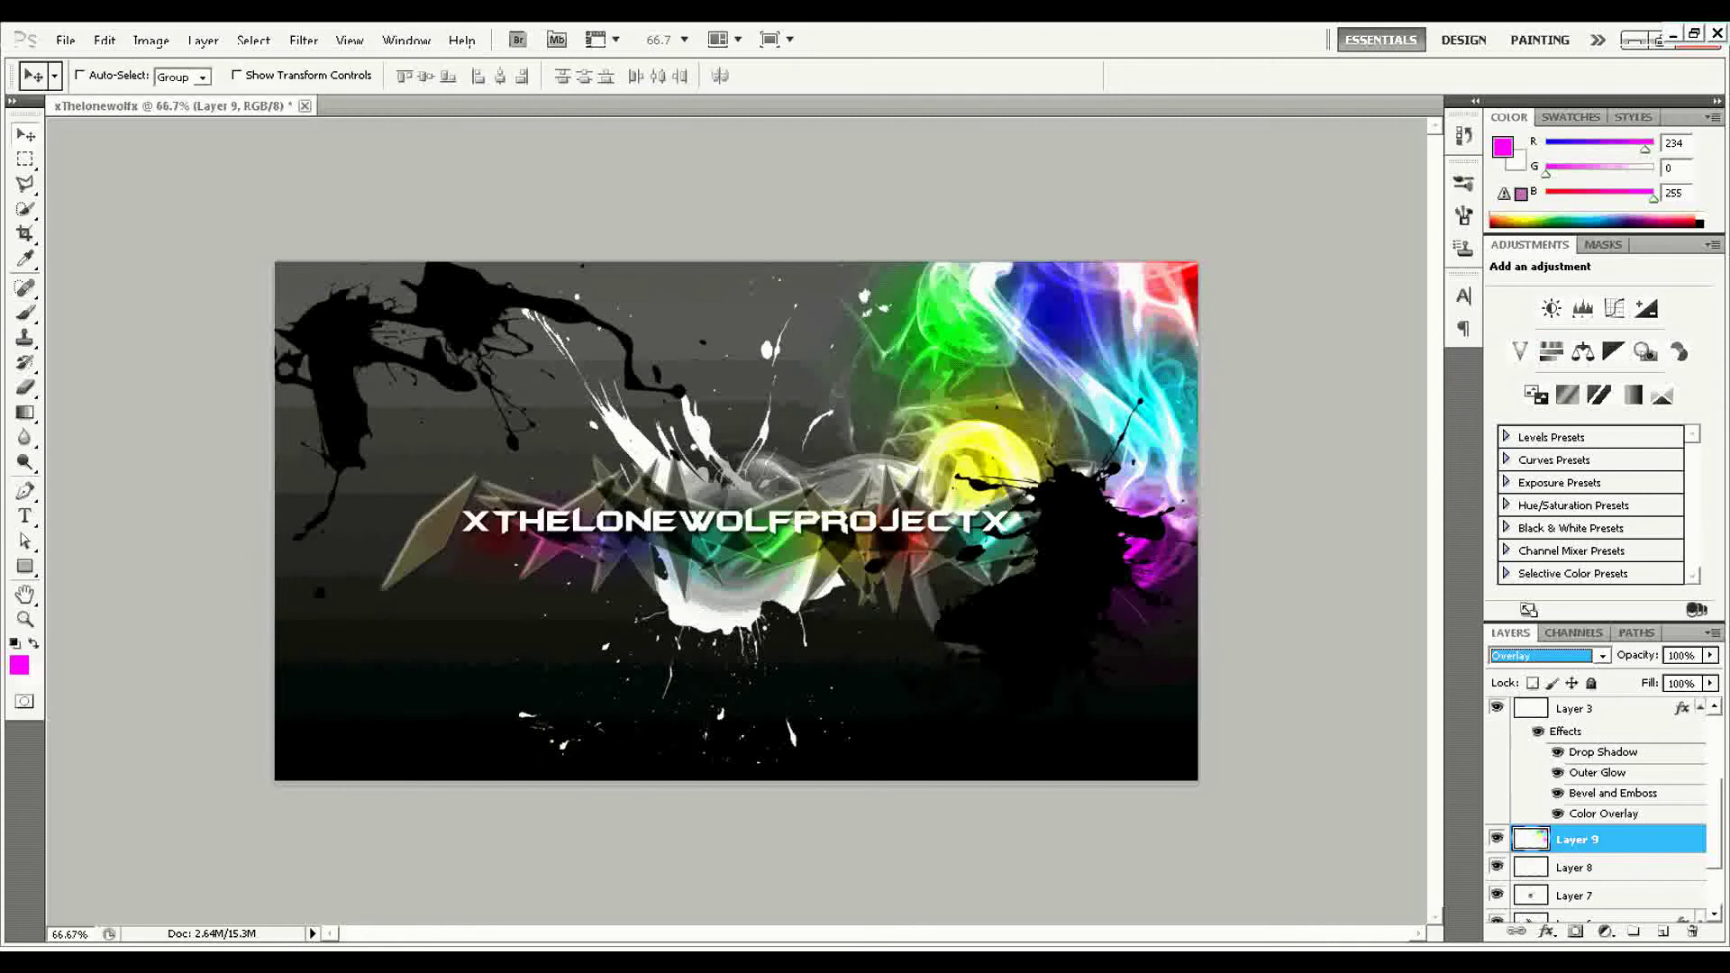
key(alt+bracketleft)
key(alt+bracketleft)
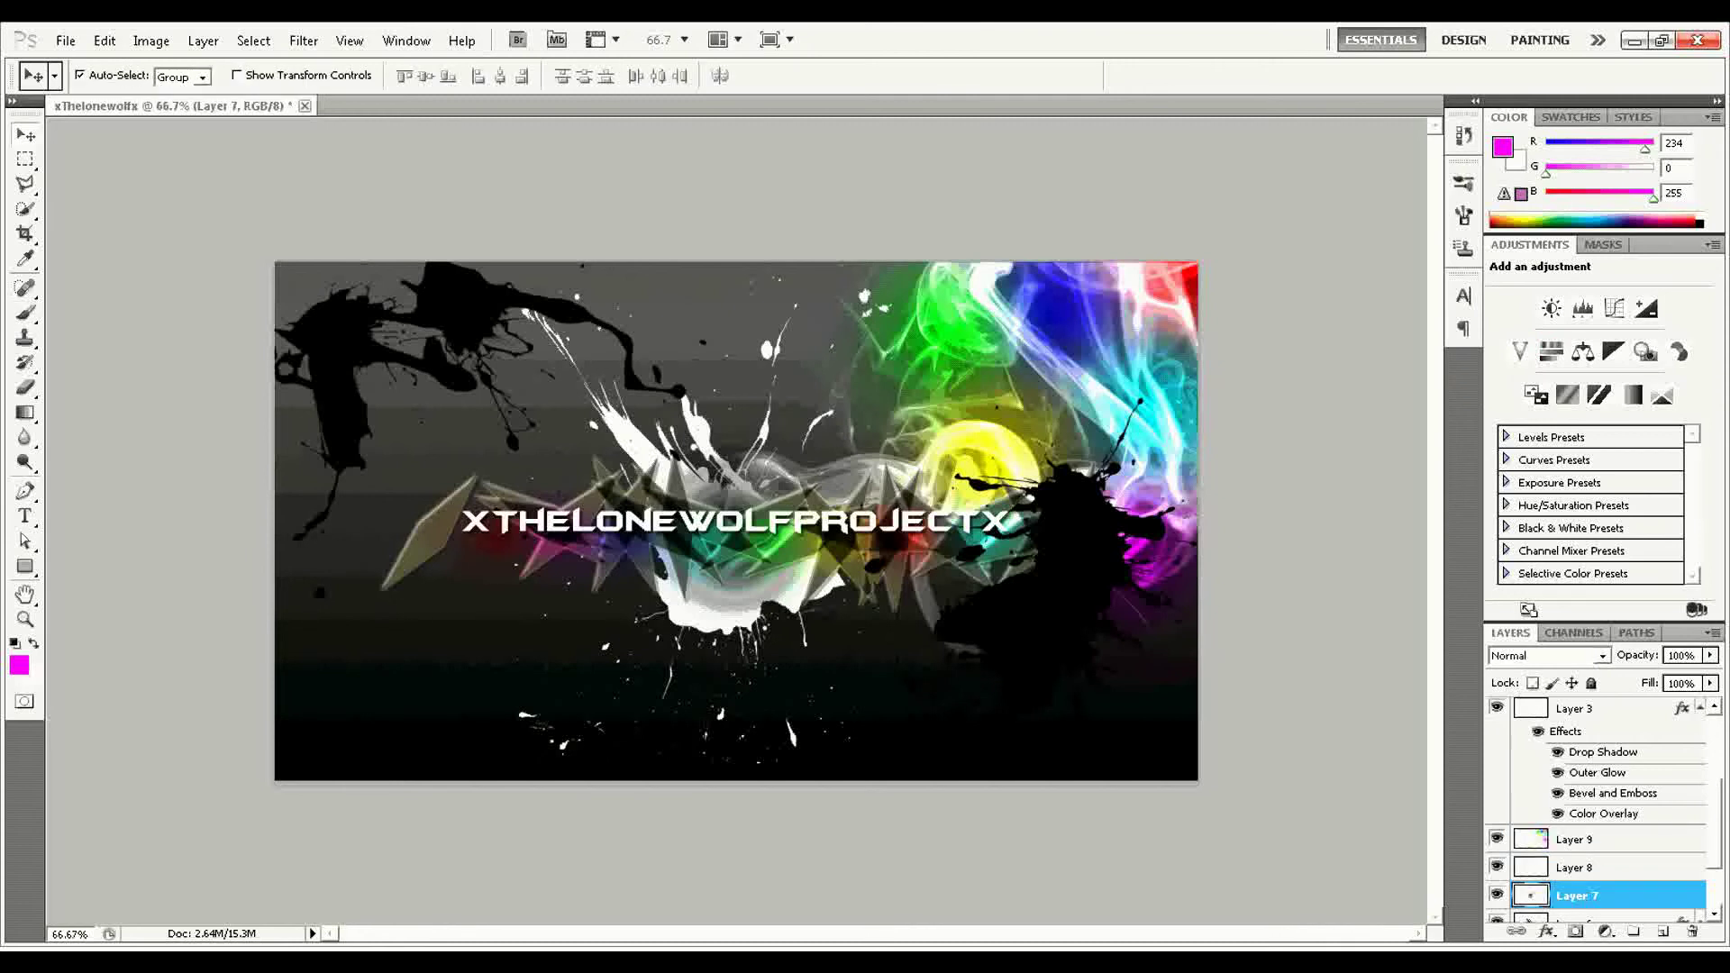
key(alt+bracketleft)
right_click(1577, 866)
click(1514, 417)
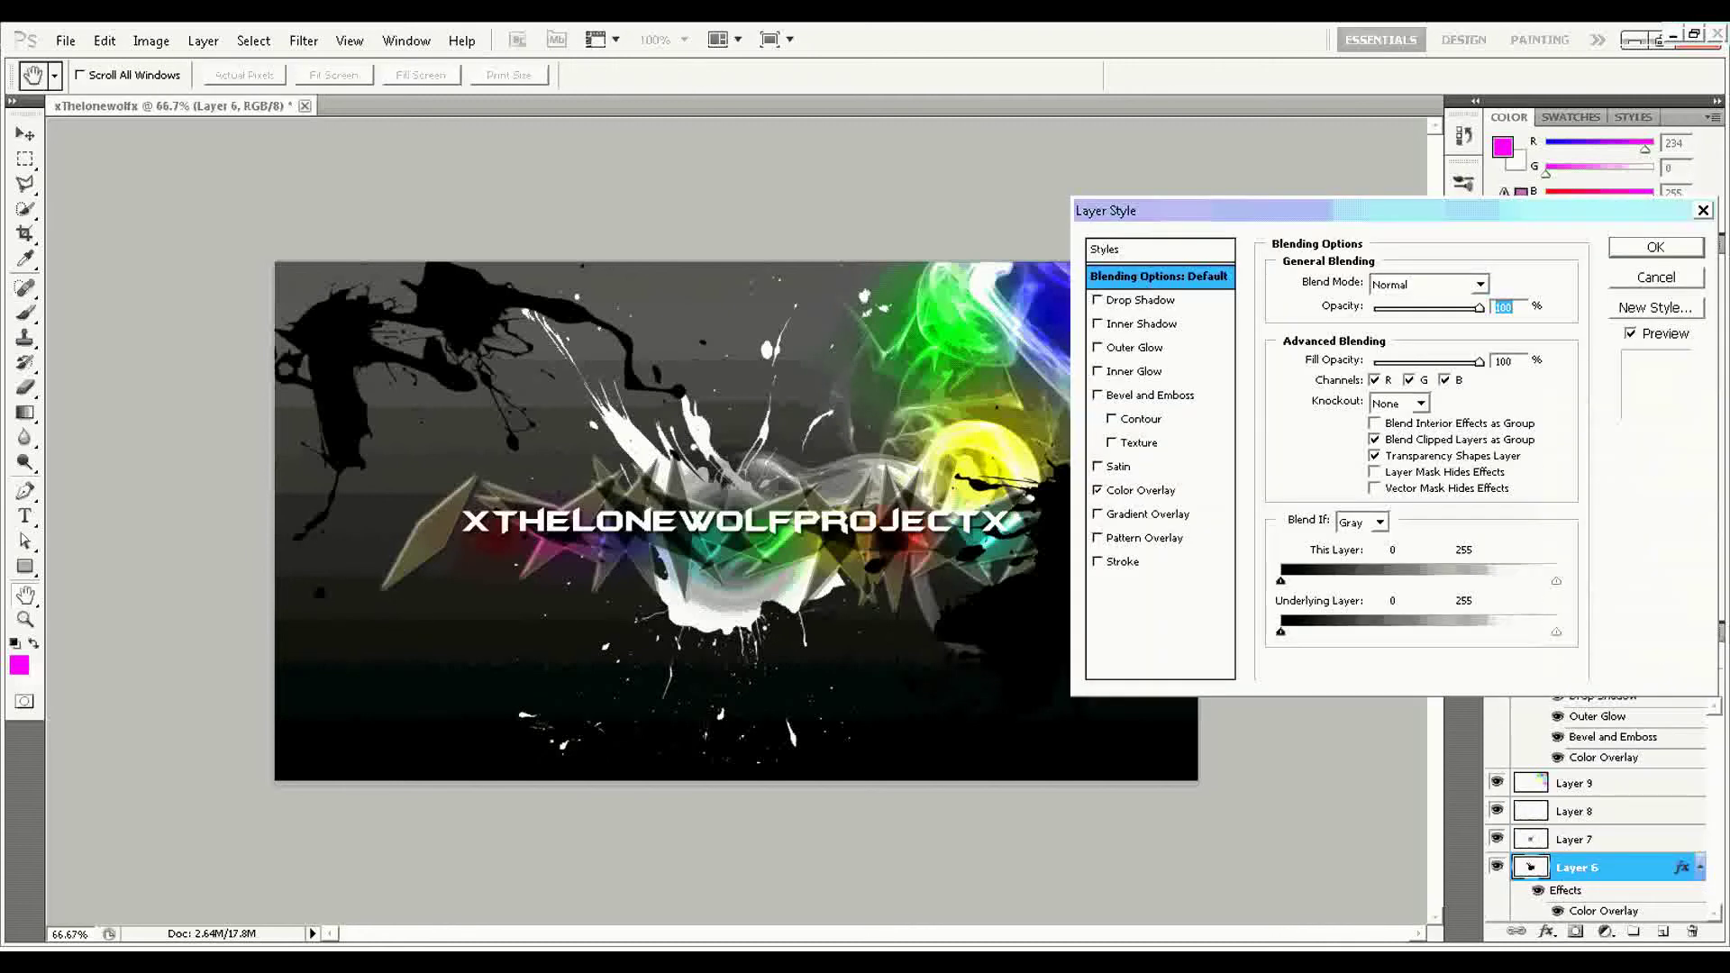
click(1134, 347)
key(Escape)
Give Layer 5's splatters a white Color Overlay and add Layer 10 above.
key(alt+bracketleft)
right_click(1543, 712)
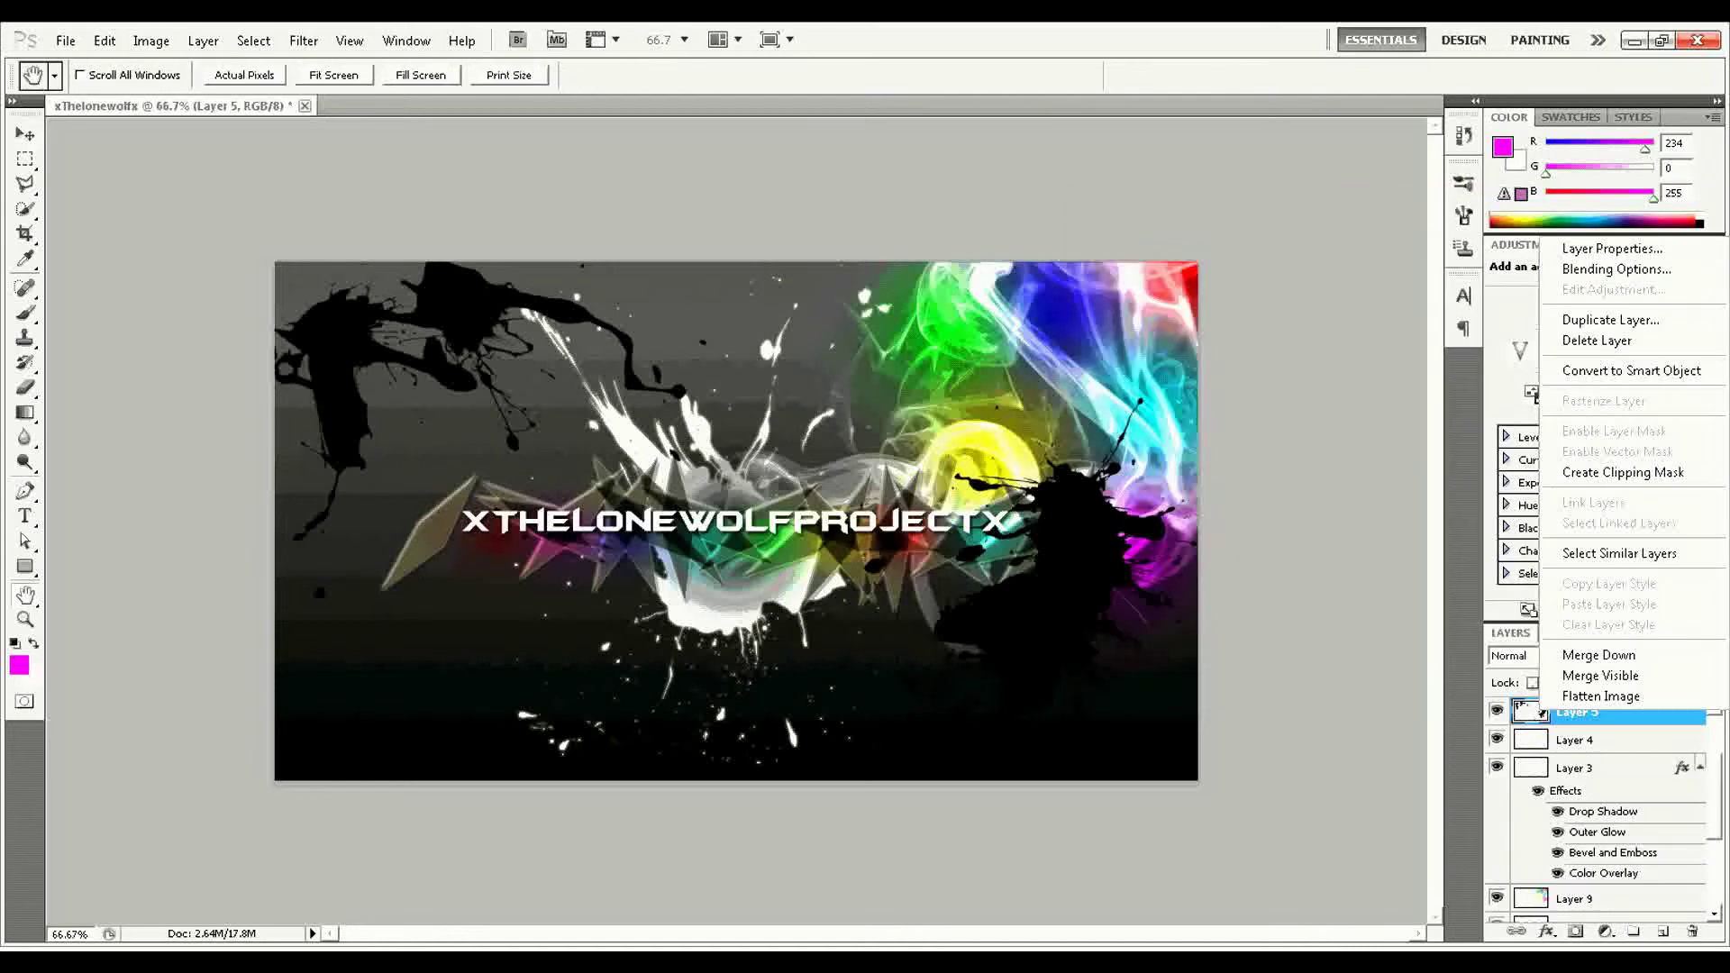
click(1616, 268)
click(1141, 489)
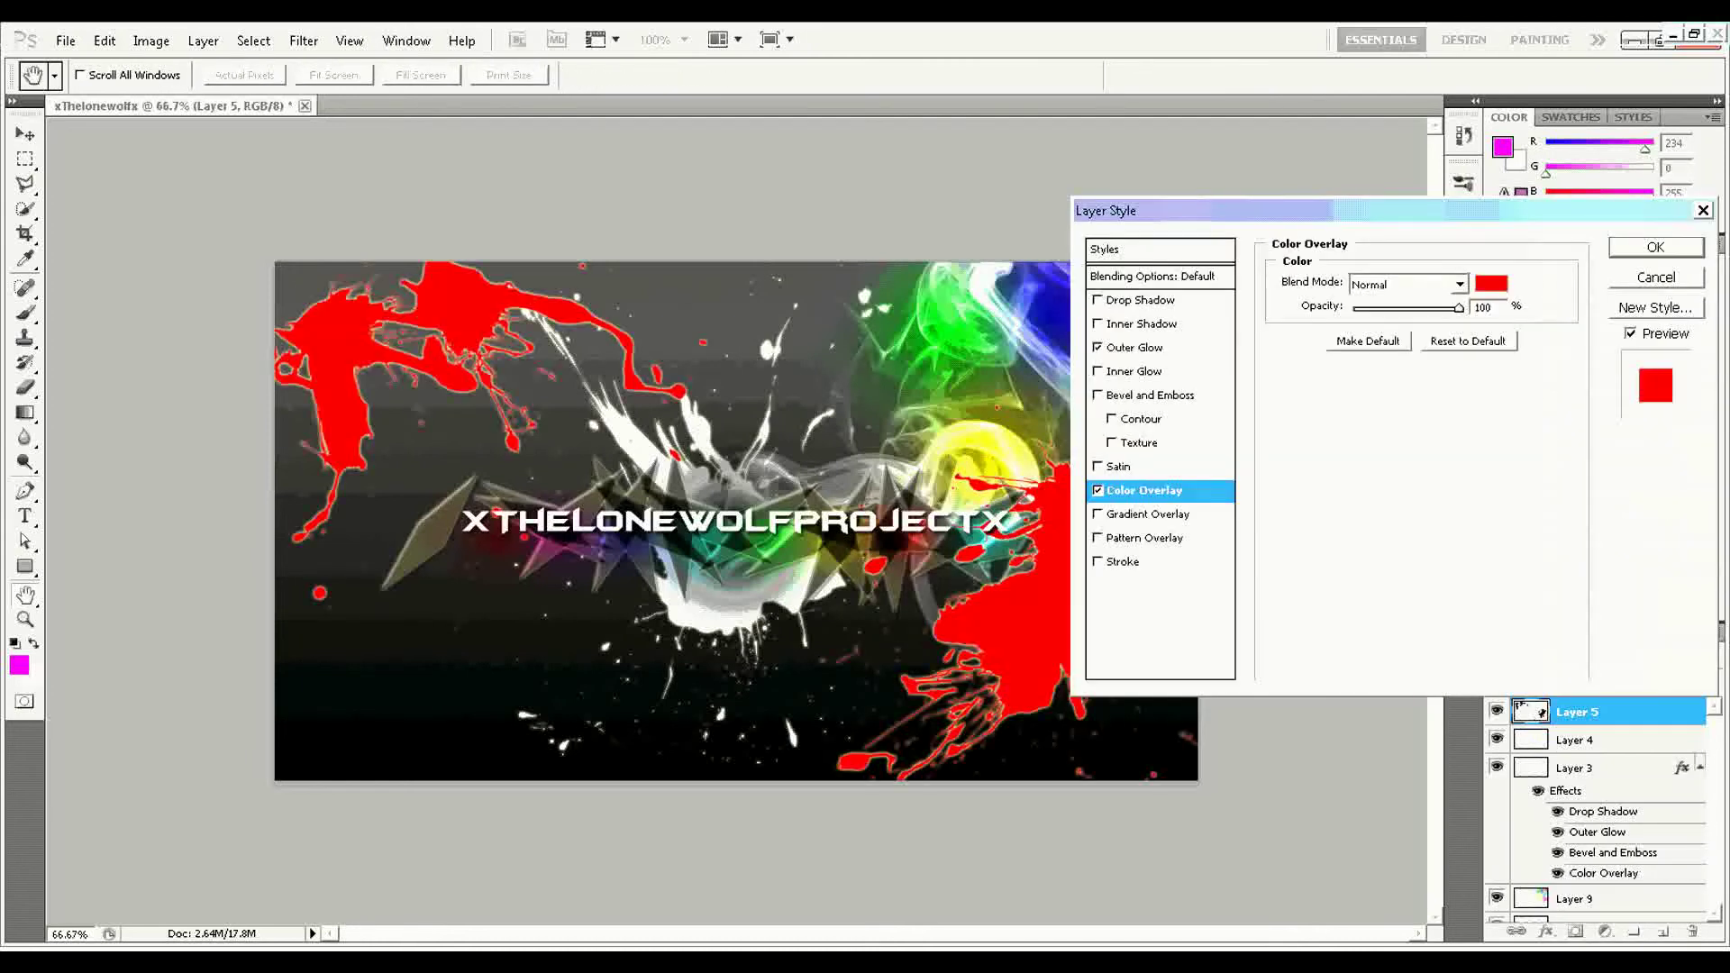
click(1491, 282)
key(Return)
key(Return)
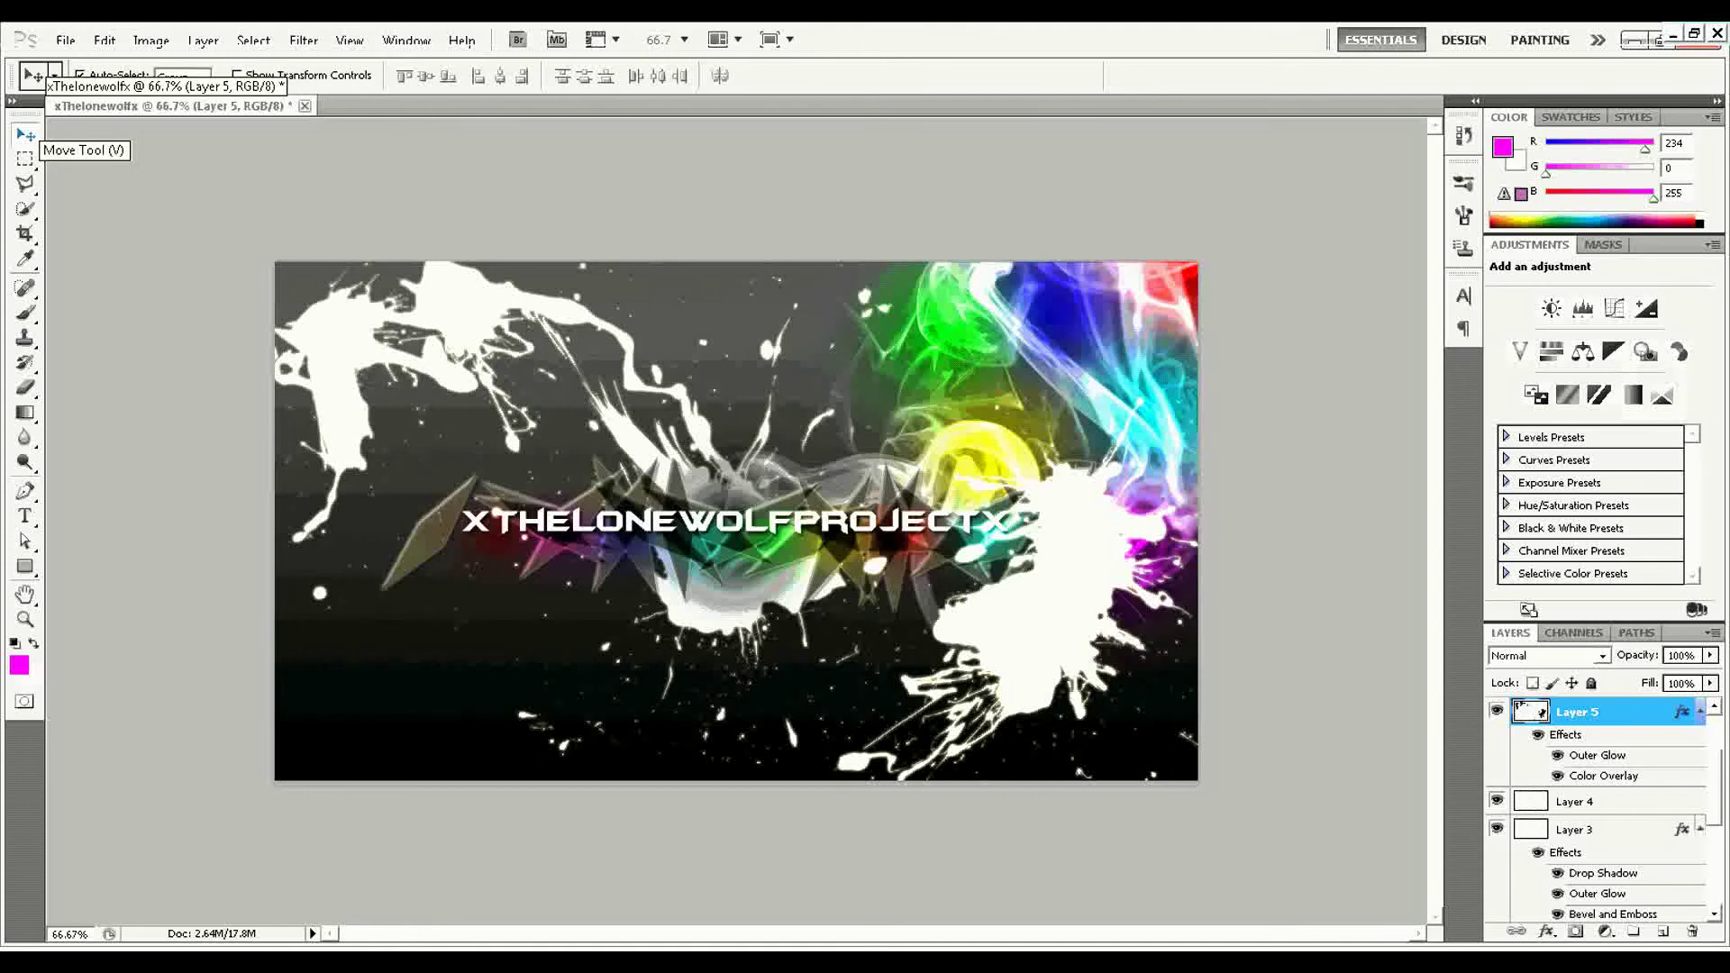
click(1663, 932)
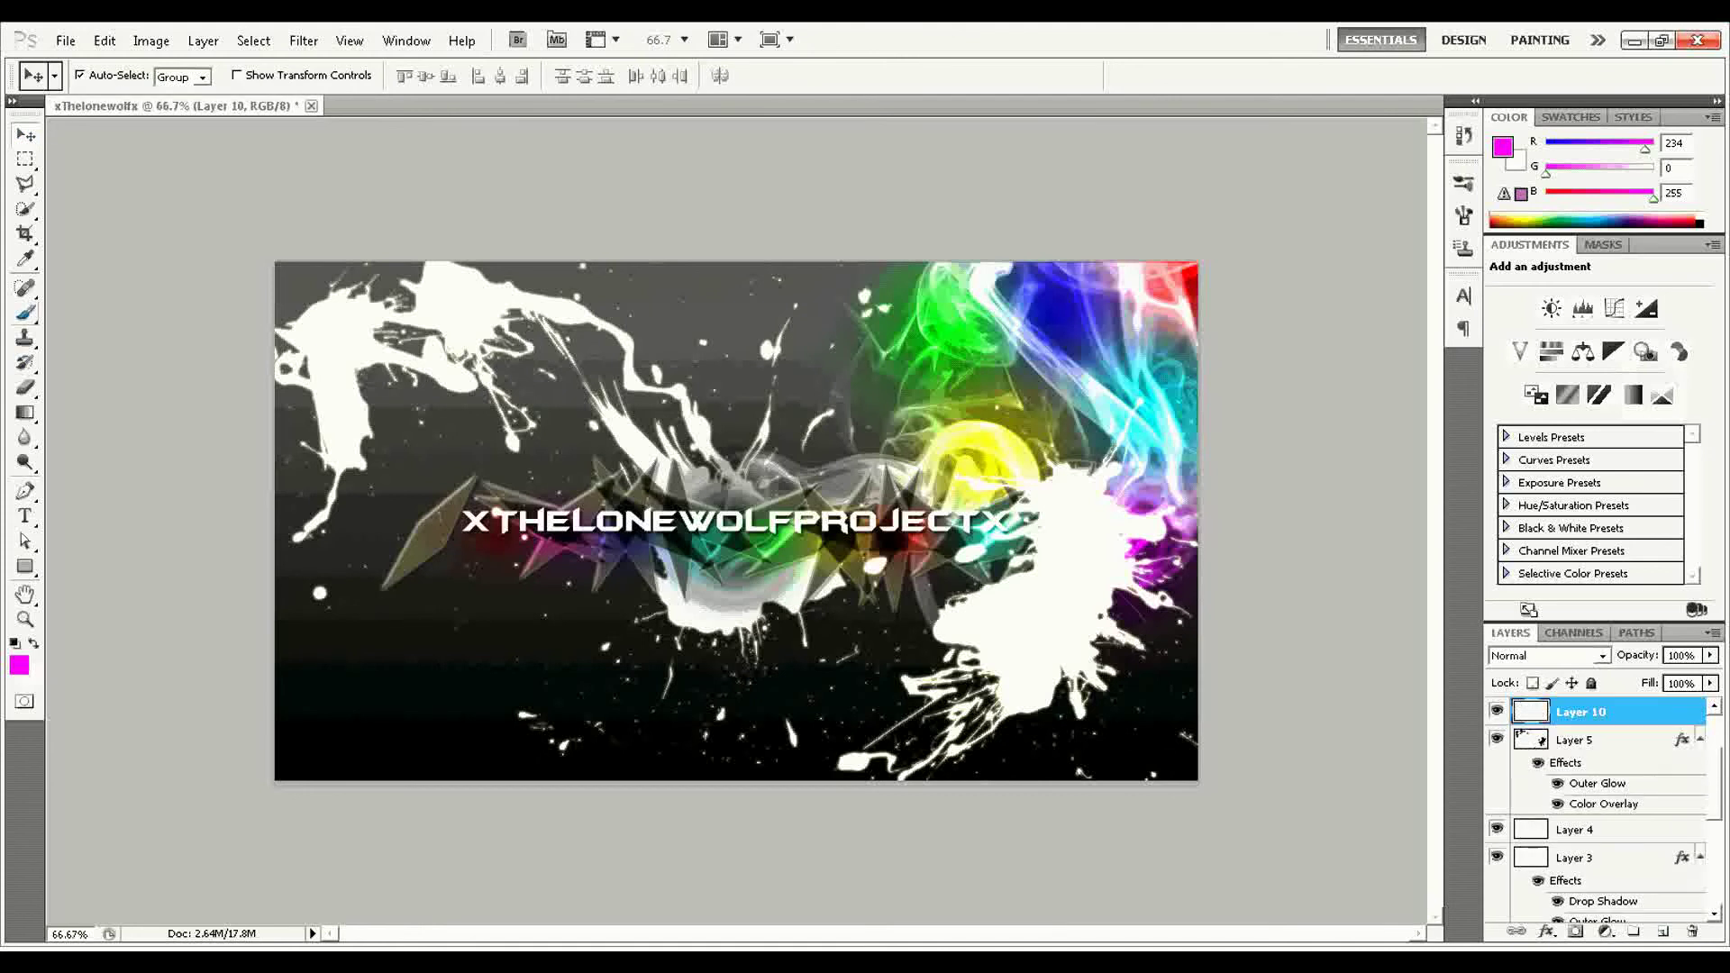
Stamp the 675 px smoke brush in the lower-left corner.
key(b)
click(111, 77)
click(115, 309)
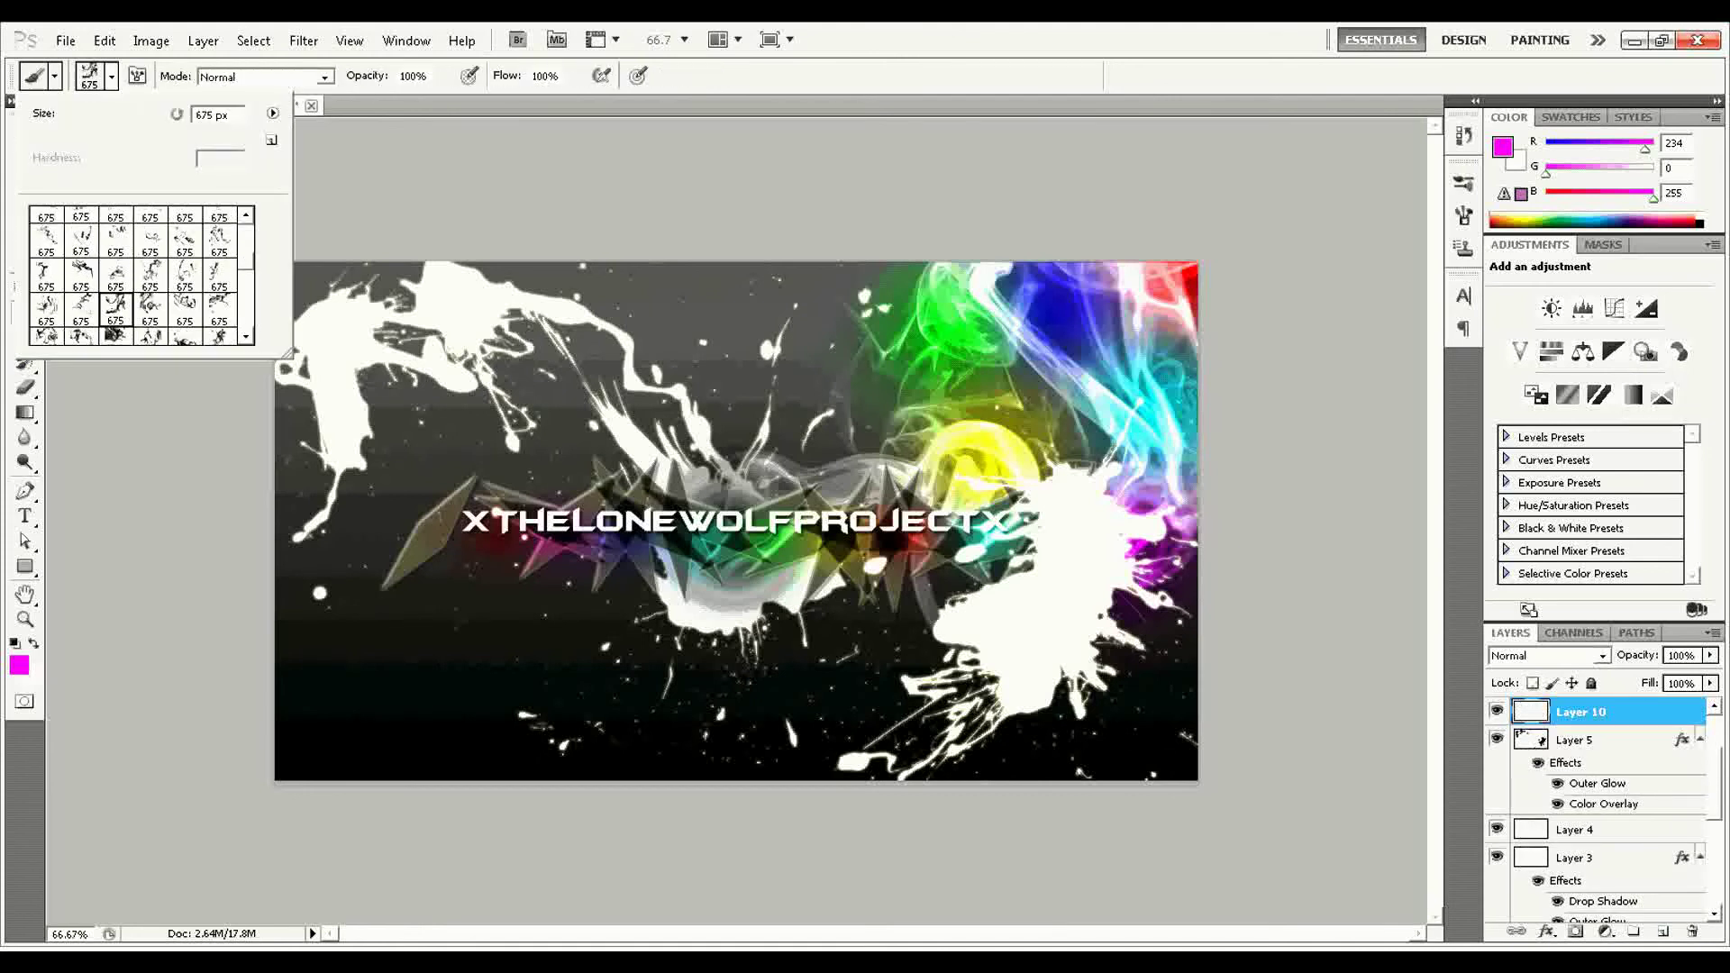
key(F5)
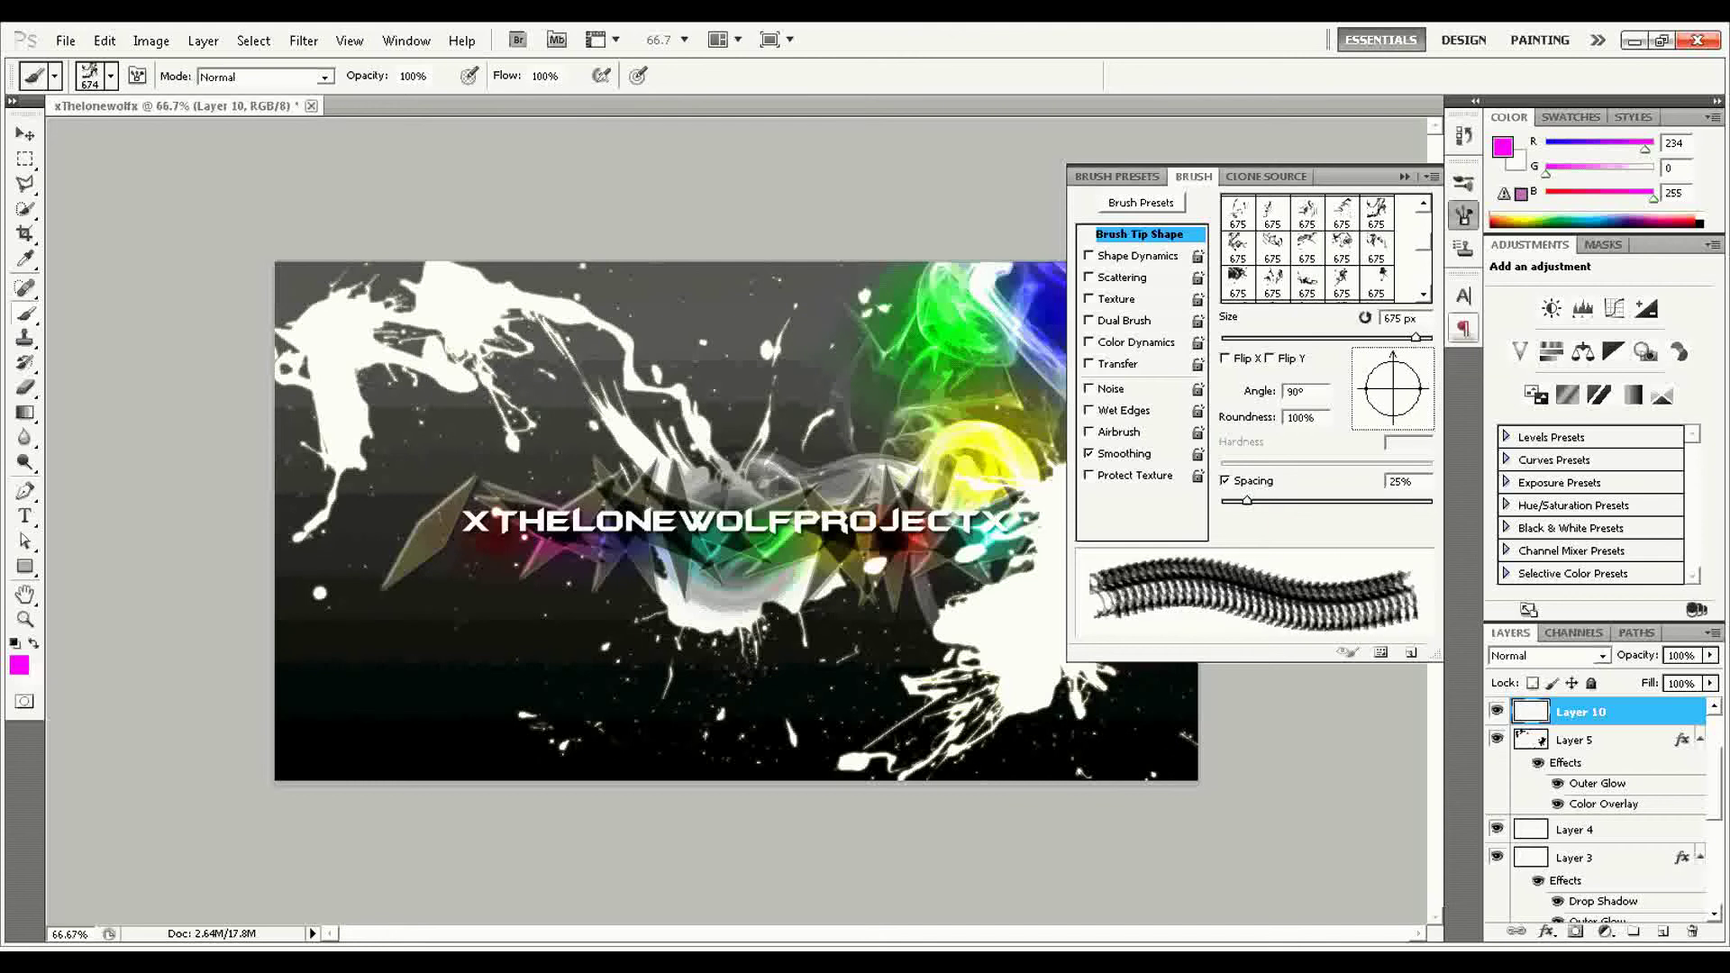
key(F5)
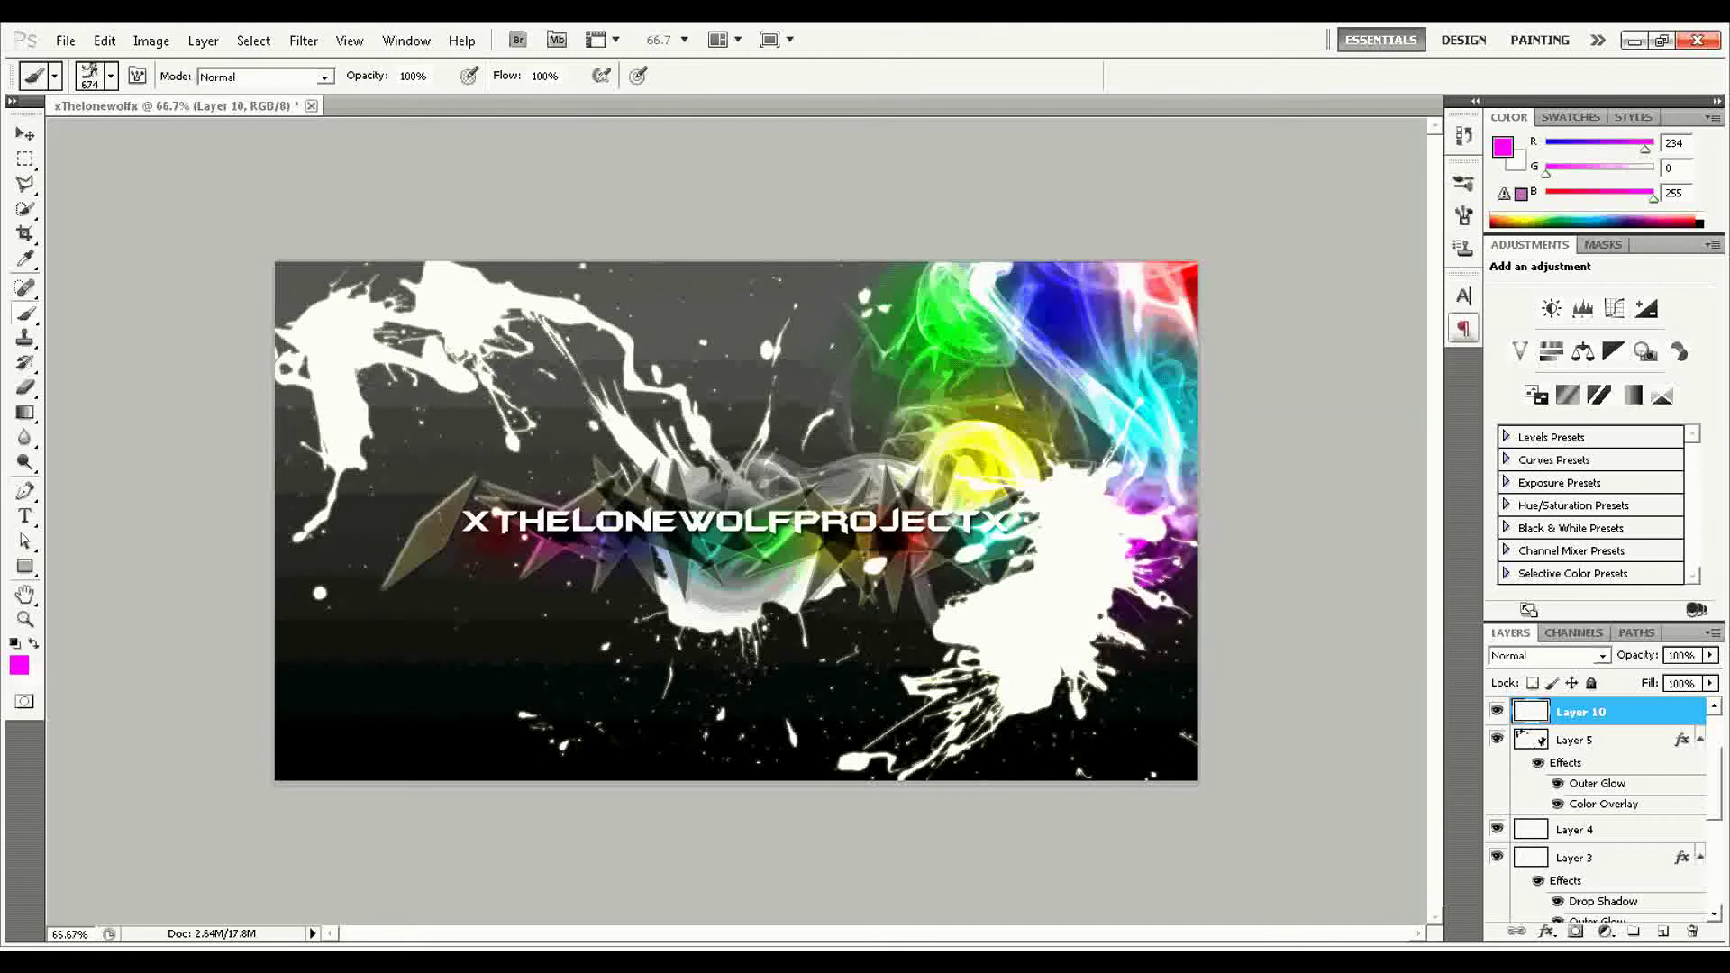
click(369, 703)
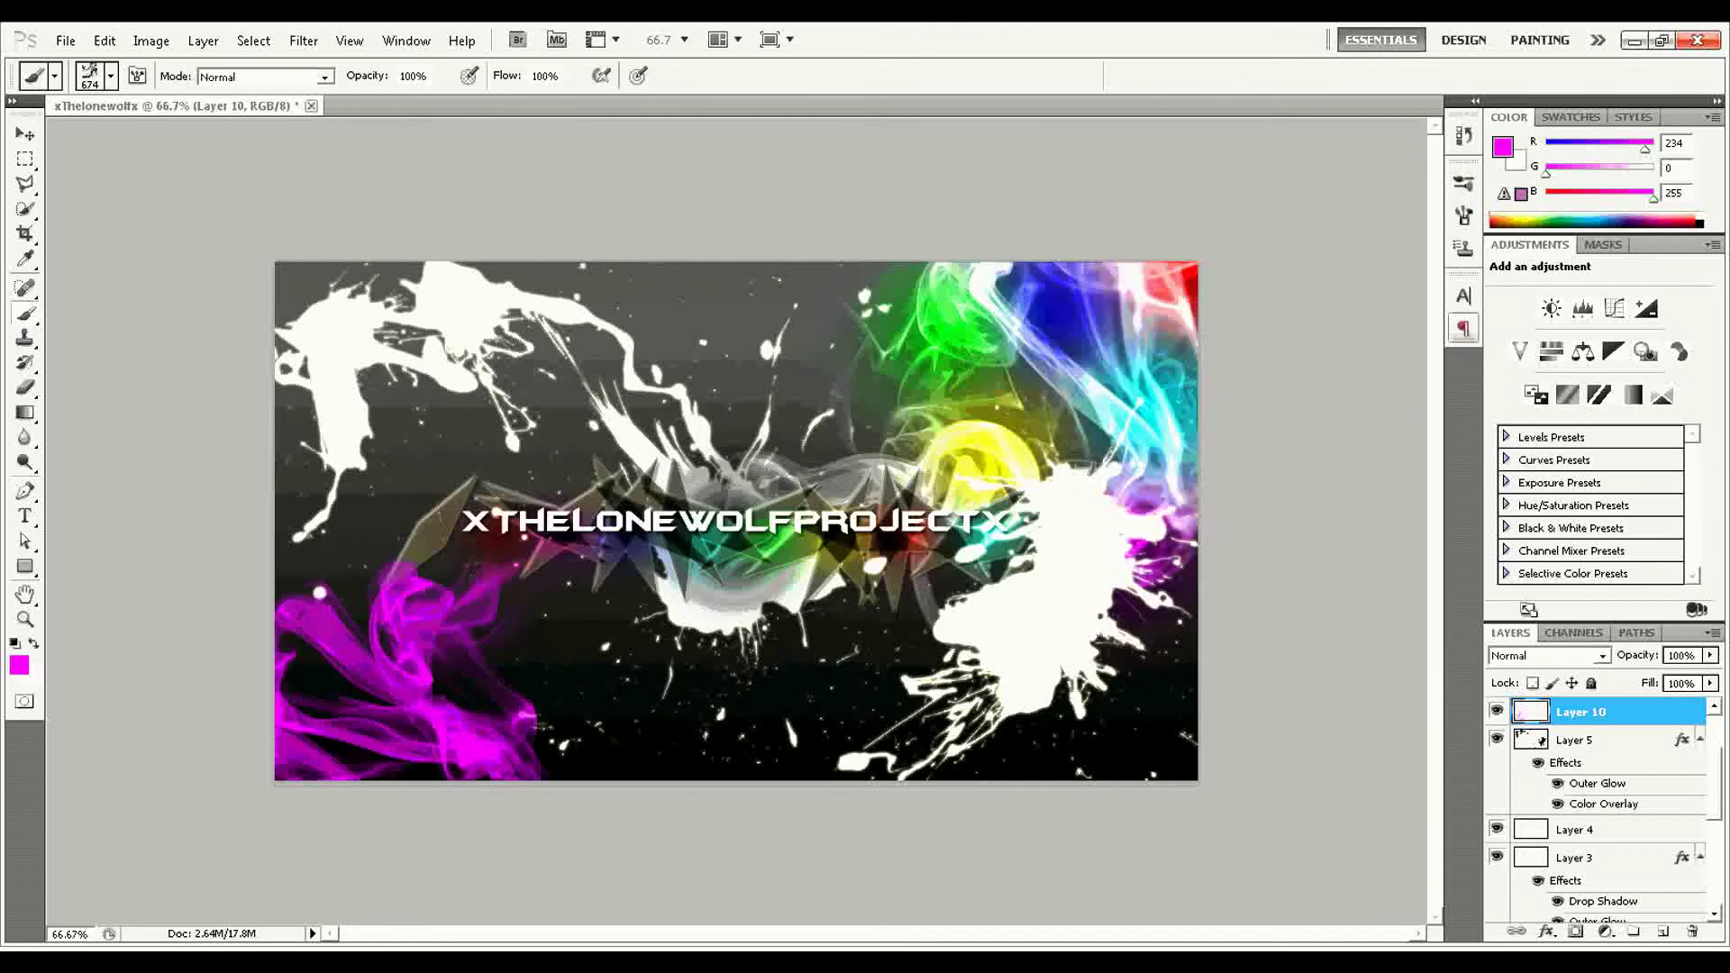
Apply a white Color Overlay to Layer 10's smoke and add new Layer 11.
right_click(1581, 712)
click(1586, 266)
click(1647, 233)
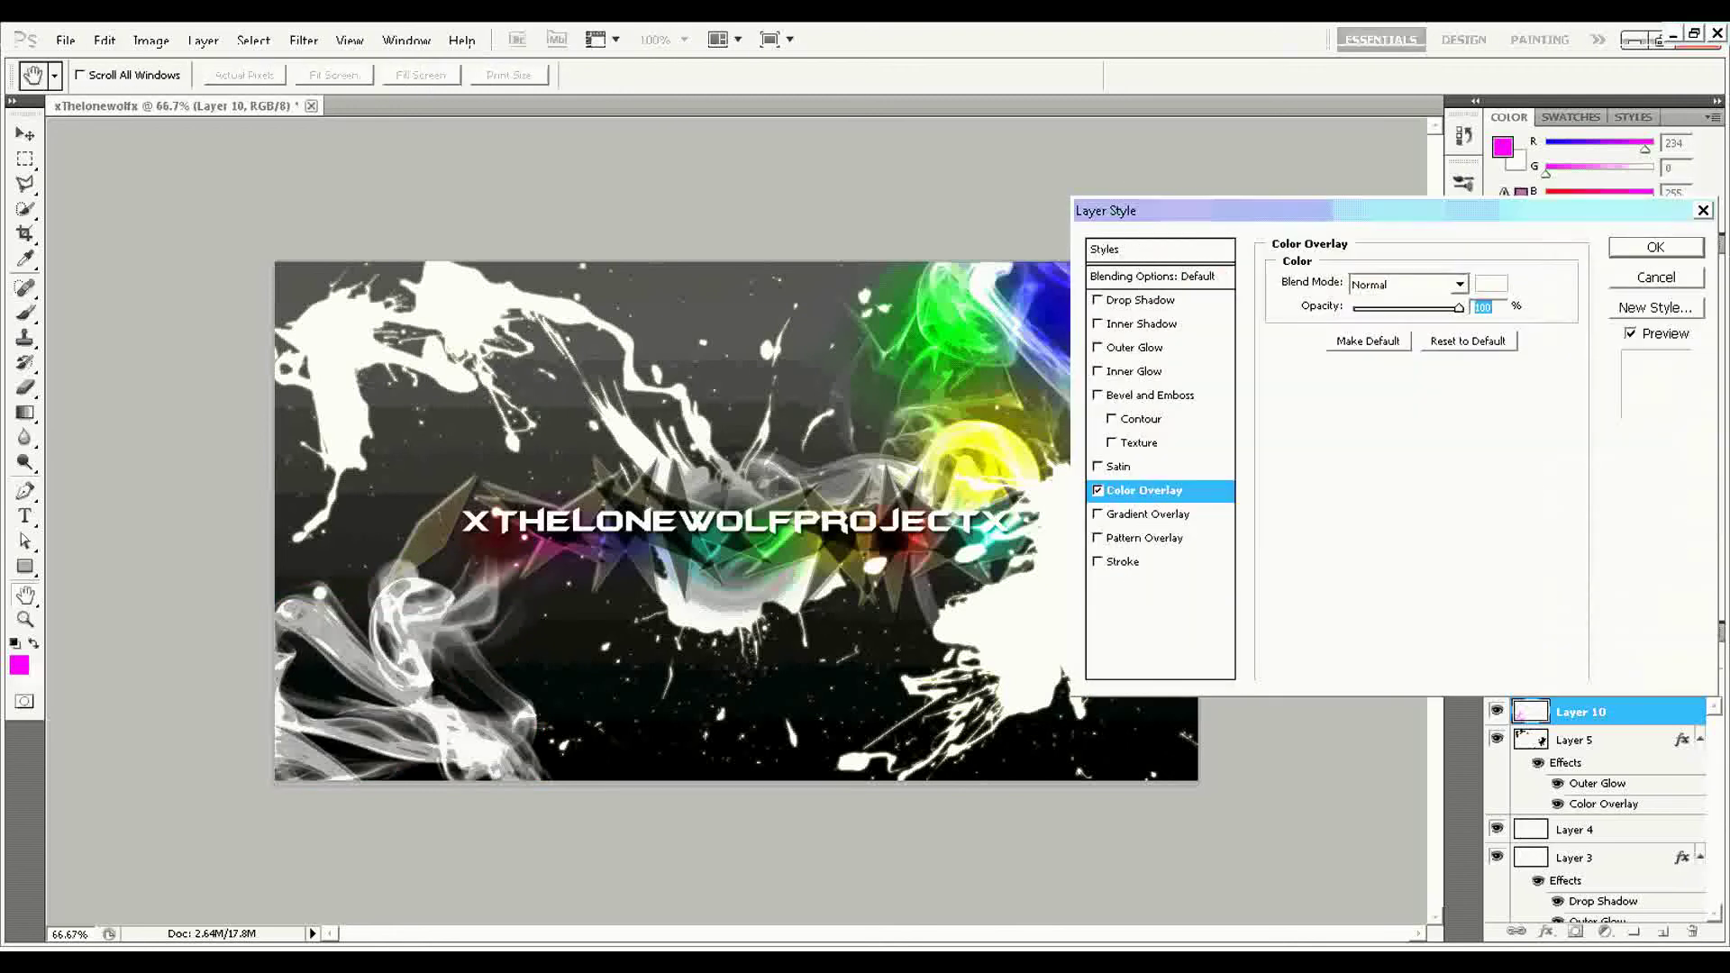
click(1662, 931)
click(110, 75)
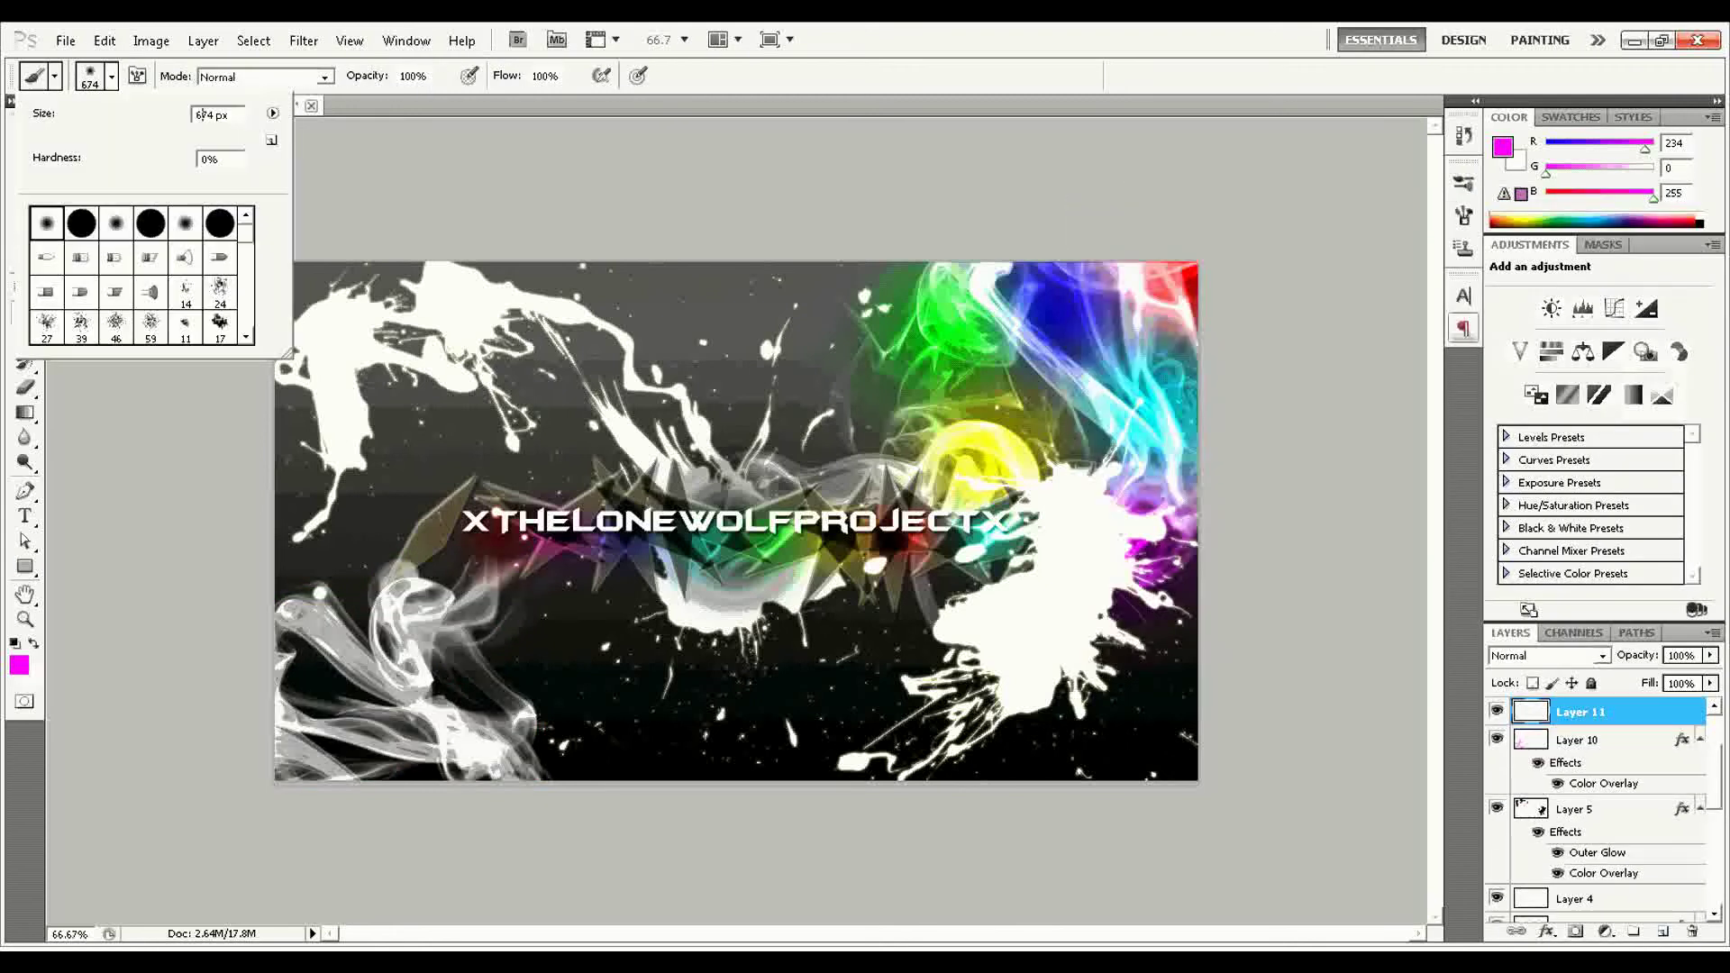
key(Return)
Paint a glow and a cyan glow over the lower-left smoke.
click(315, 734)
click(19, 665)
click(1446, 520)
mouse_move(1446, 520)
mouse_down()
mouse_move(1445, 383)
mouse_move(1445, 434)
mouse_up()
key(Return)
click(315, 672)
Add green, yellow and orange glows at the lower left.
click(19, 665)
key(Return)
click(473, 735)
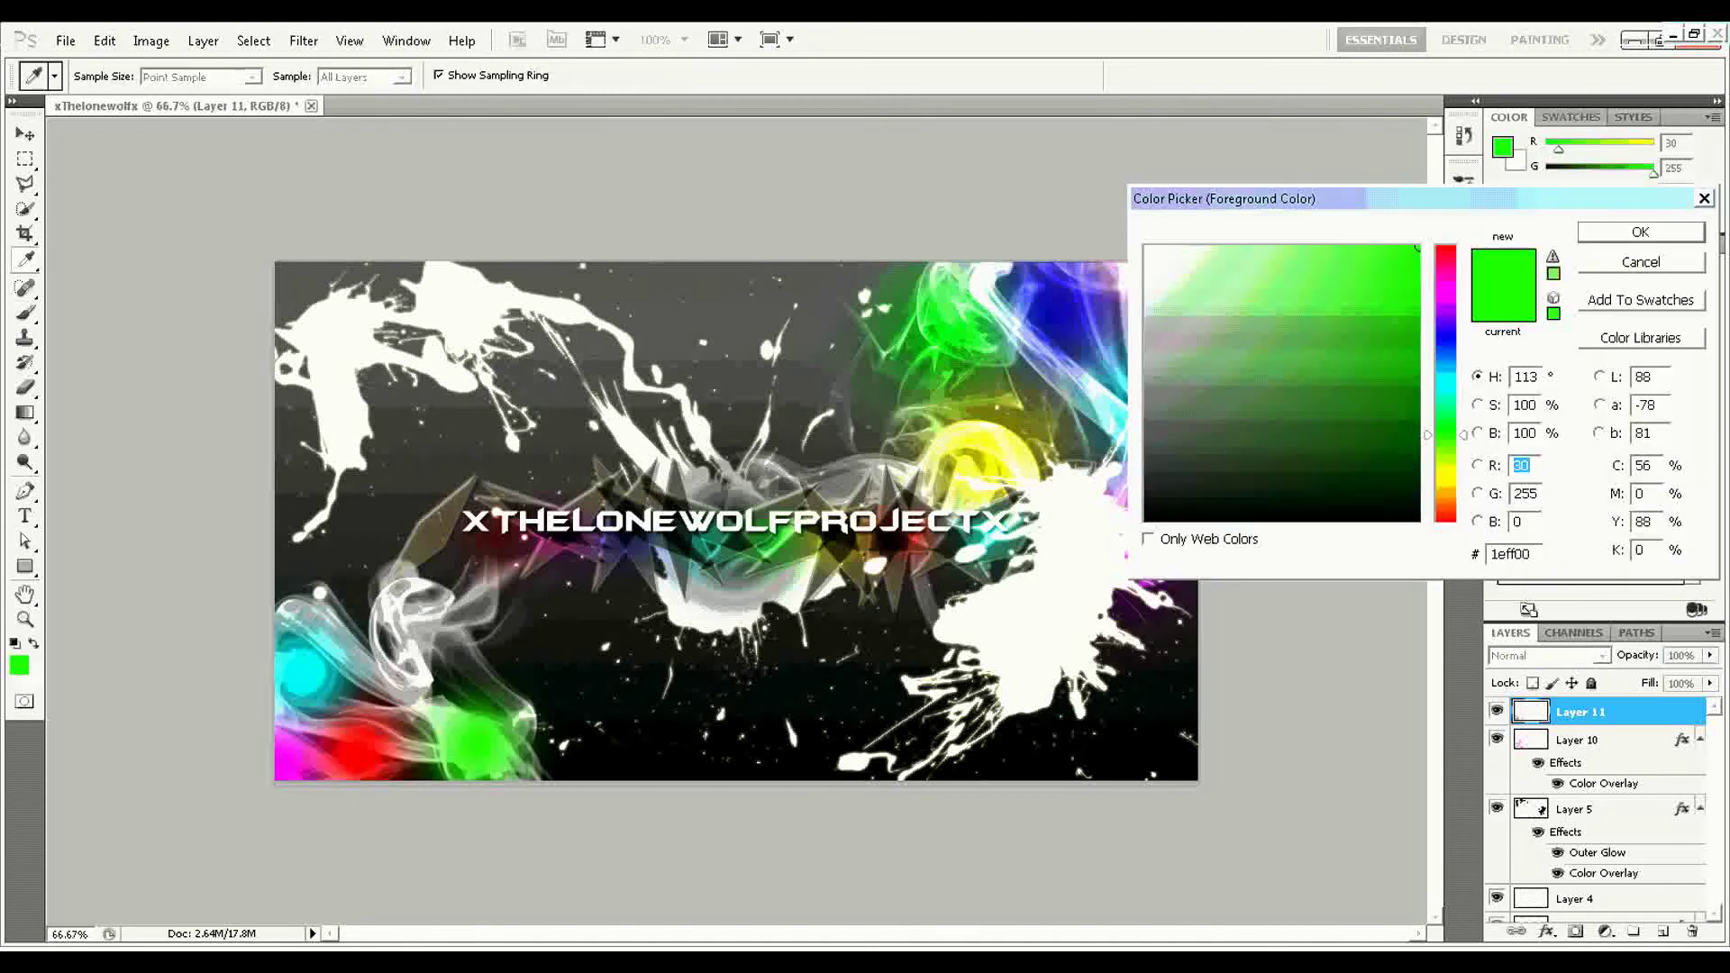
click(406, 648)
click(19, 665)
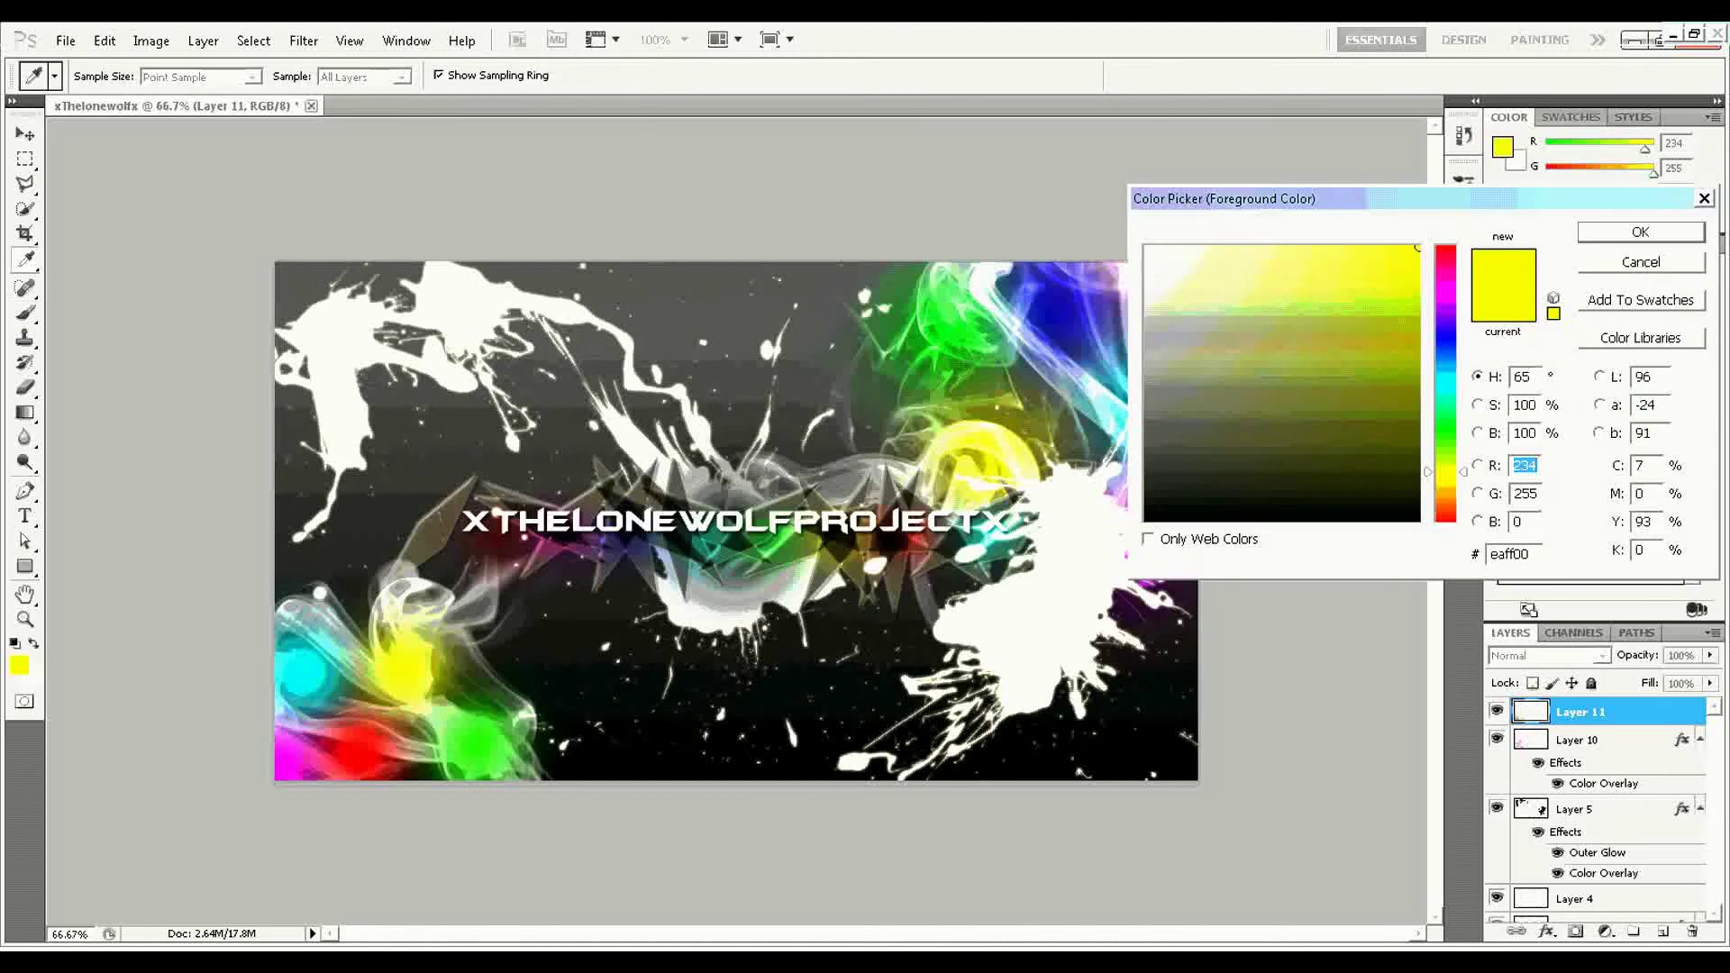
key(Return)
mouse_move(1445, 471)
mouse_down()
mouse_move(1445, 497)
mouse_move(1445, 310)
mouse_up()
click(343, 623)
Add a purple glow, then set Layer 11's blend mode to Overlay.
click(19, 665)
key(Return)
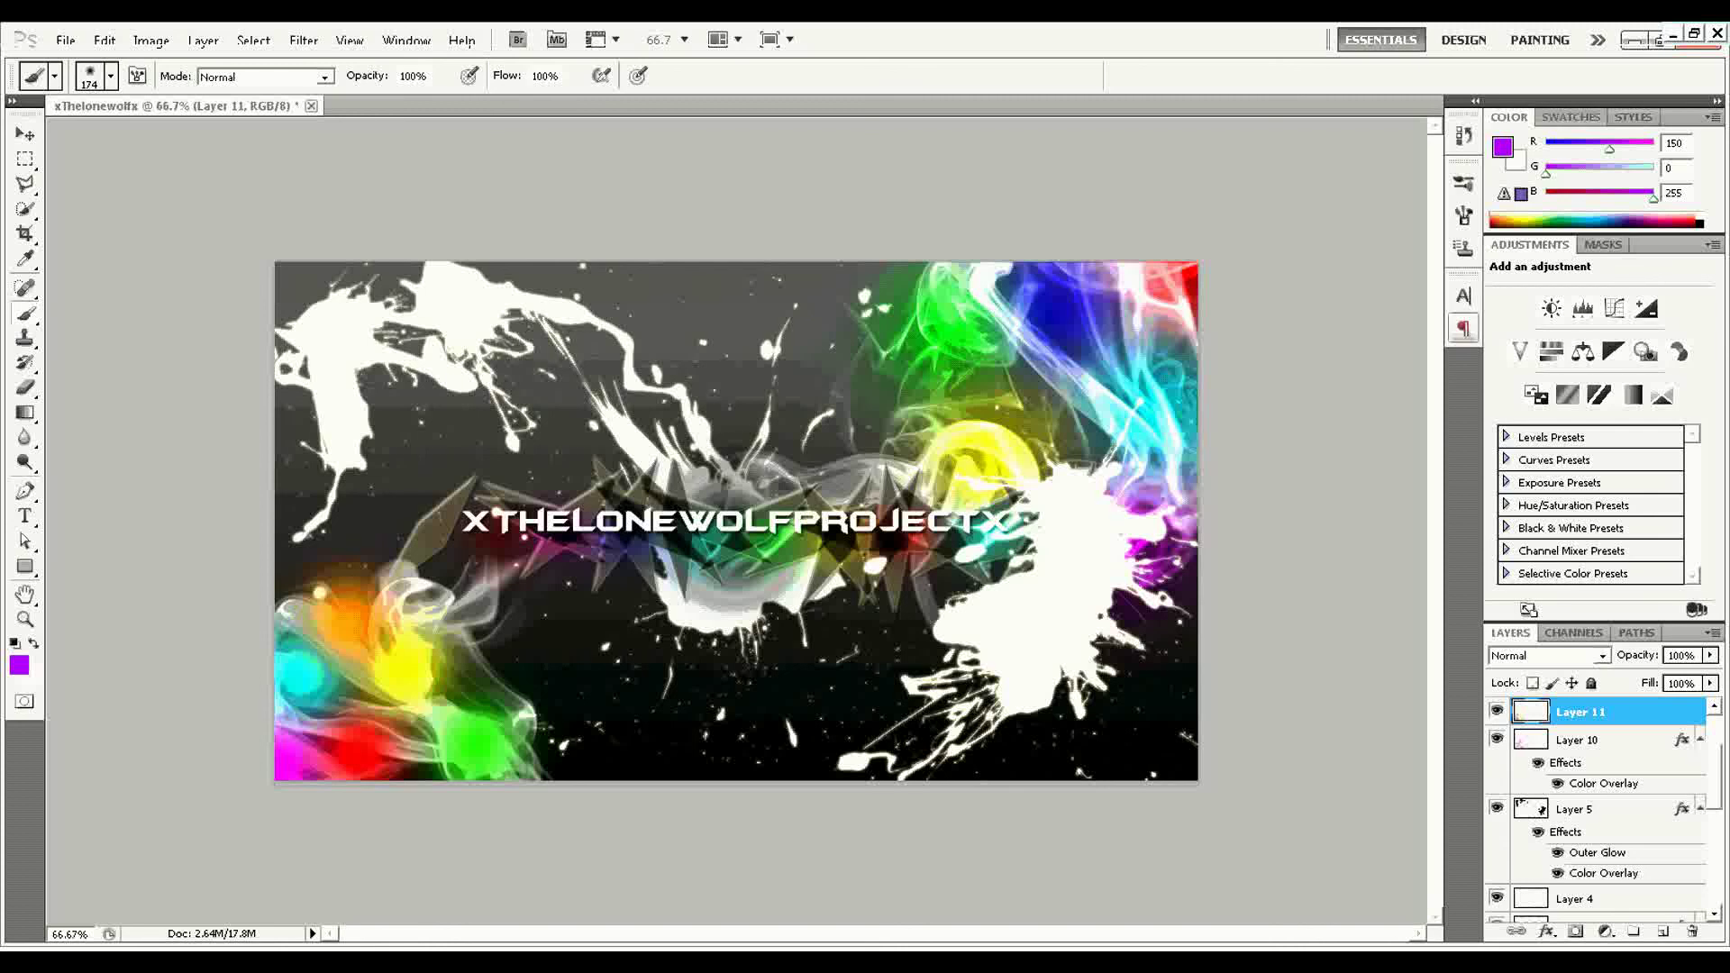
click(438, 608)
click(1546, 655)
click(1531, 340)
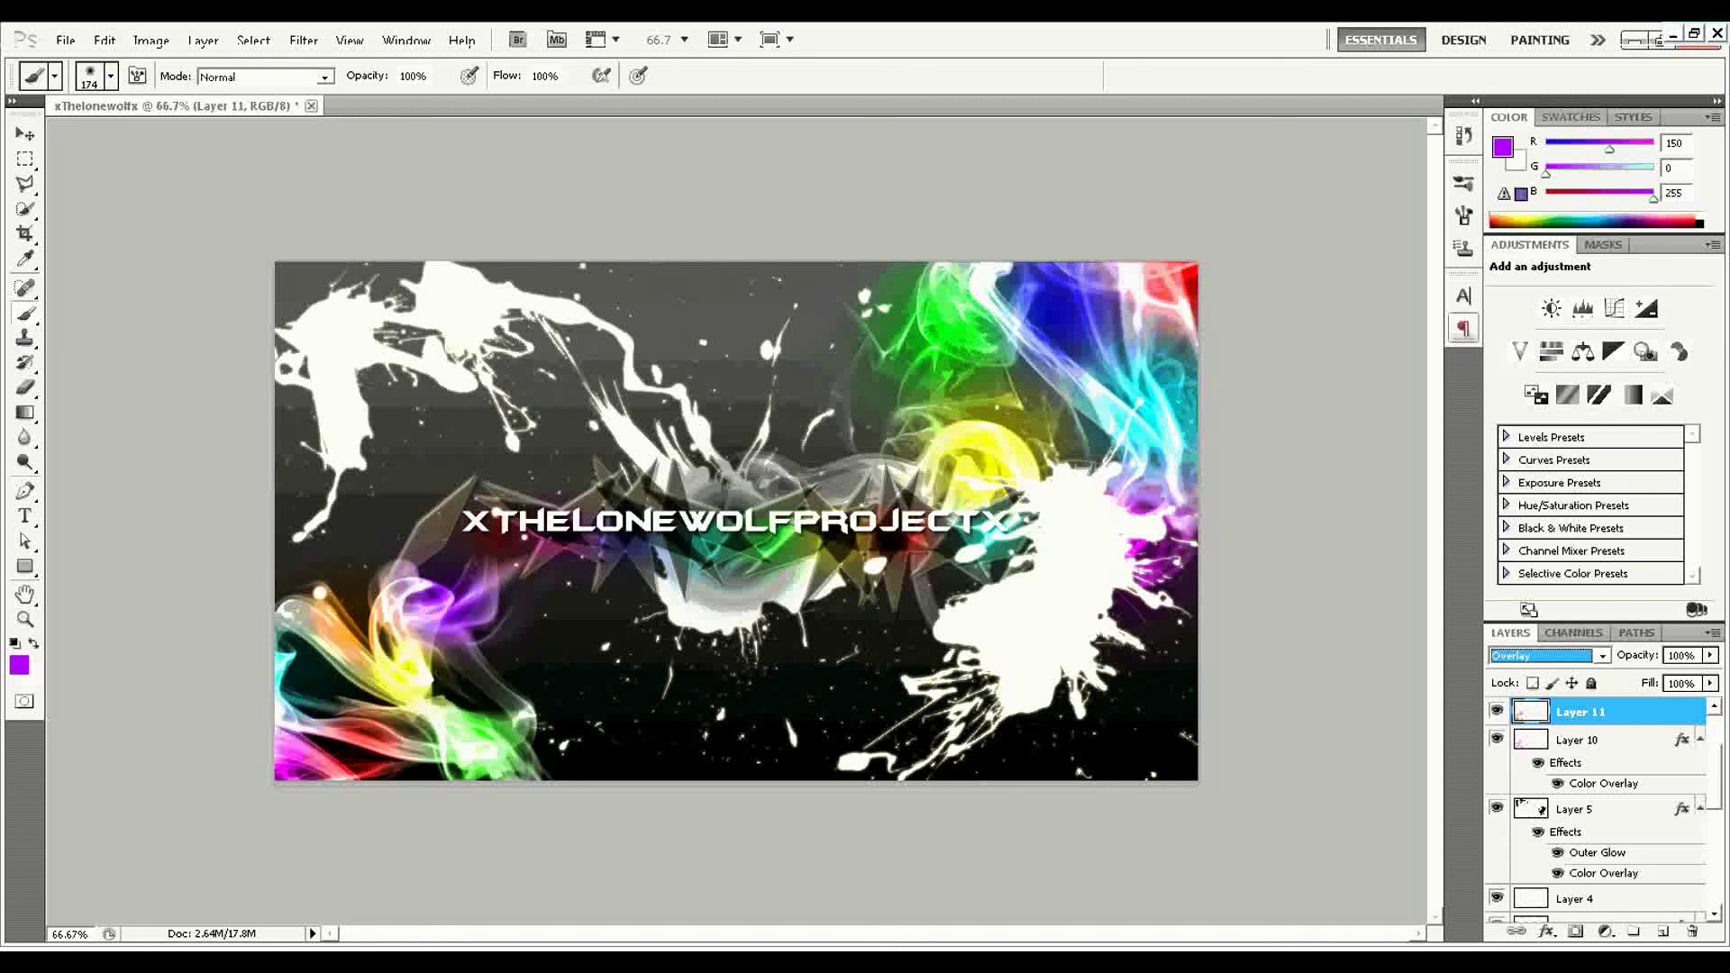